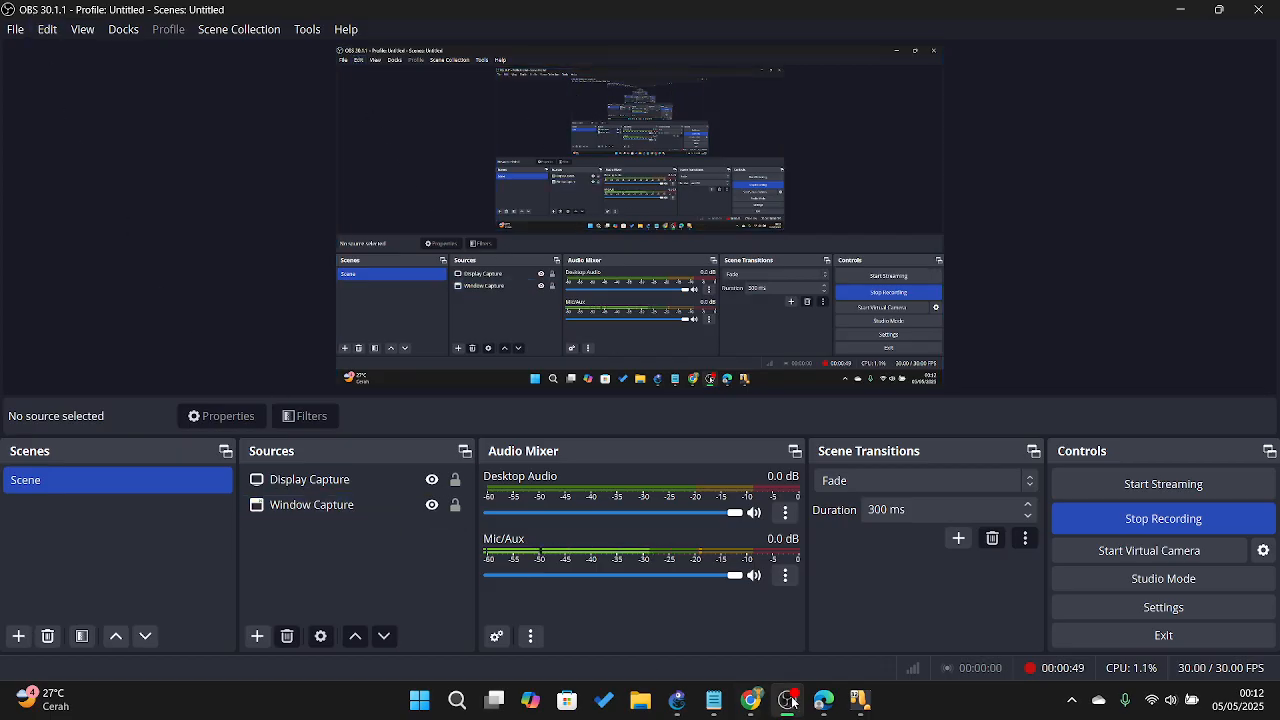
# Step: Bring the VPN lab PDF forward and return it to page 1's title and network diagram
pyautogui.moveTo(818, 704)
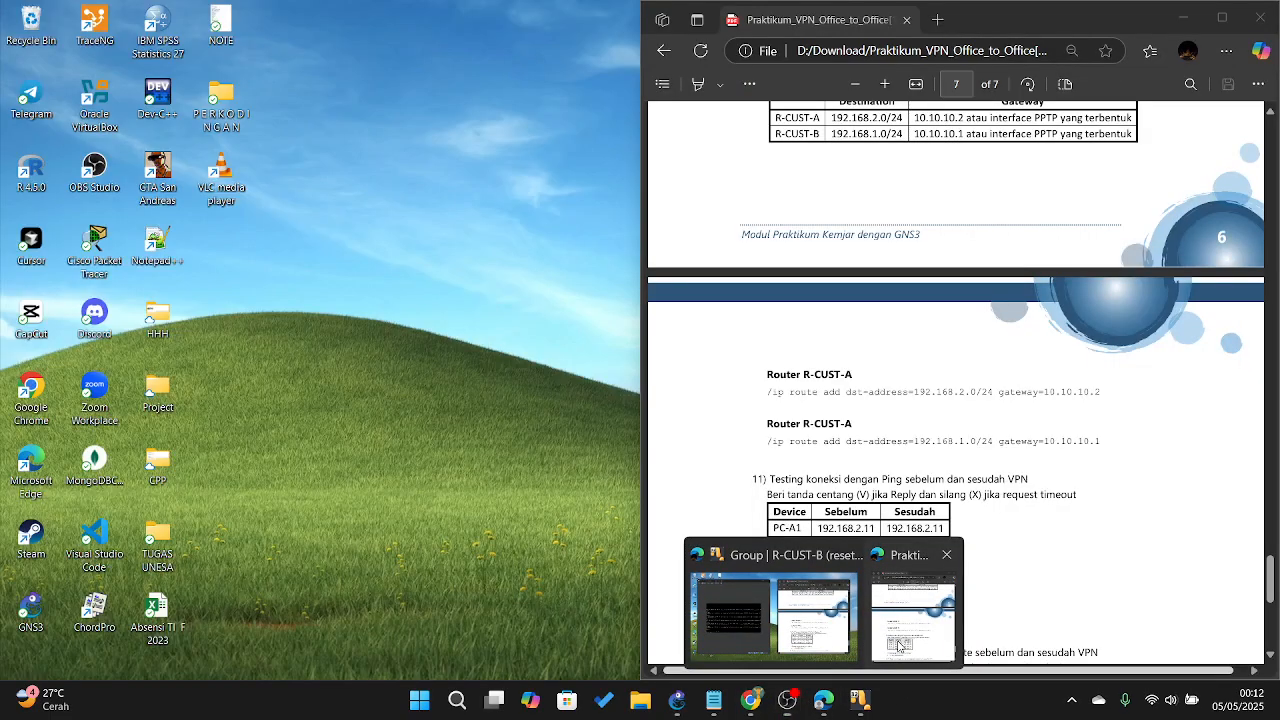
pyautogui.click(912, 615)
pyautogui.scroll(10, 921, 330)
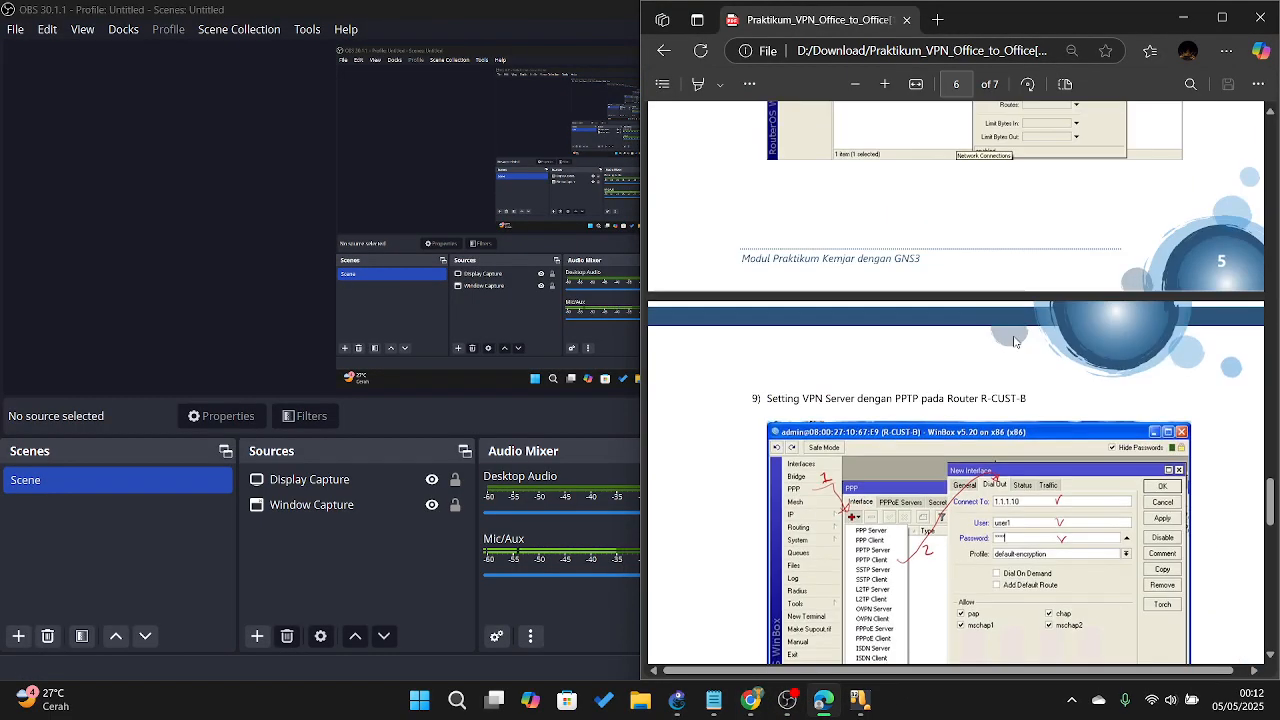
pyautogui.moveTo(1275, 487); pyautogui.dragTo(1276, 115)
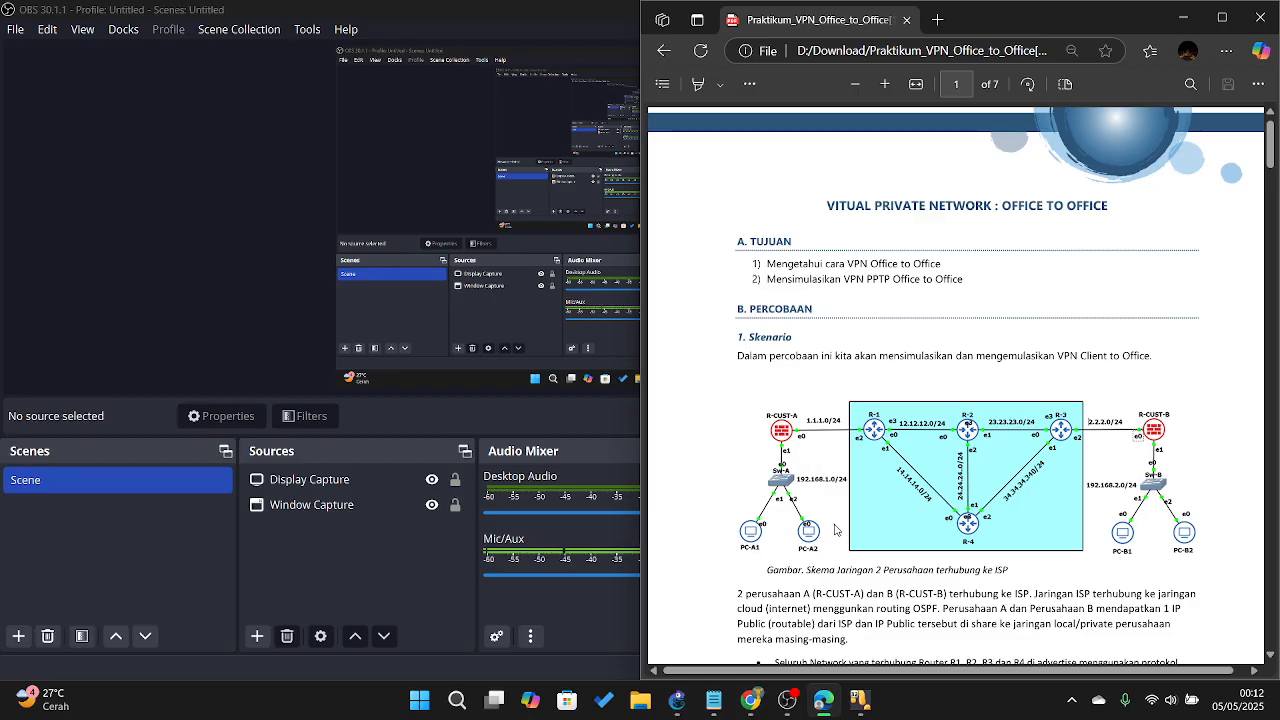
# Step: Read through all seven PDF pages, then return to page 1's Langkah Percobaan router-naming step
pyautogui.scroll(-10, 1043, 488)
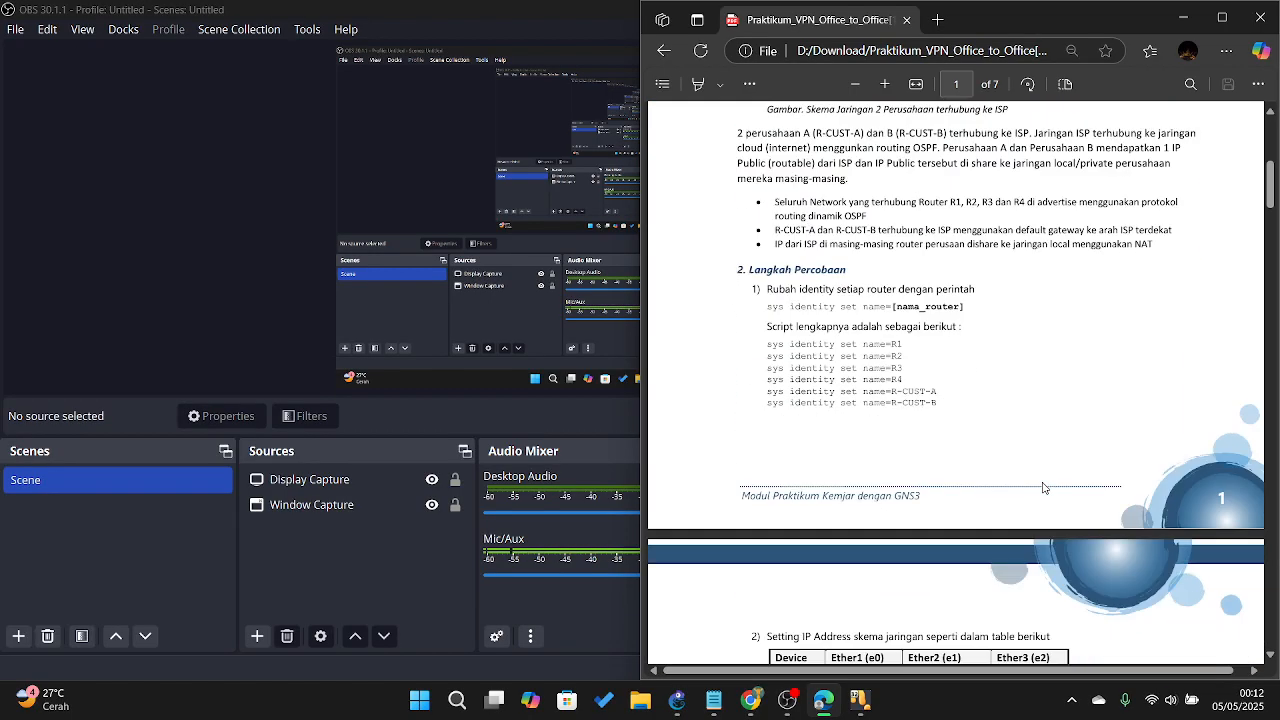
pyautogui.scroll(-10, 1043, 488)
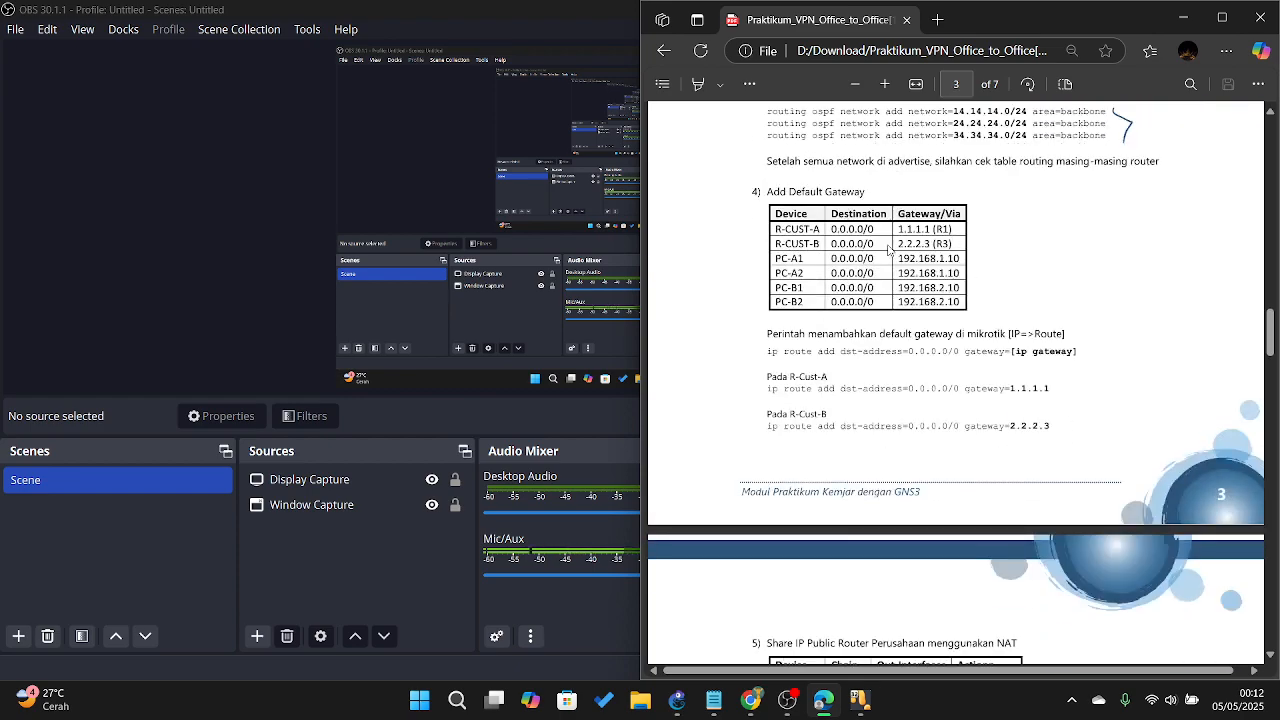
pyautogui.scroll(-15, 889, 250)
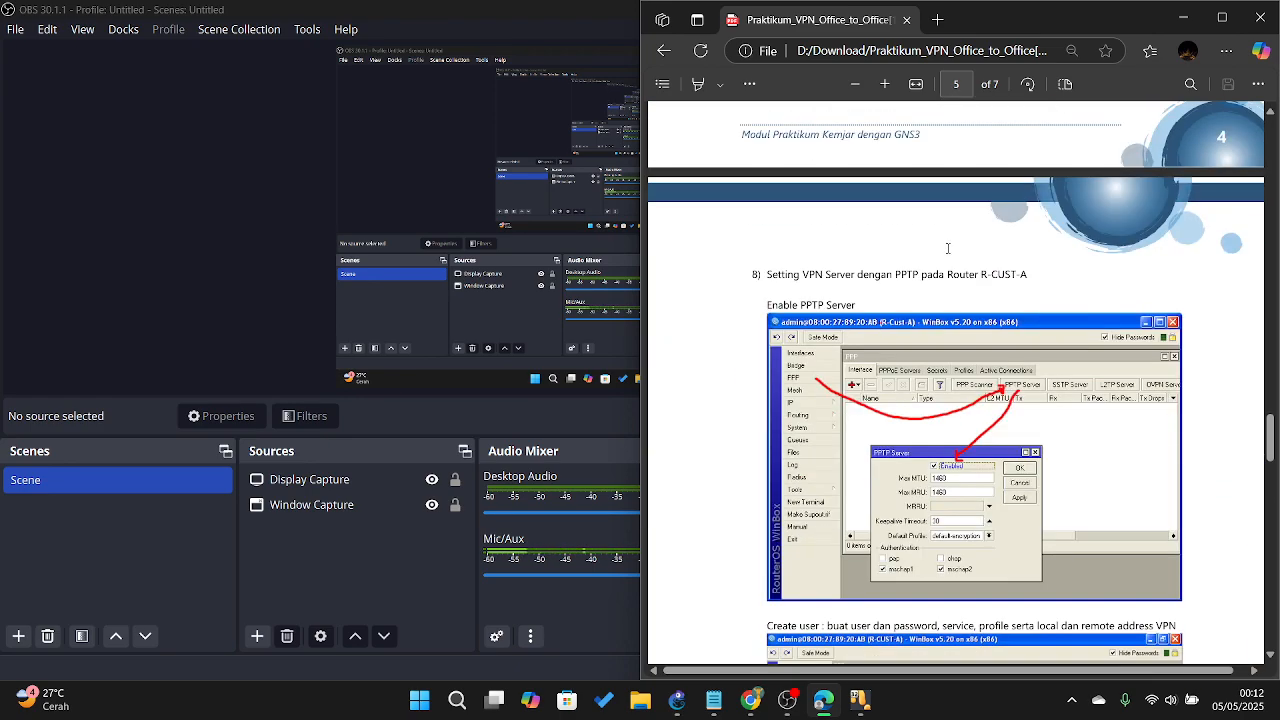
pyautogui.scroll(5, 992, 249)
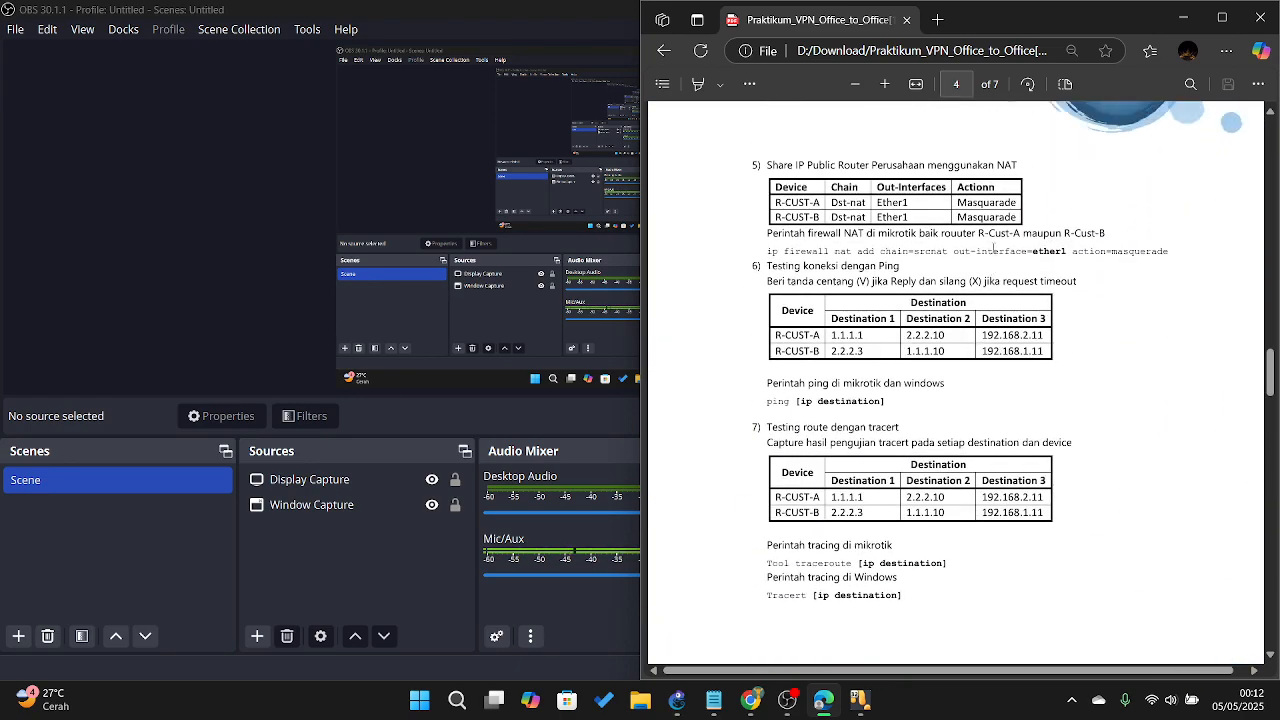
pyautogui.scroll(-5, 992, 249)
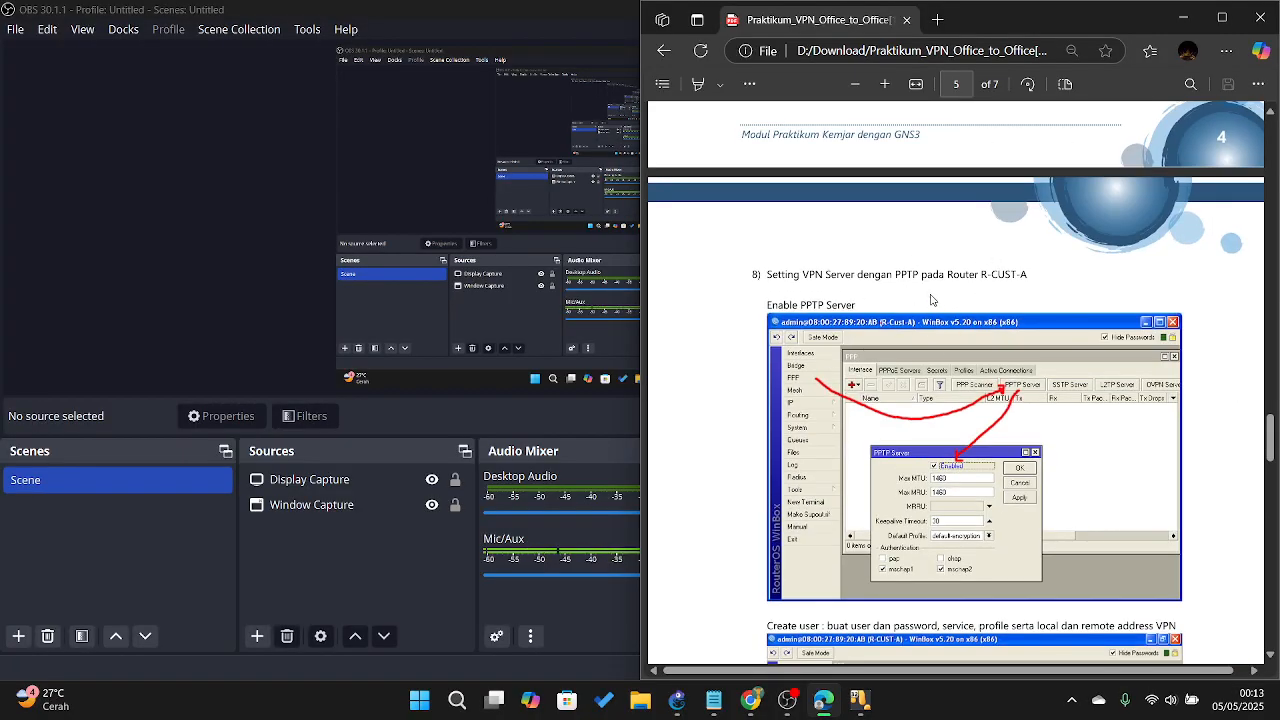
pyautogui.scroll(-10, 931, 299)
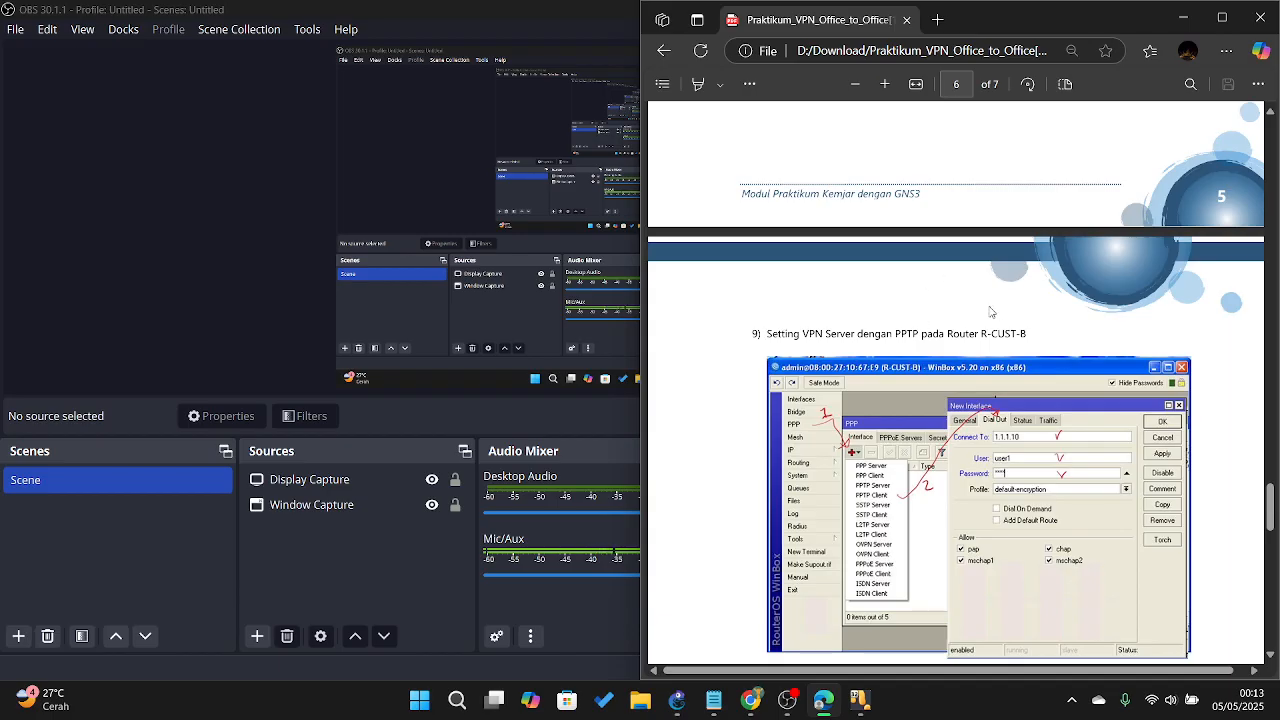
pyautogui.scroll(-8, 945, 320)
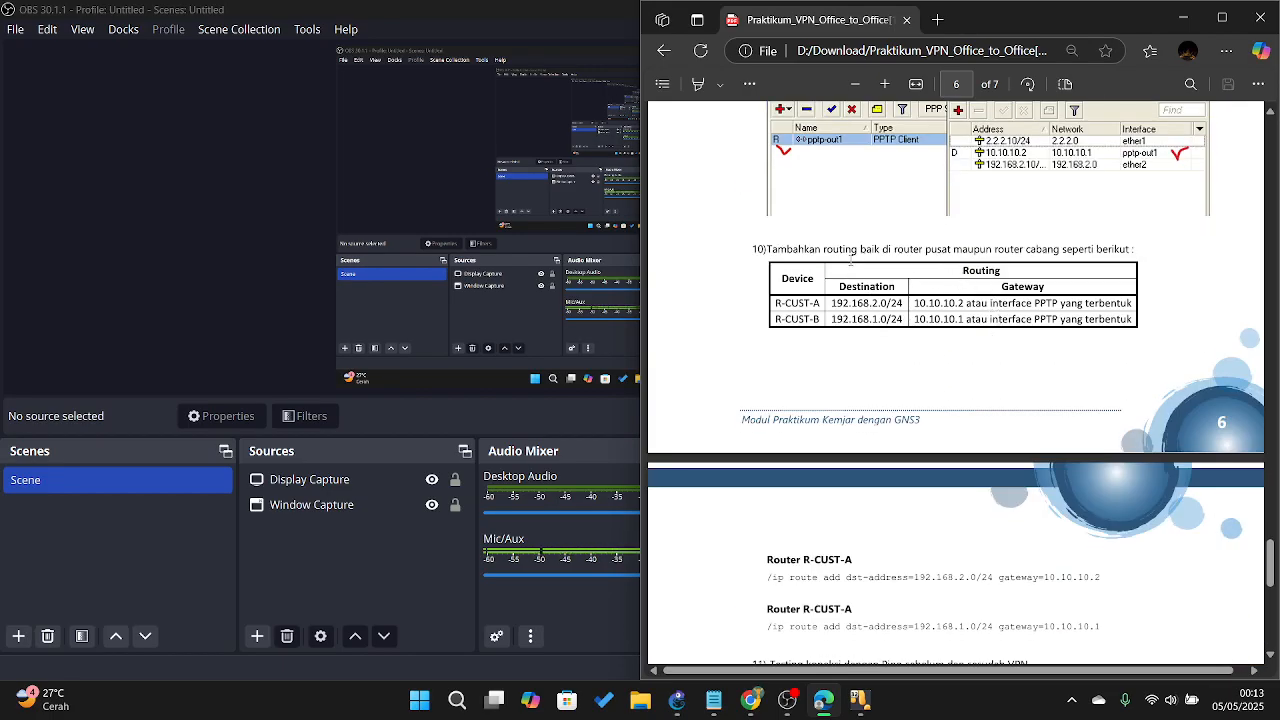
pyautogui.scroll(-5, 976, 275)
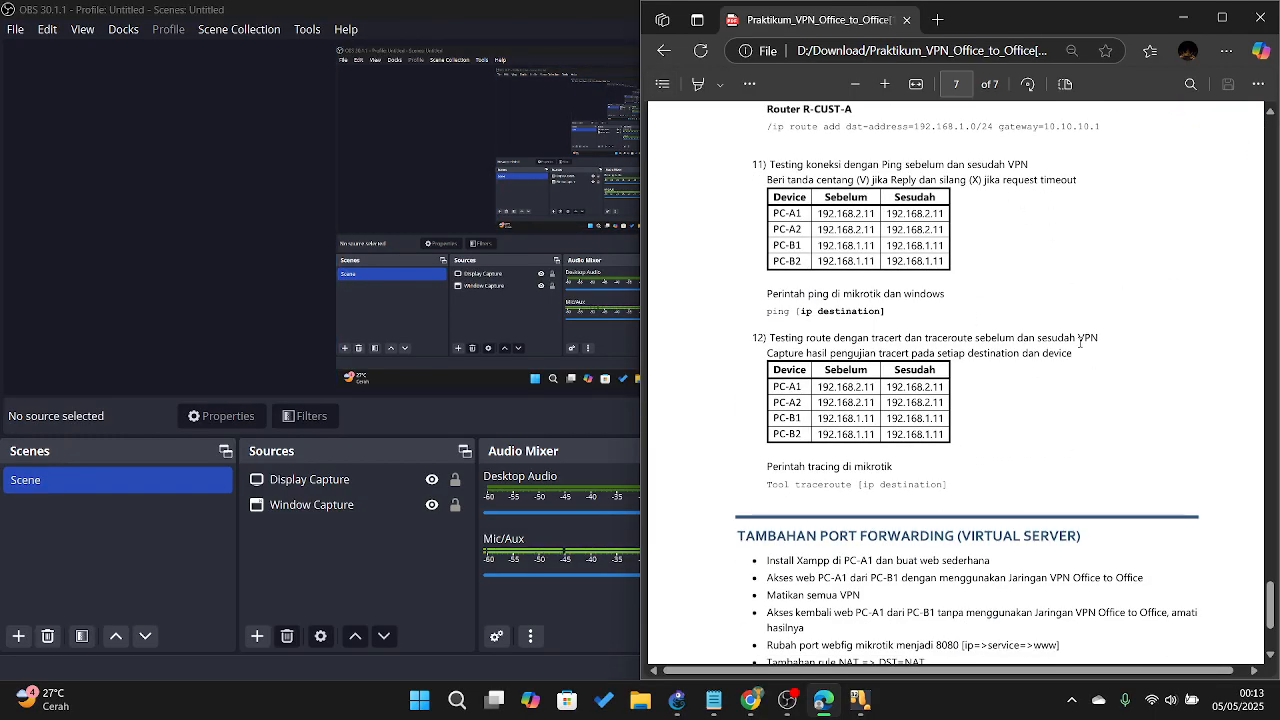
pyautogui.scroll(-3, 1080, 342)
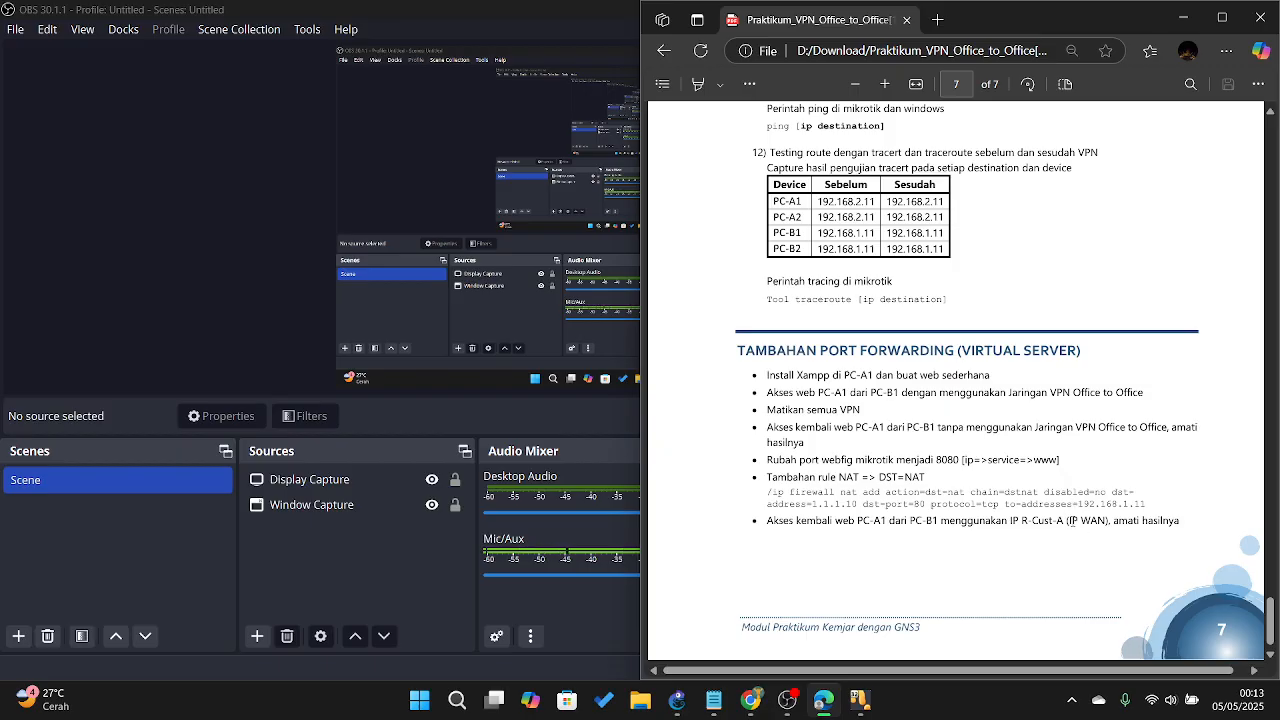
pyautogui.moveTo(1270, 606); pyautogui.dragTo(1271, 130)
pyautogui.scroll(-5, 1048, 230)
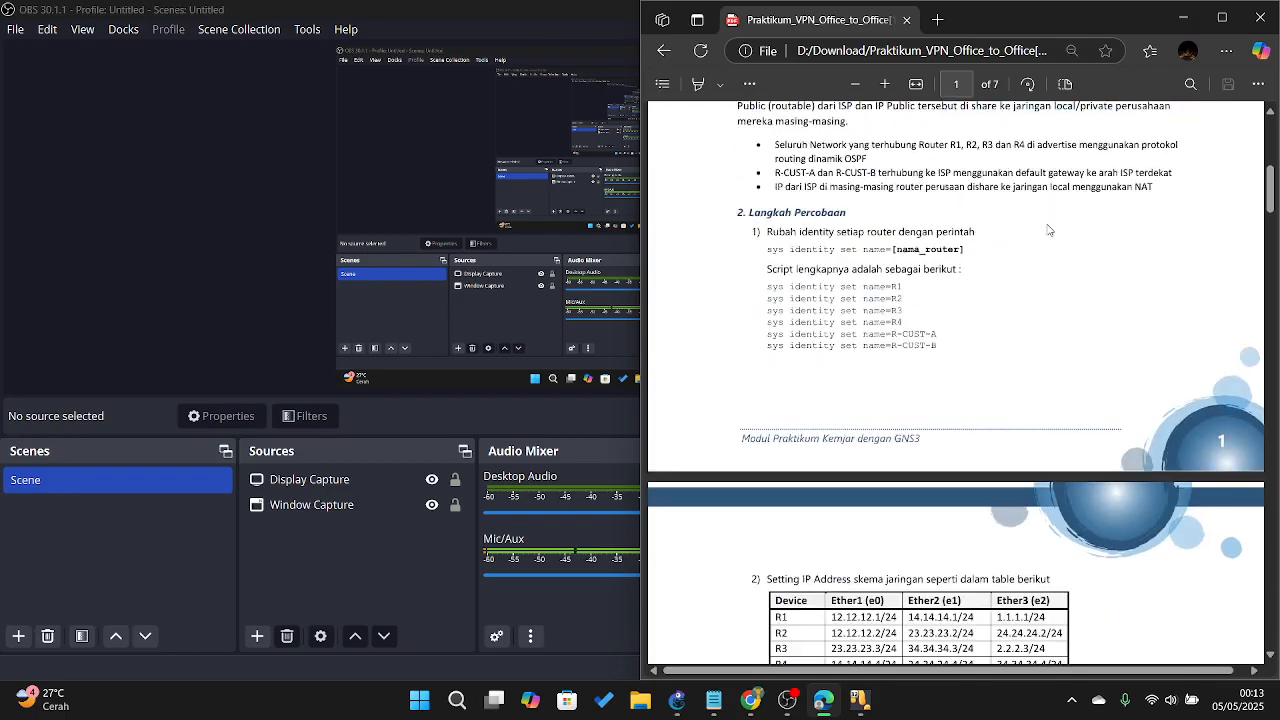
pyautogui.scroll(1, 1048, 230)
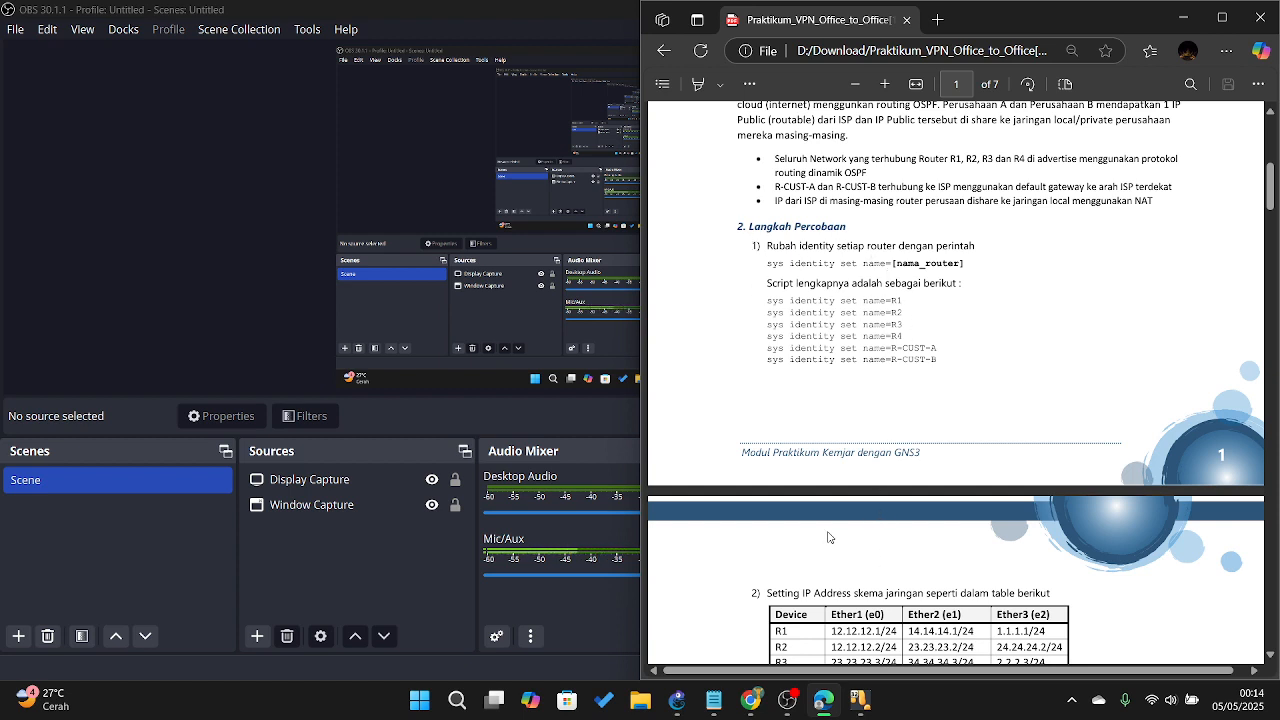
# Step: Bring the R-1 router console forward from the VirtualBox taskbar previews
pyautogui.click(858, 700)
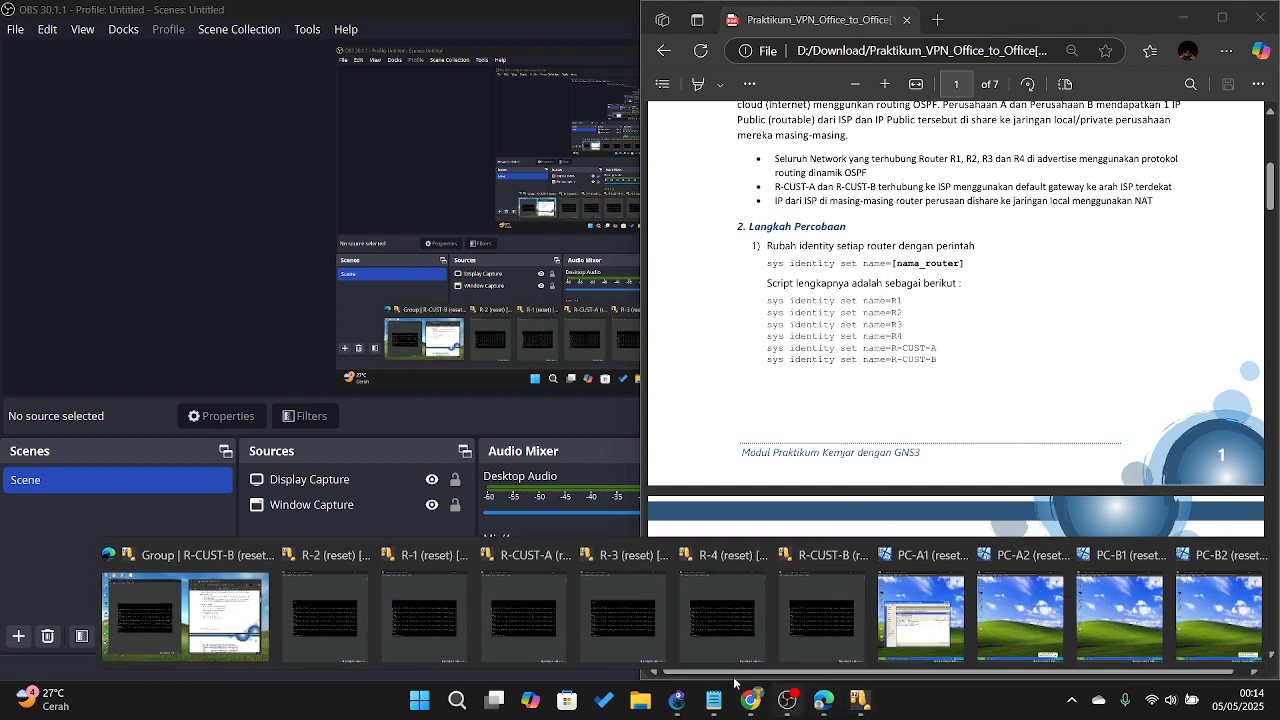
pyautogui.click(433, 619)
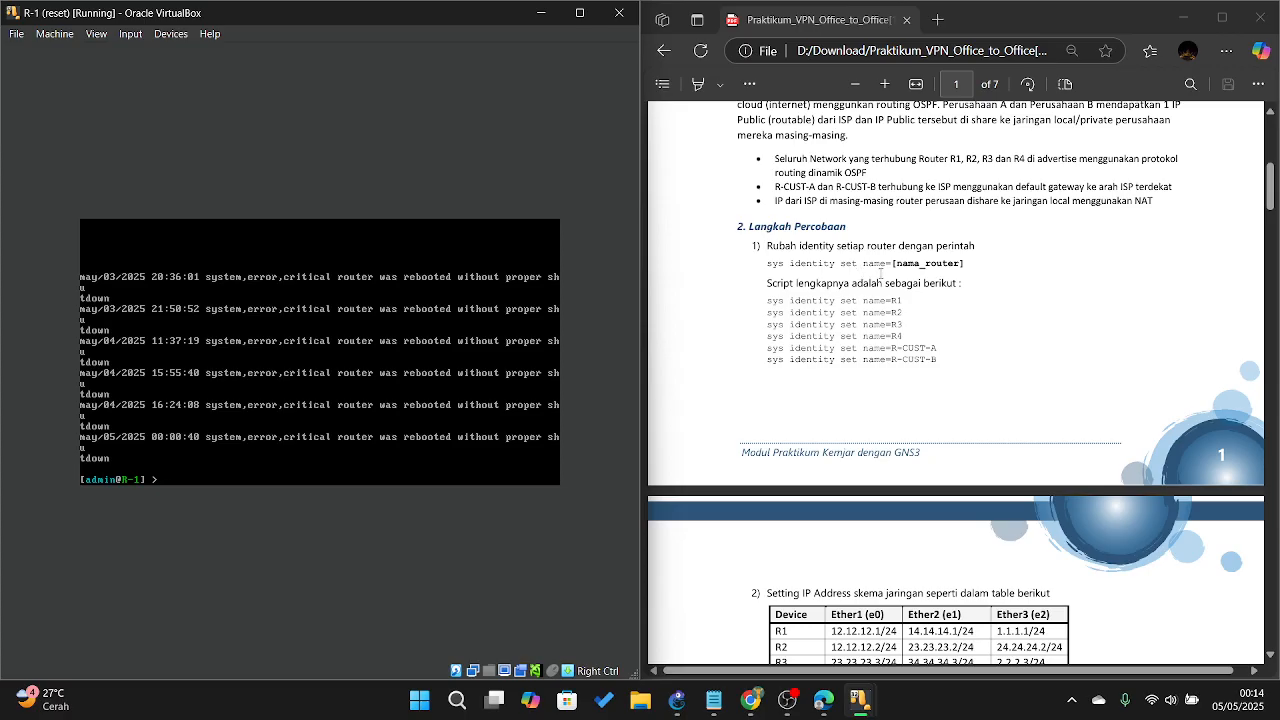
pyautogui.scroll(-1, 838, 285)
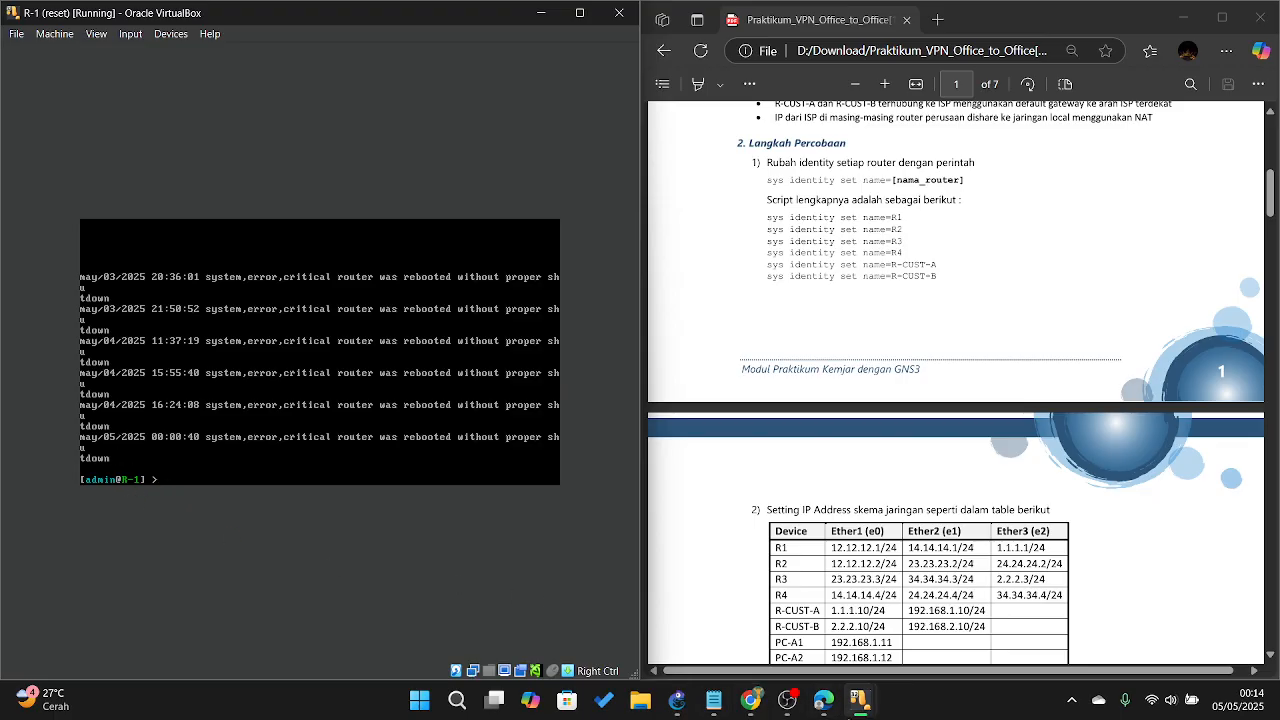
# Step: Switch to the R-CUST-A console and scroll the PDF to page 2's IP address table
pyautogui.moveTo(859, 700)
pyautogui.click(540, 626)
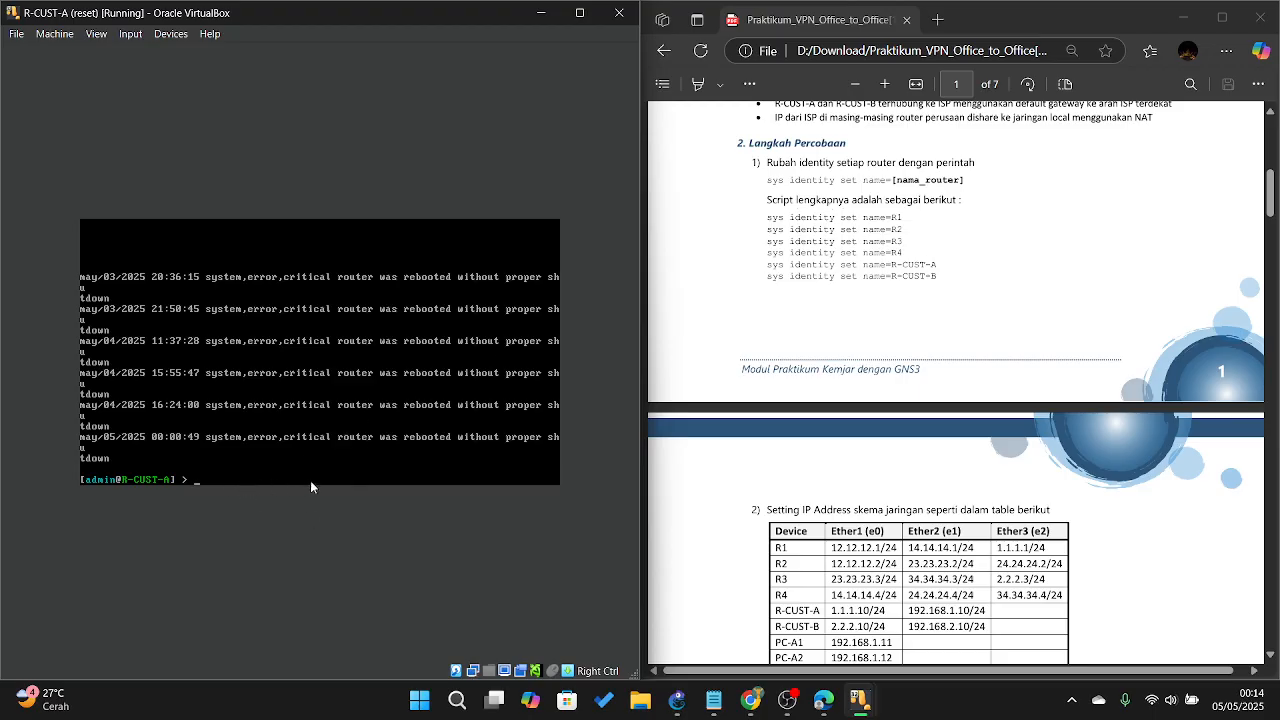
pyautogui.scroll(-3, 1037, 319)
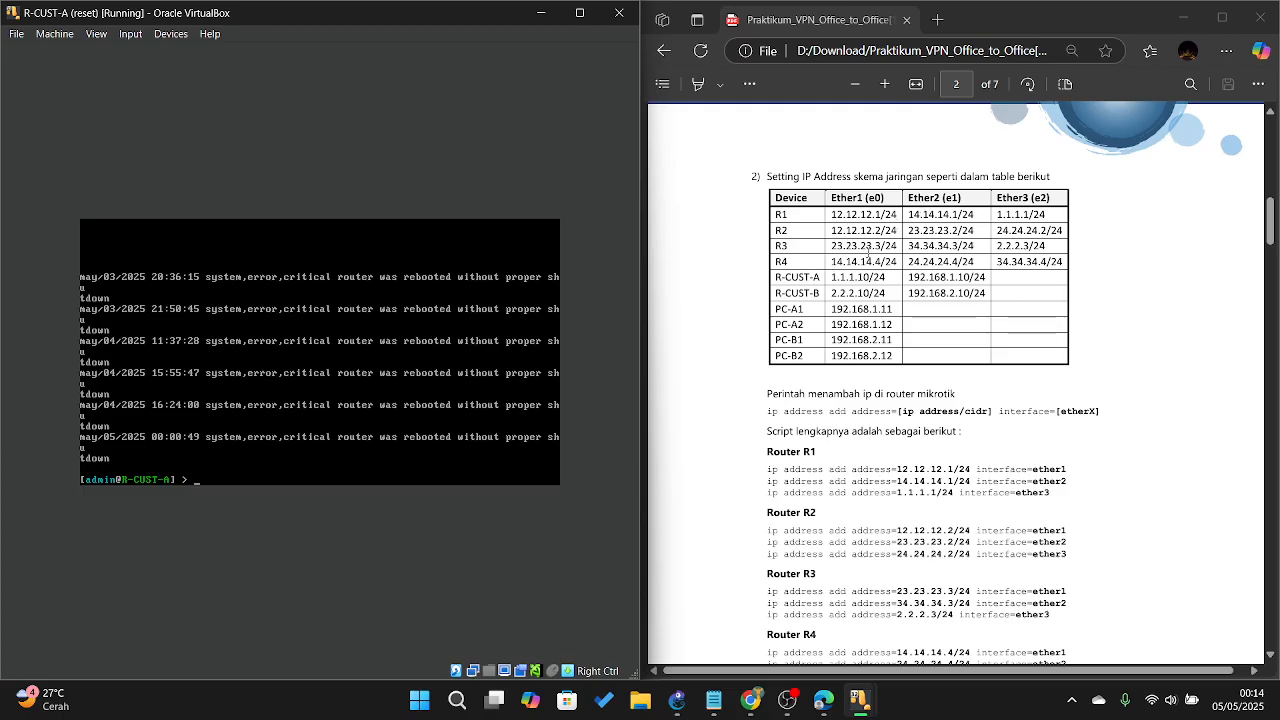
pyautogui.scroll(-1, 813, 367)
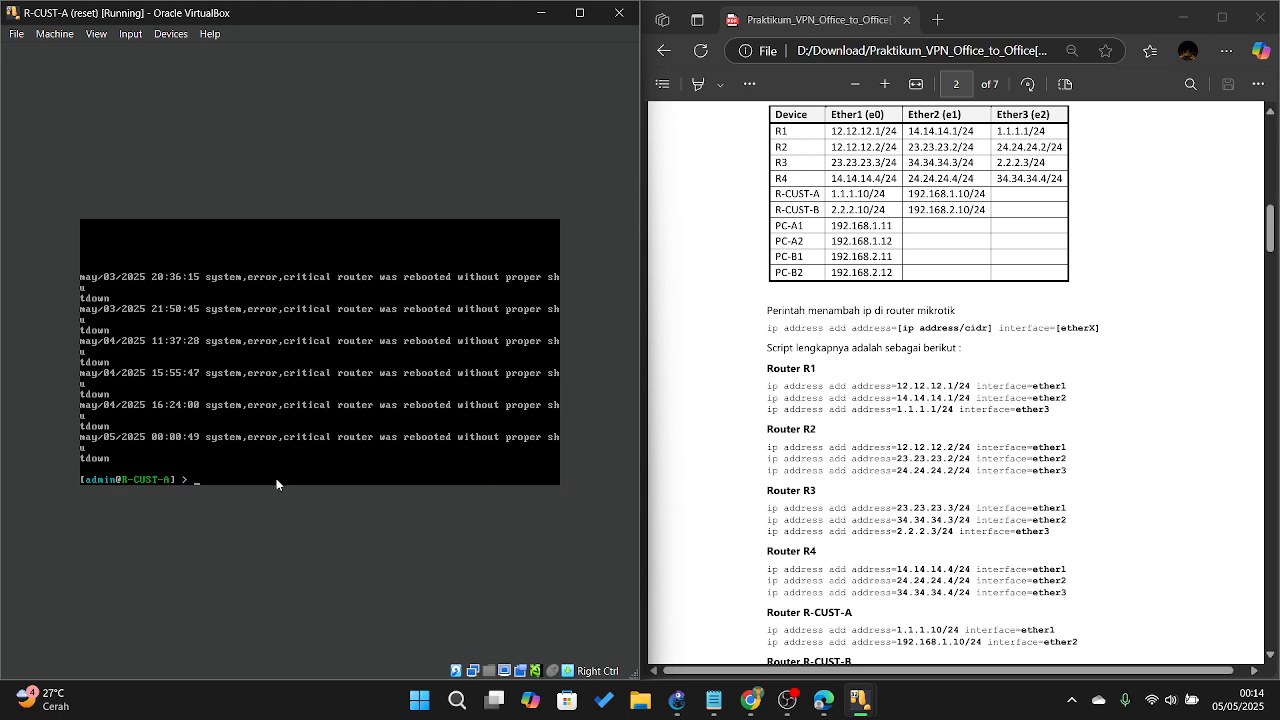
# Step: On R-1, run ip address print to show 12.12.12.1/24, 14.14.14.1/24 and 1.1.1.1/24
pyautogui.moveTo(858, 700)
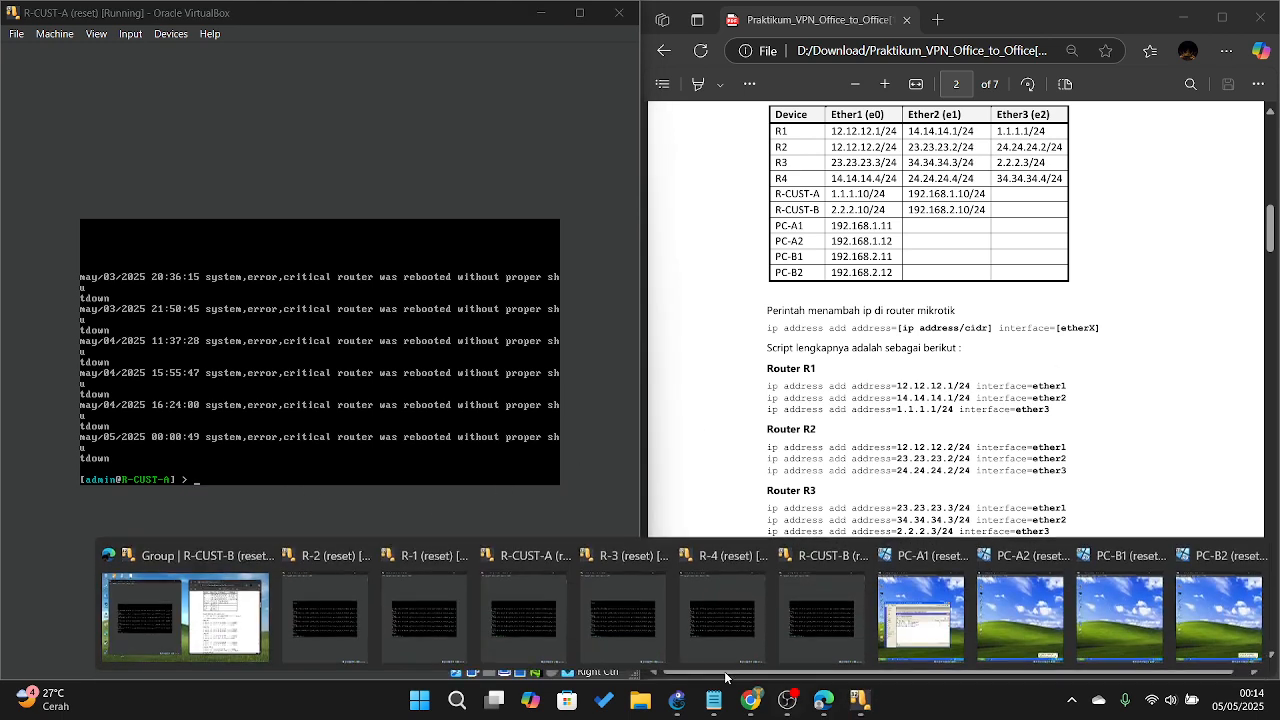
pyautogui.click(416, 590)
pyautogui.write('ip')
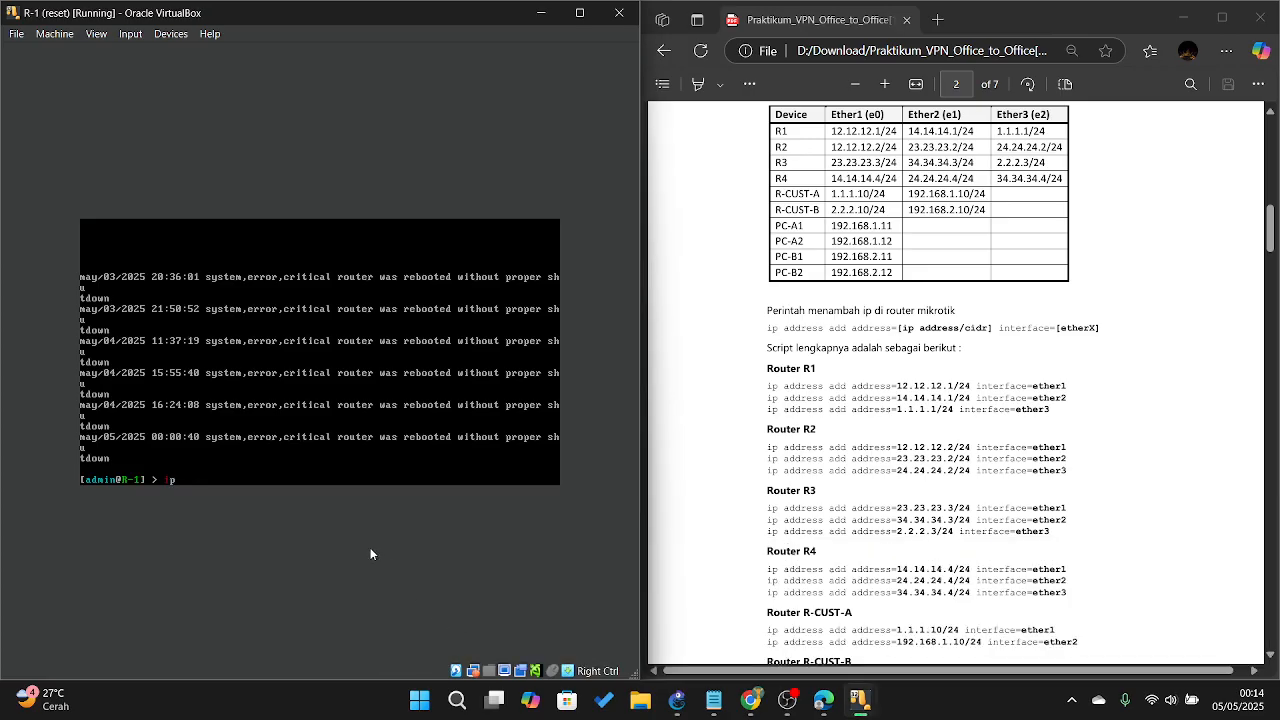
pyautogui.write(' address address print')
pyautogui.press('Return')
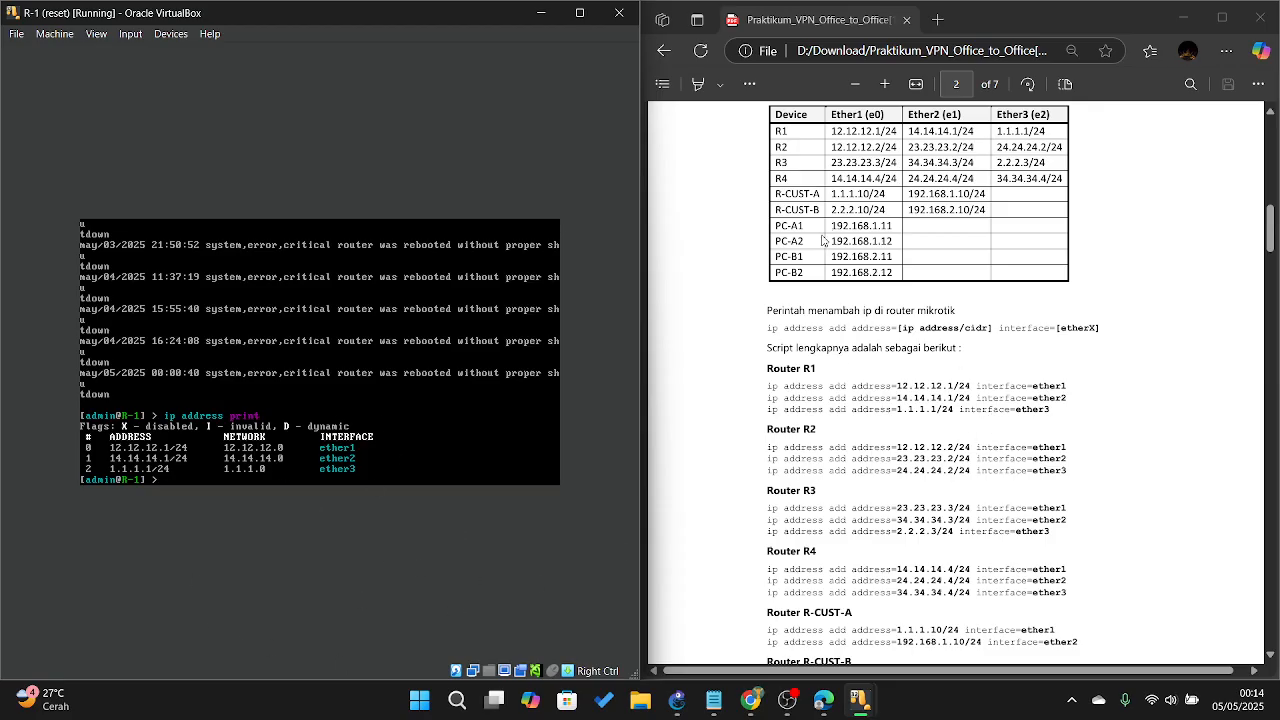
pyautogui.scroll(3, 825, 241)
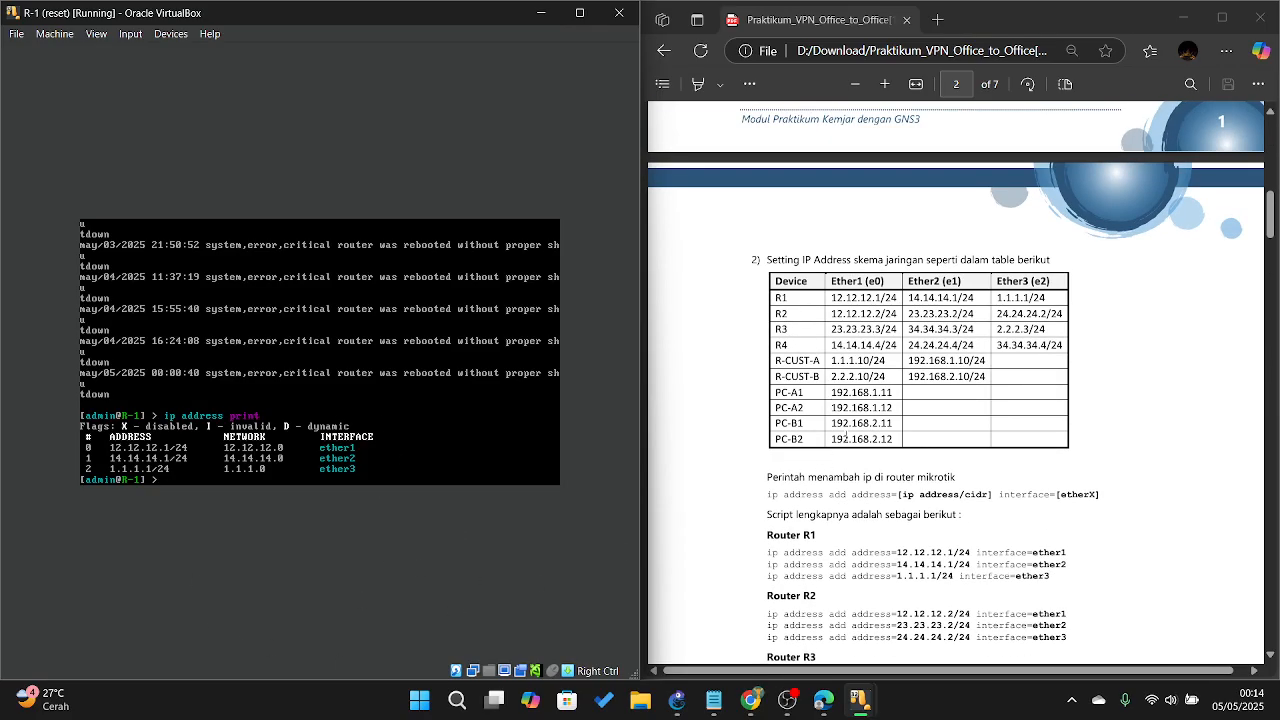
pyautogui.scroll(-7, 832, 424)
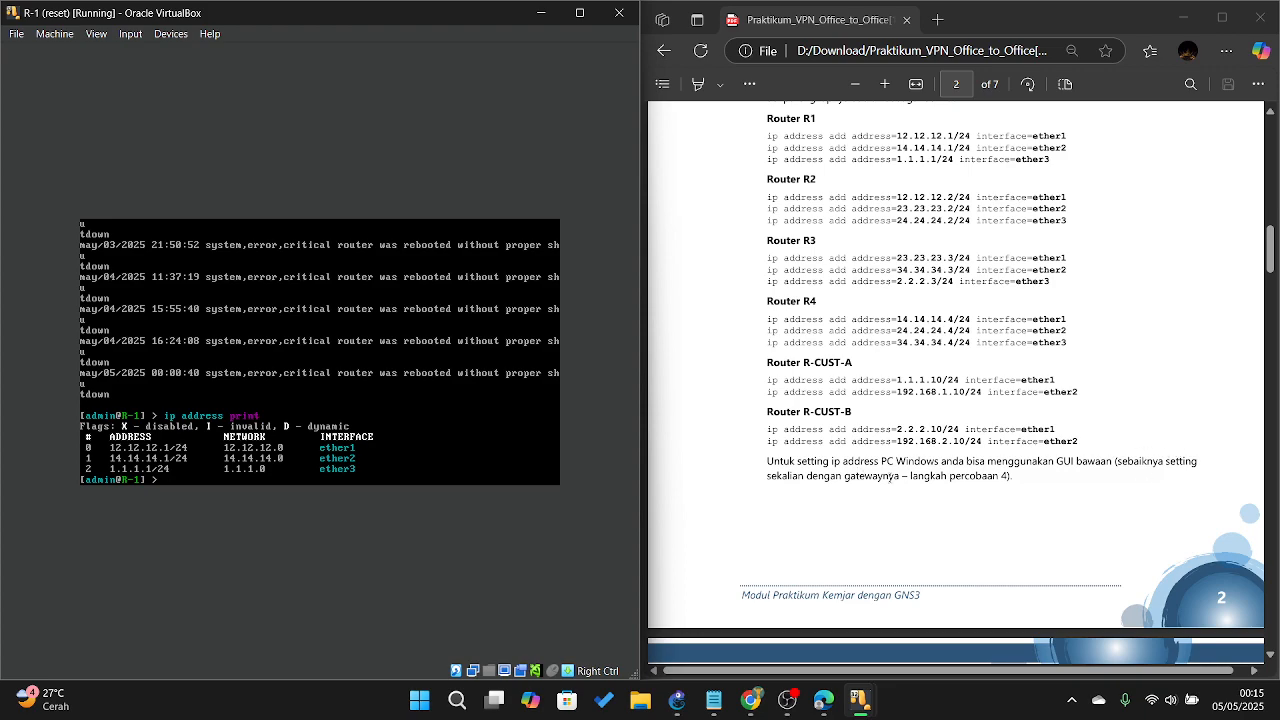
pyautogui.scroll(-15, 890, 477)
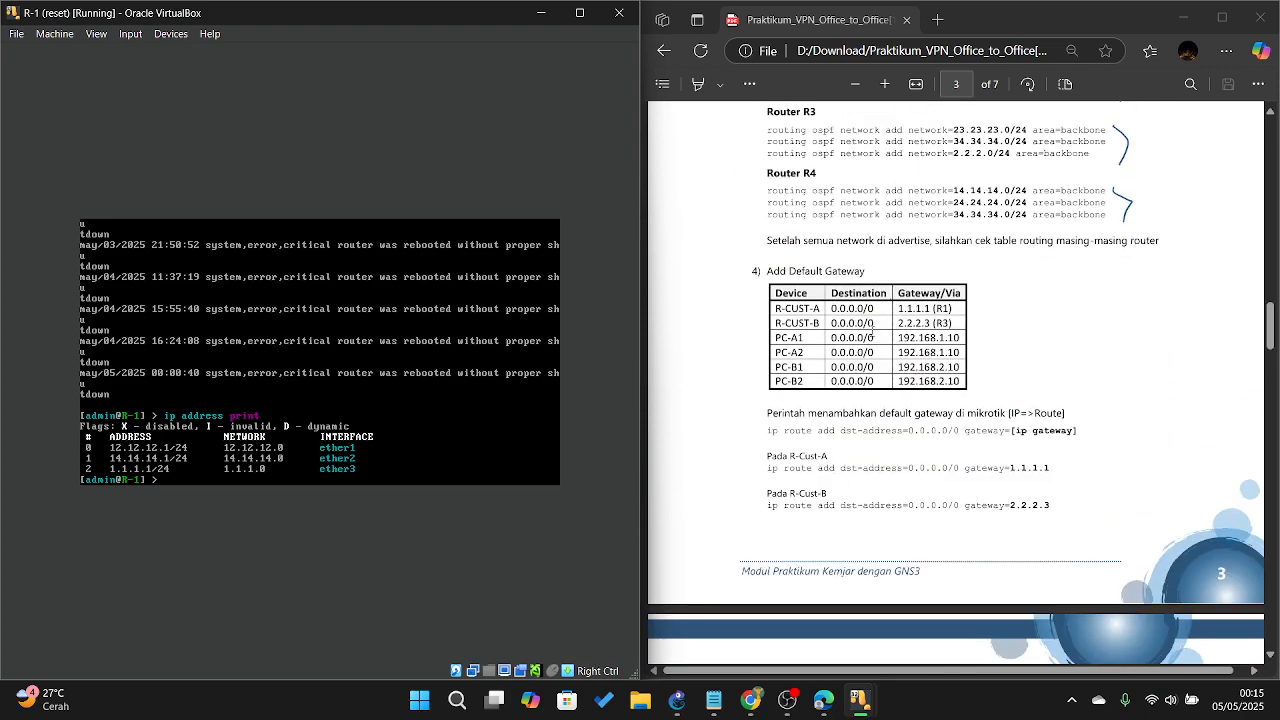
pyautogui.scroll(15, 957, 316)
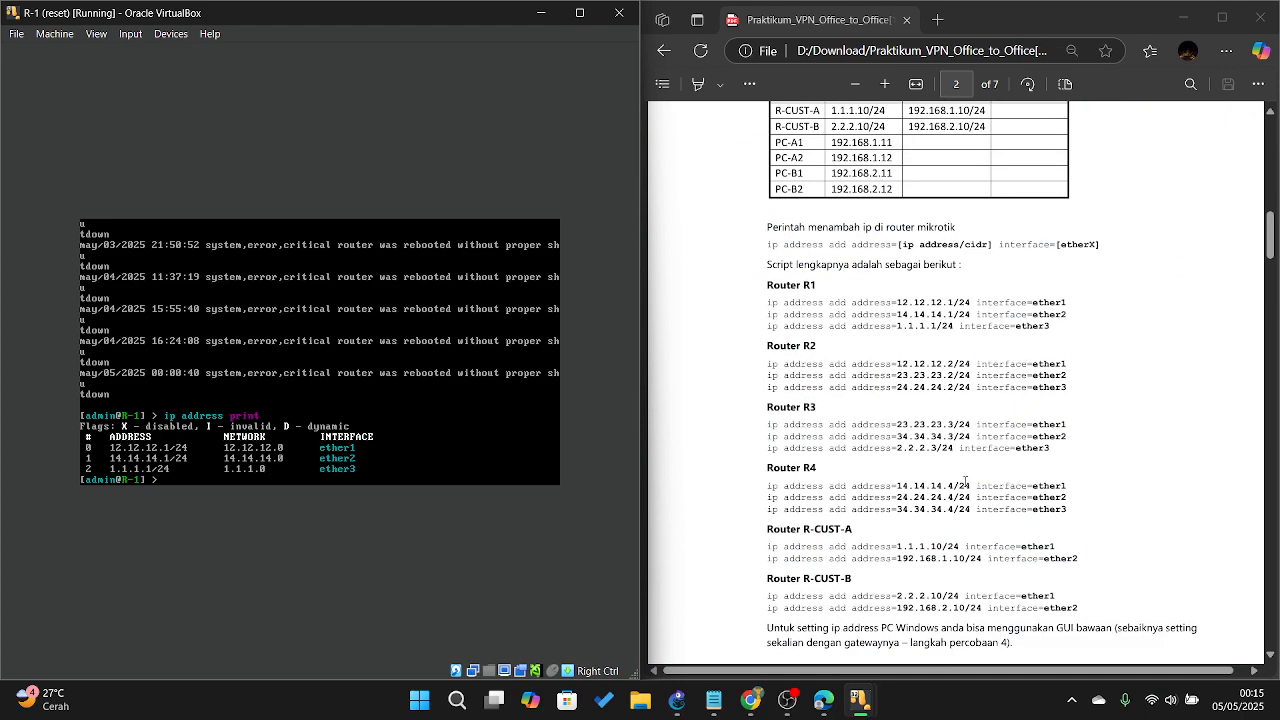
# Step: On PC-A1, close WinBox and open the Local Area Connection's Internet Protocol (TCP/IP) properties
pyautogui.moveTo(860, 698)
pyautogui.click(929, 644)
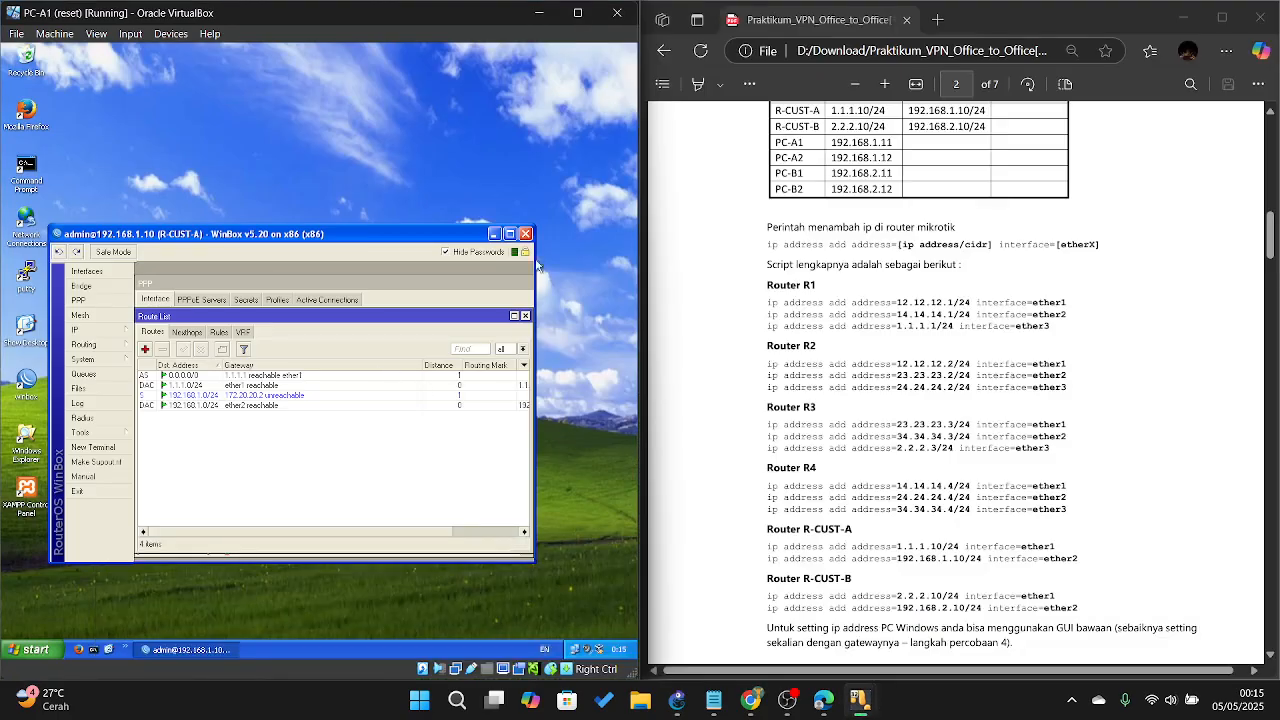
pyautogui.click(525, 233)
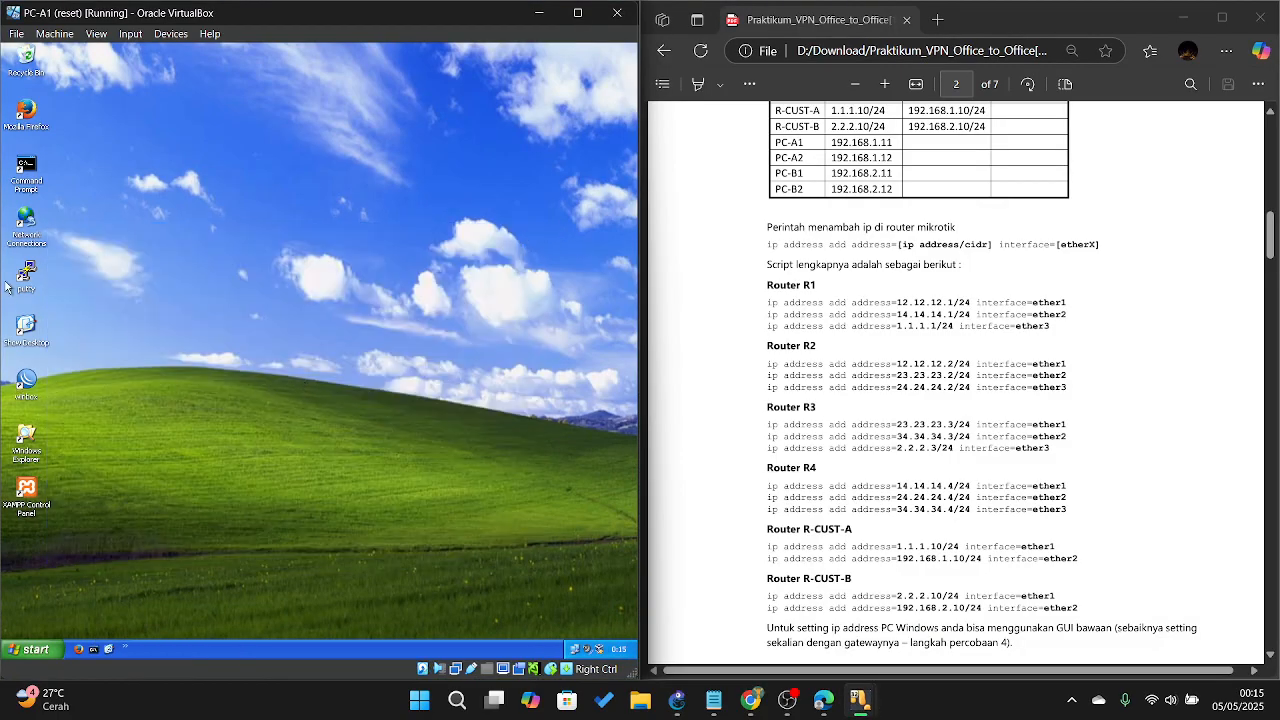
pyautogui.click(22, 222)
pyautogui.doubleClick(22, 222)
pyautogui.click(243, 220)
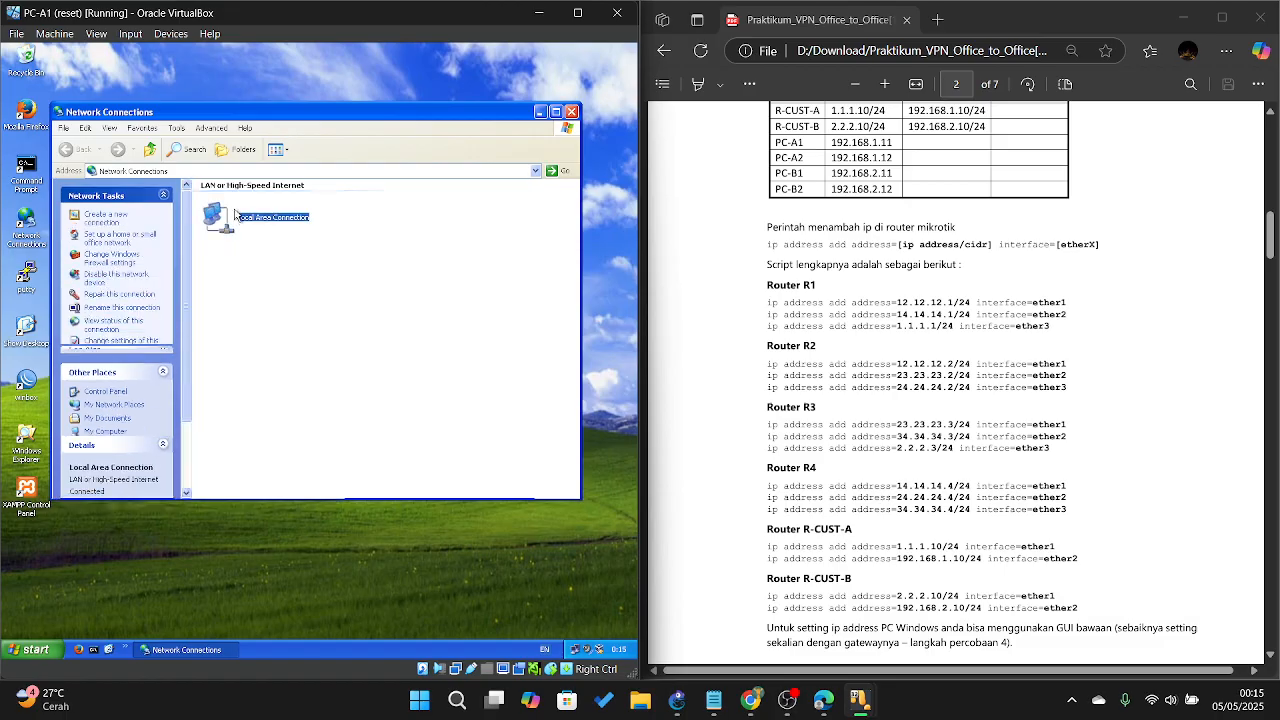
pyautogui.doubleClick(243, 220)
pyautogui.click(237, 455)
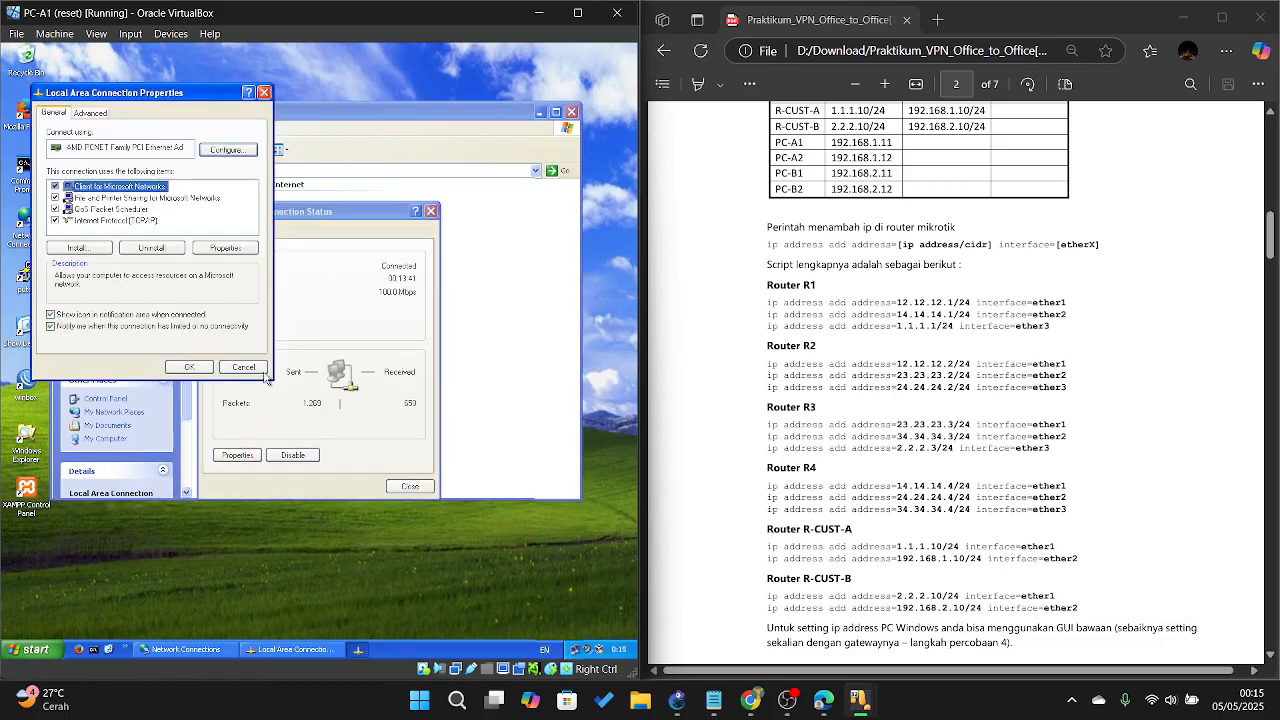
pyautogui.click(112, 220)
pyautogui.click(225, 247)
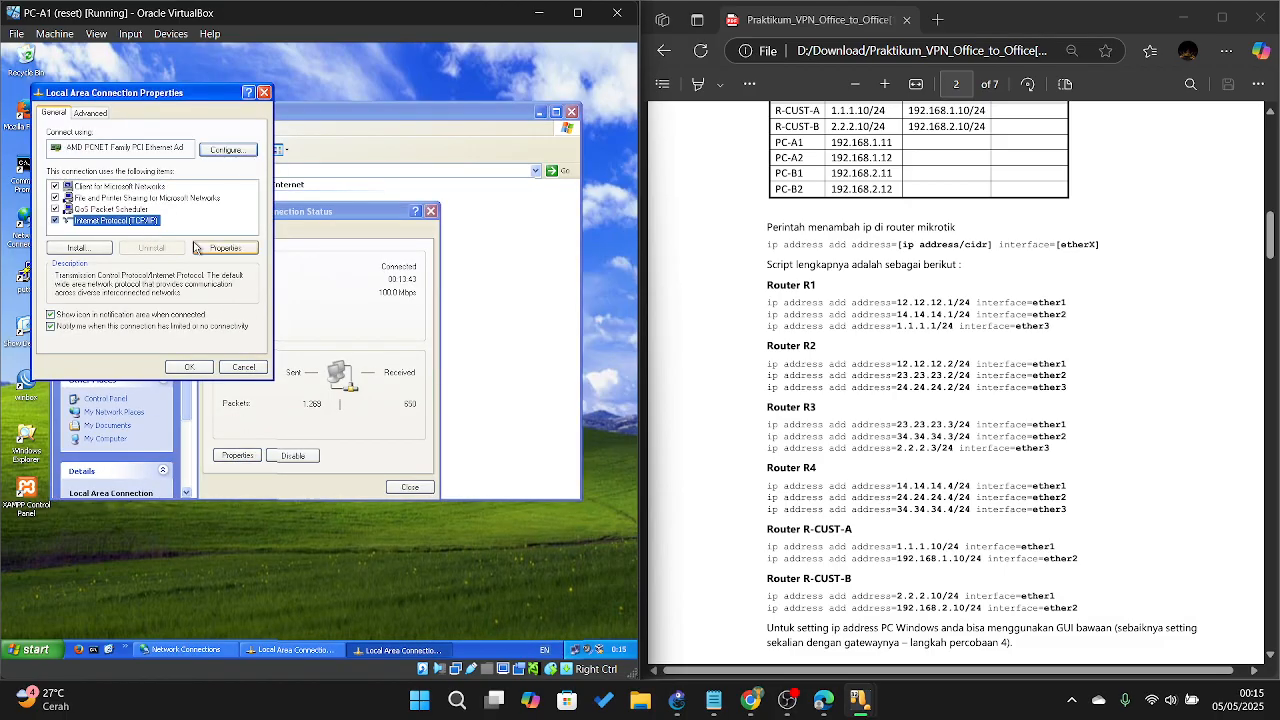
# Step: Confirm IP 192.168.1.11, mask 255.255.255.0, gateway 192.168.1.10, then close both dialogs unchanged
pyautogui.scroll(3, 826, 328)
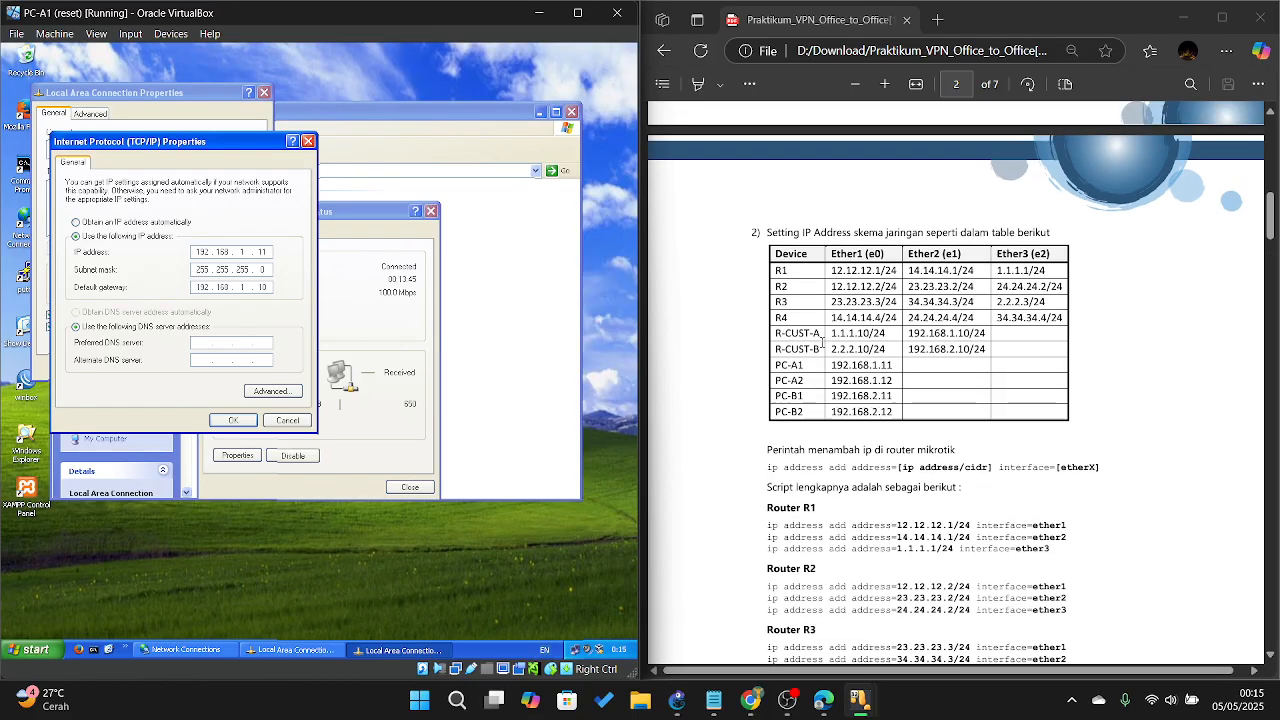
pyautogui.scroll(-1, 826, 328)
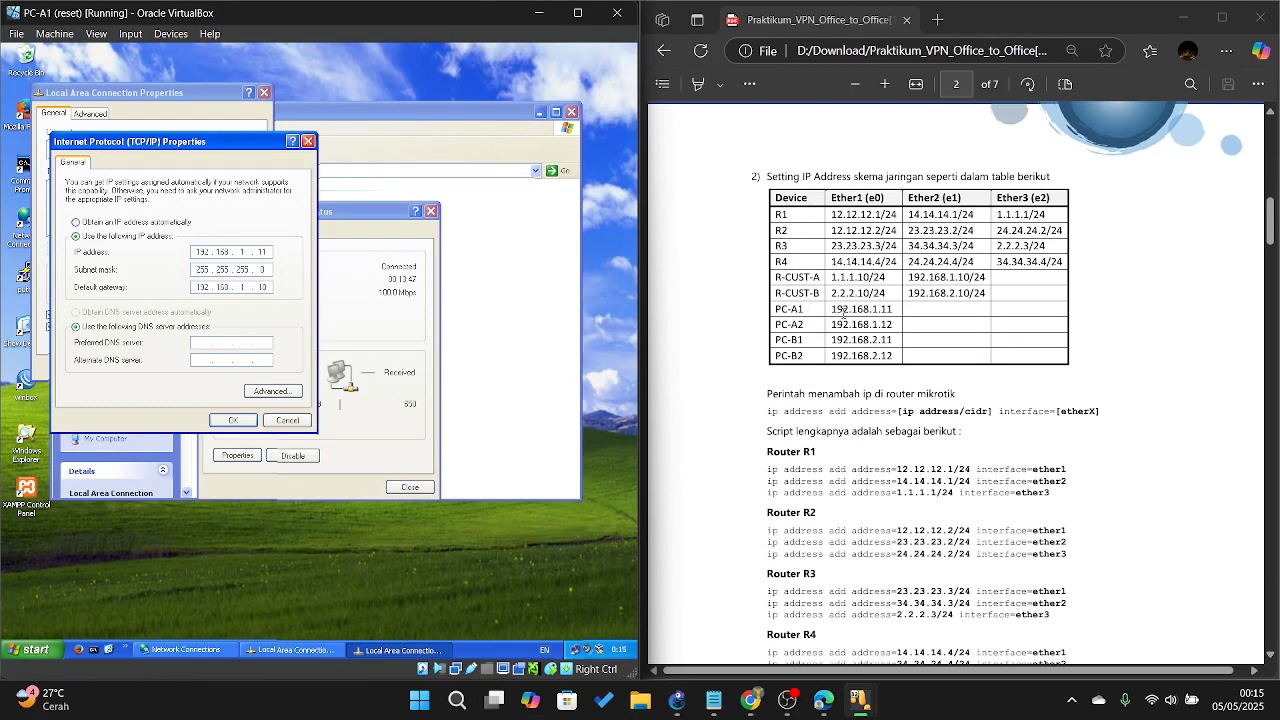
pyautogui.scroll(-10, 852, 318)
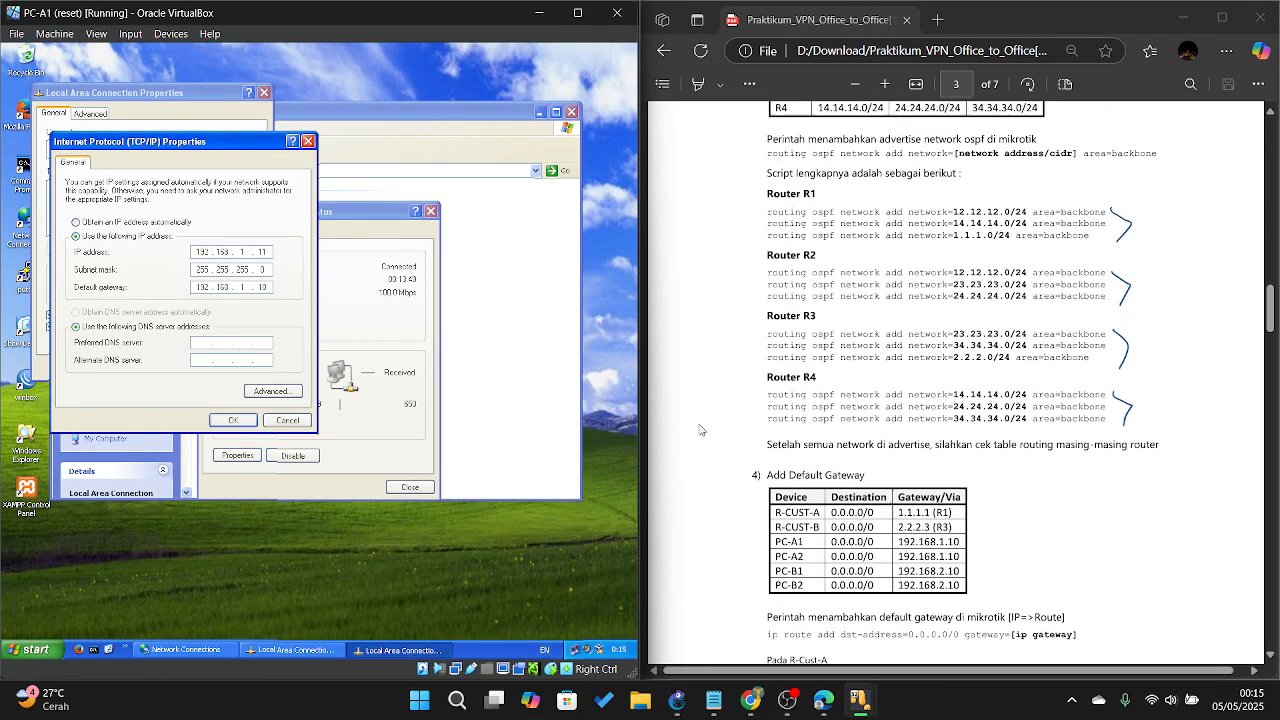
pyautogui.scroll(1, 842, 374)
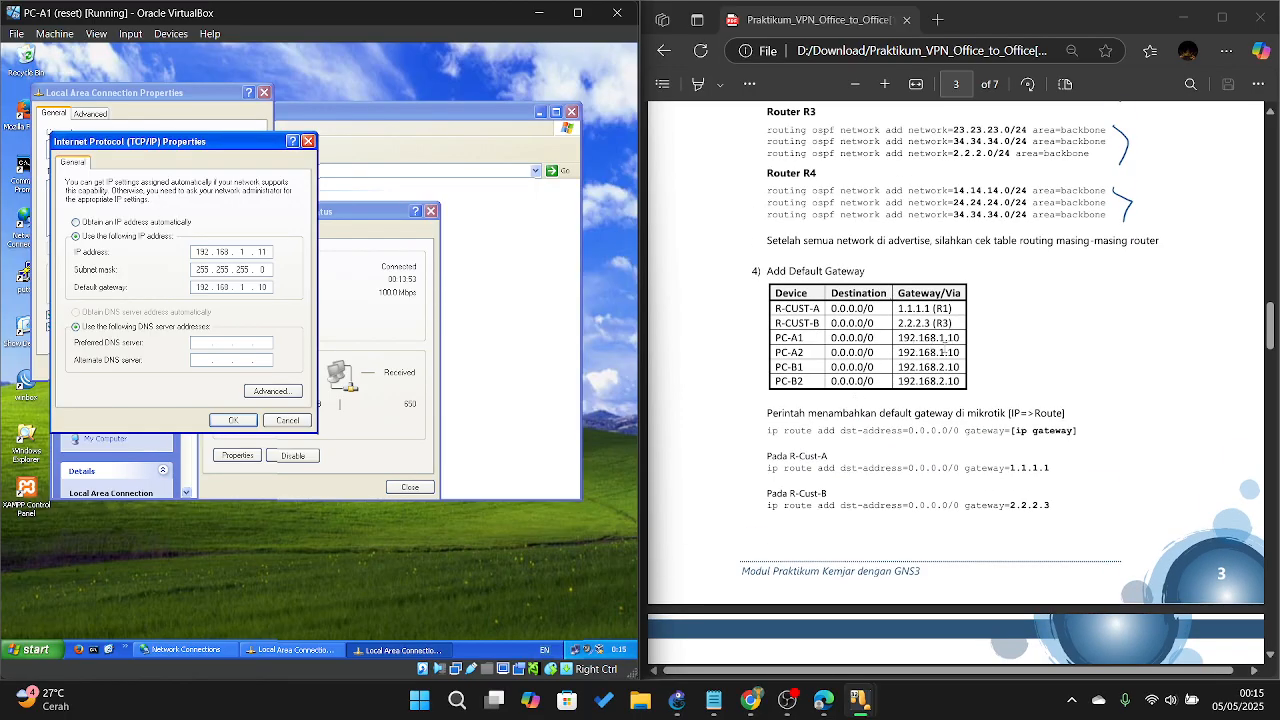
pyautogui.click(309, 143)
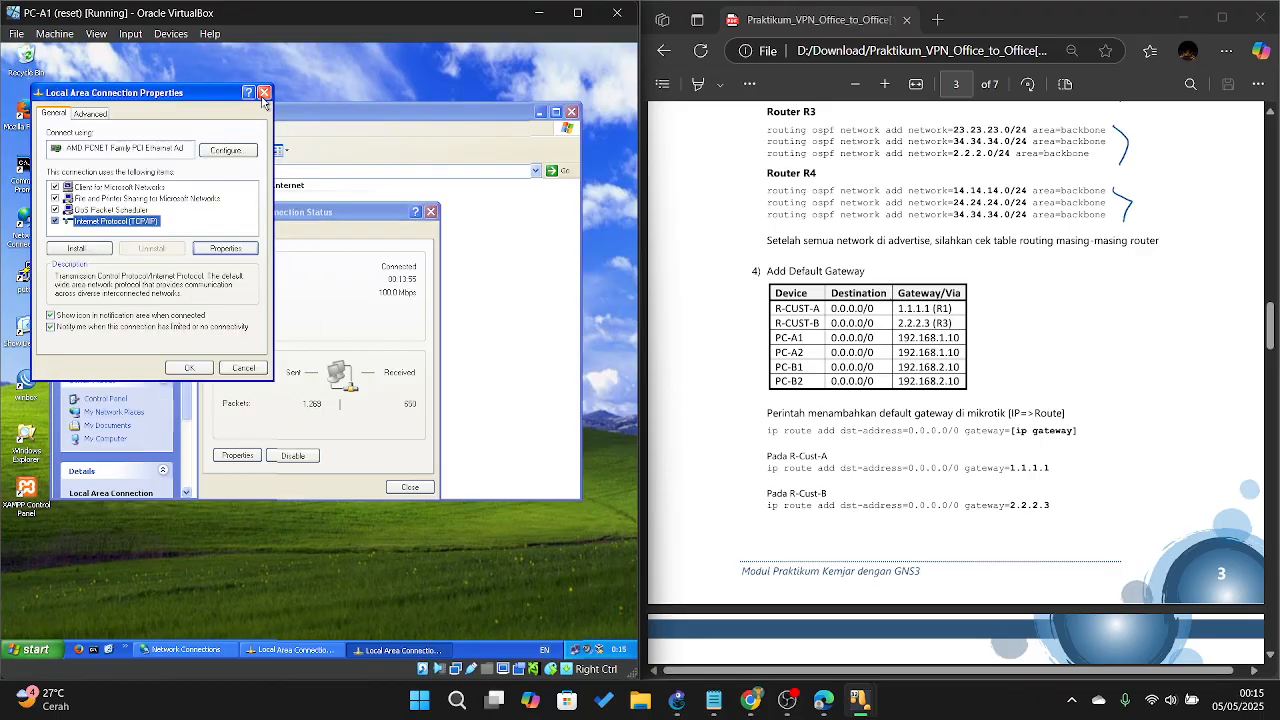
pyautogui.click(264, 92)
pyautogui.scroll(4, 893, 304)
pyautogui.scroll(2, 893, 304)
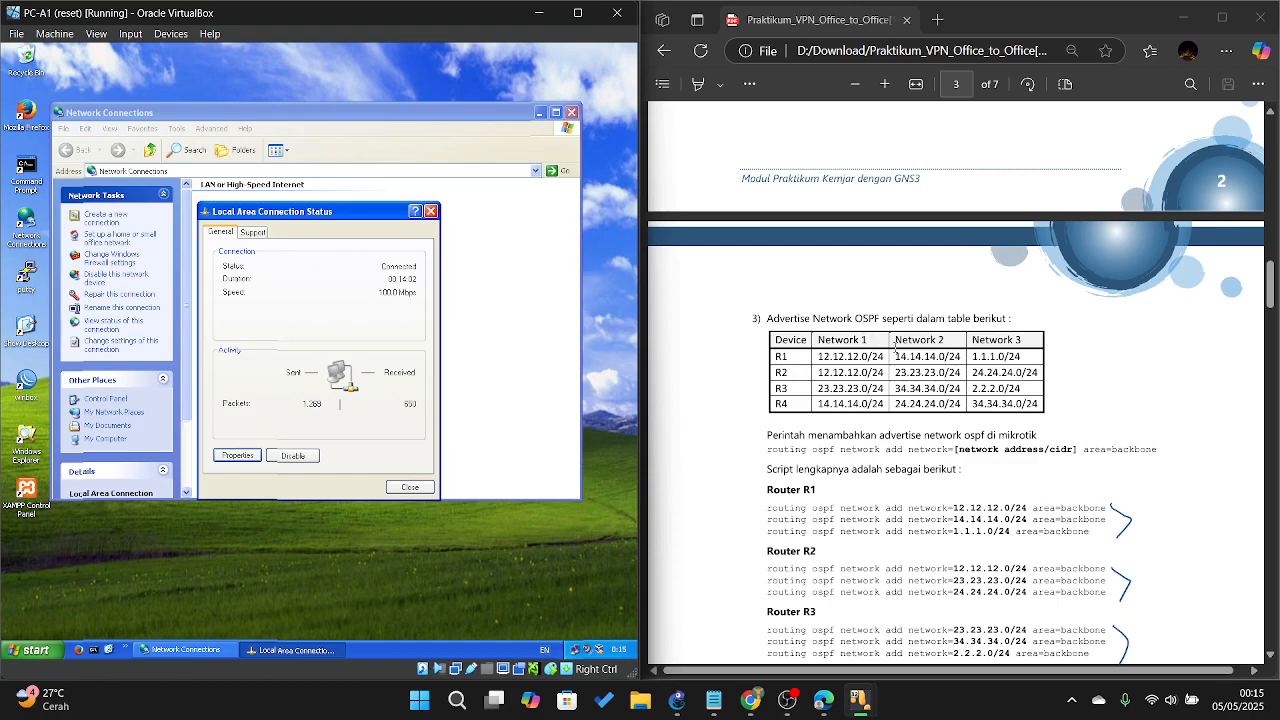
pyautogui.scroll(-4, 878, 326)
pyautogui.scroll(3, 840, 285)
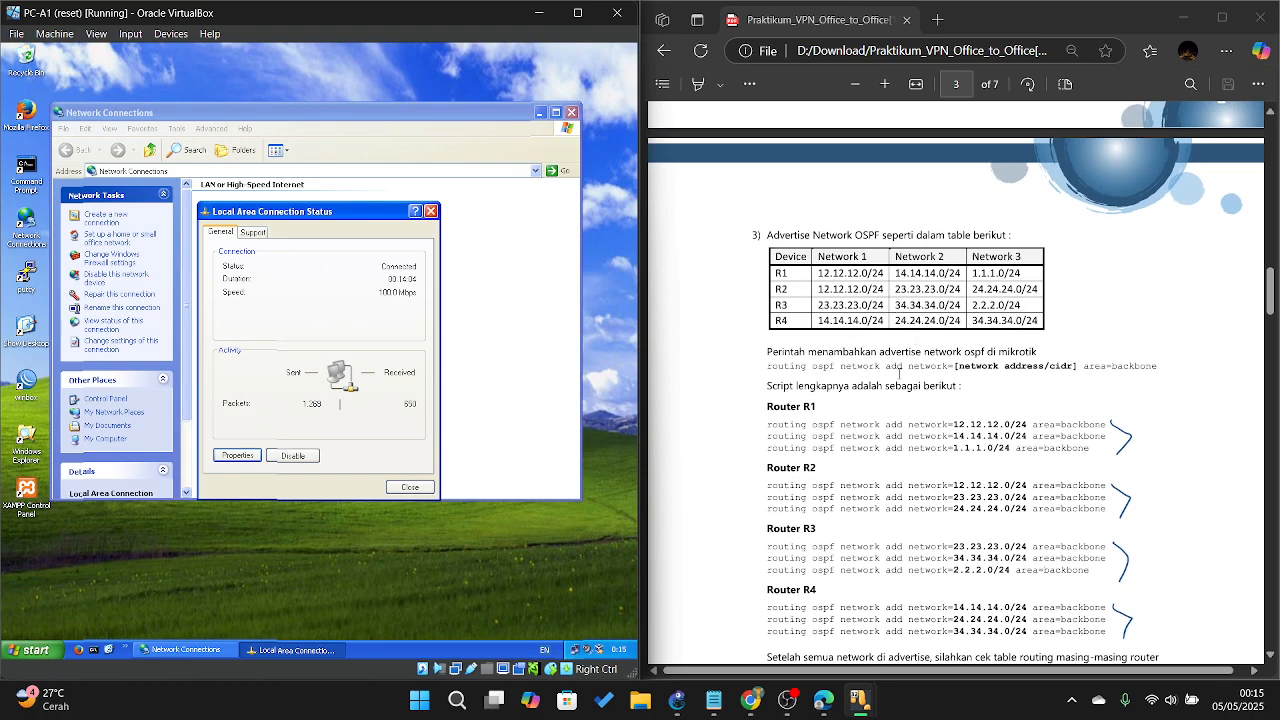
pyautogui.scroll(5, 905, 380)
pyautogui.scroll(-3, 922, 410)
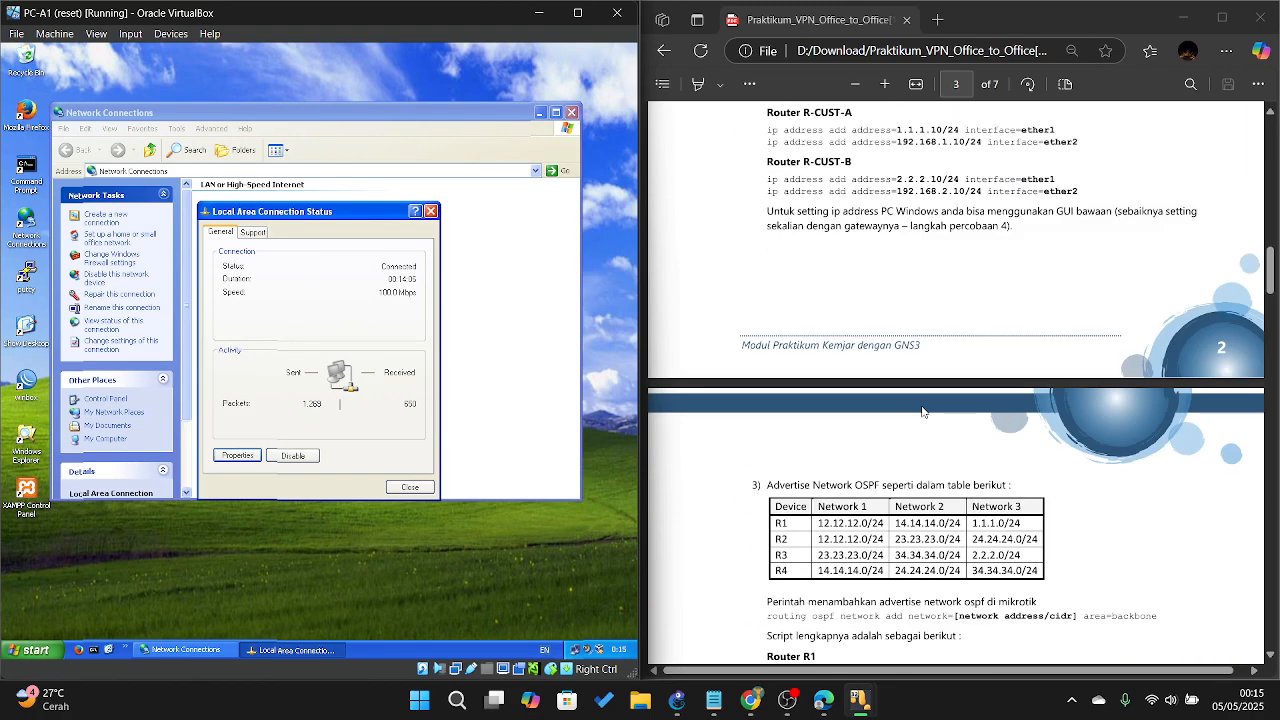
pyautogui.scroll(-3, 922, 410)
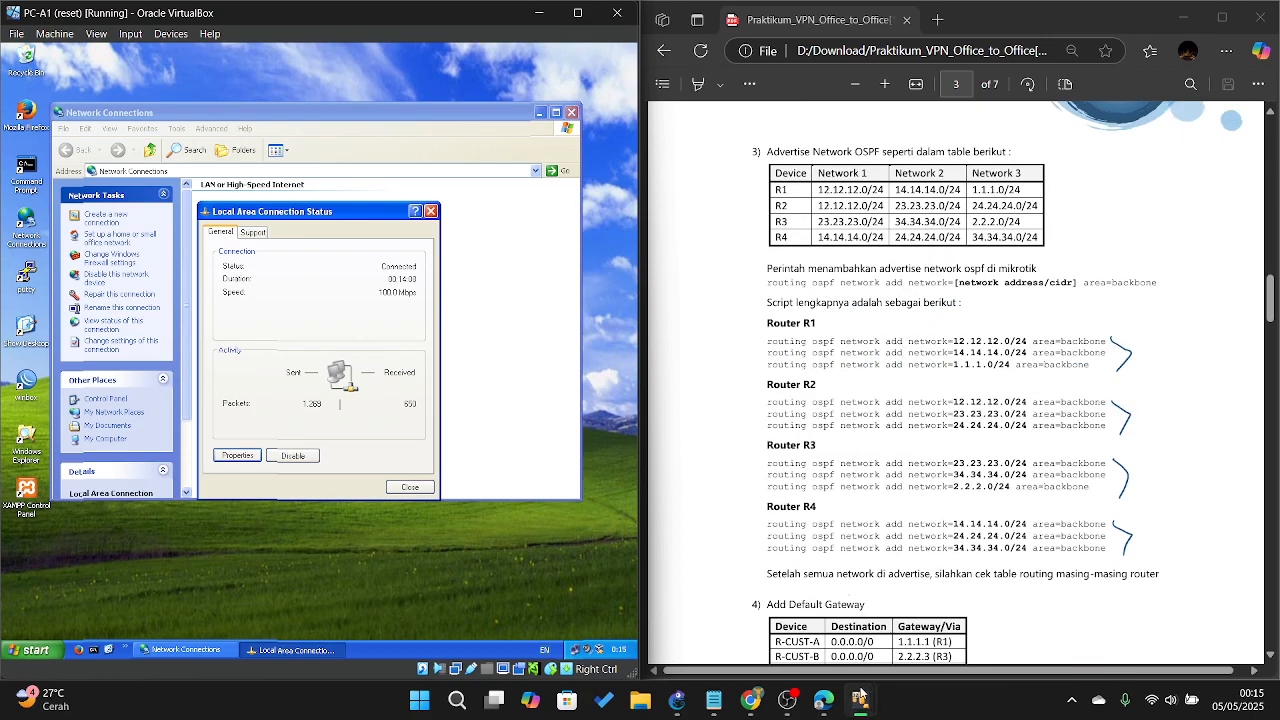
# Step: On R-3, list OSPF backbone networks 23.23.23.0/24, 34.34.34.0/24 and 2.2.2.0/24
pyautogui.moveTo(859, 700)
pyautogui.click(622, 620)
pyautogui.click(292, 474)
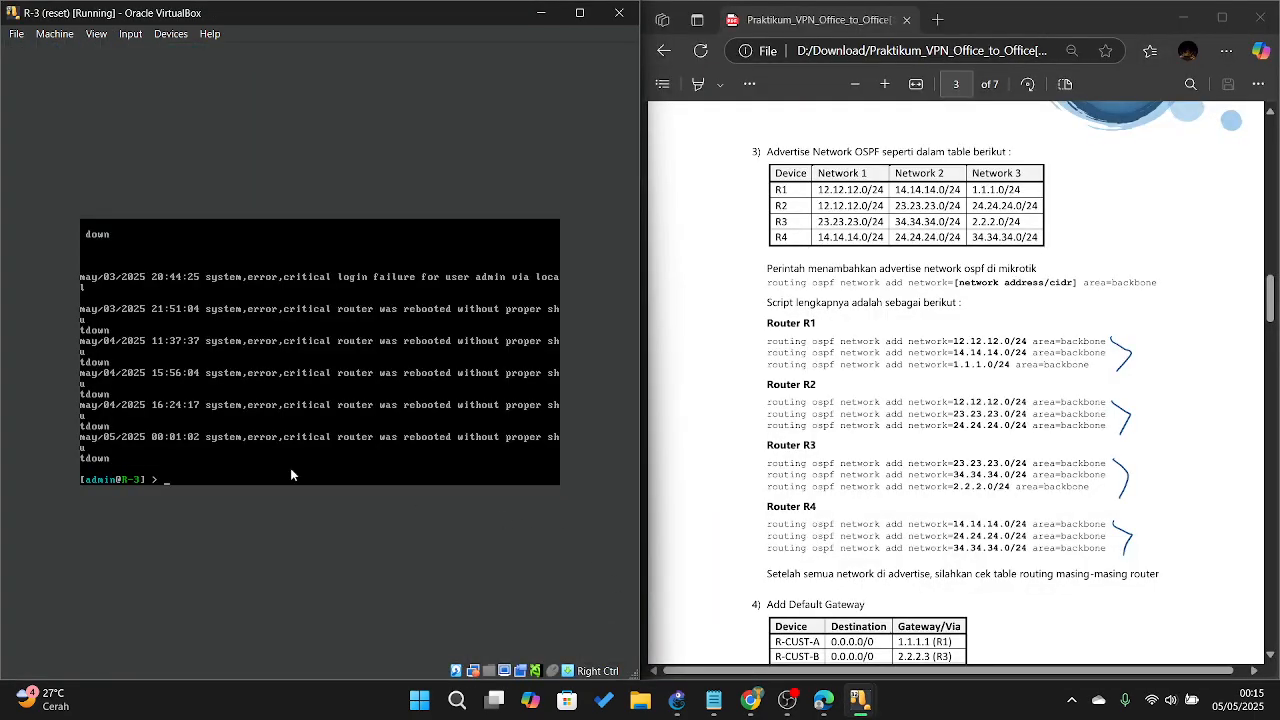
pyautogui.write('routing ')
pyautogui.write('ospf ne')
pyautogui.write('twork ')
pyautogui.write('add')
pyautogui.press('Return')
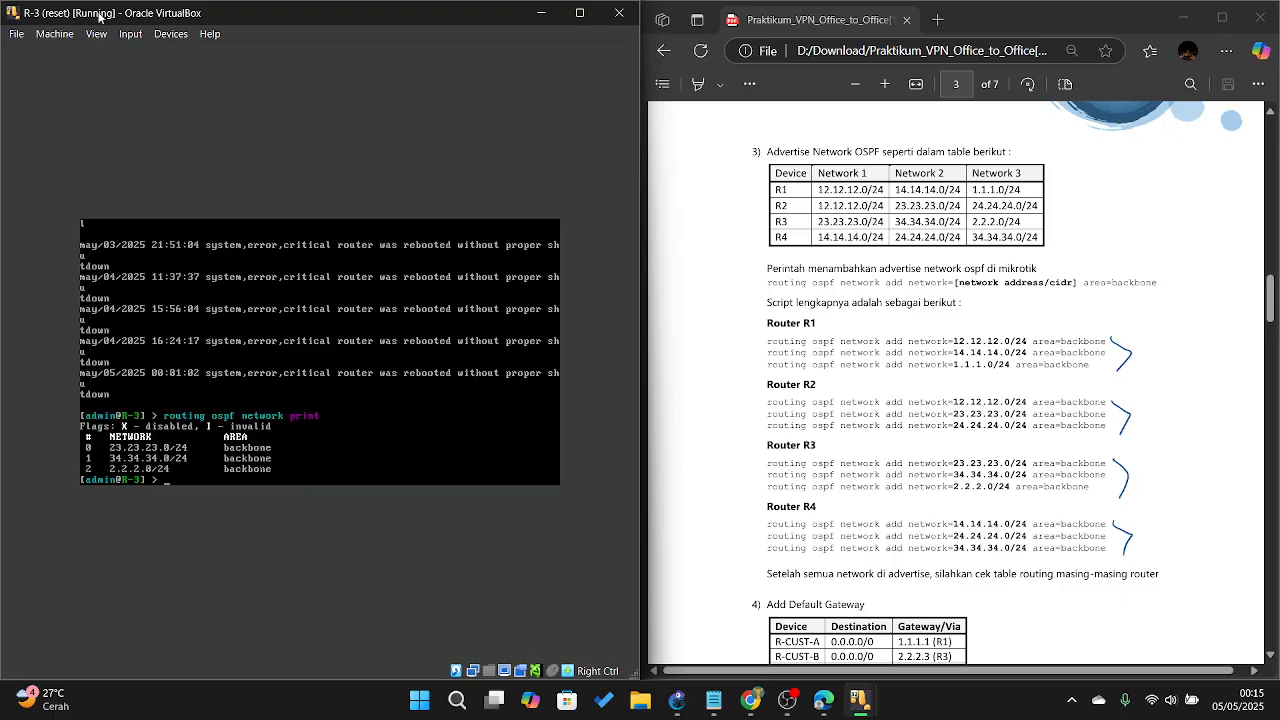
pyautogui.scroll(-3, 921, 342)
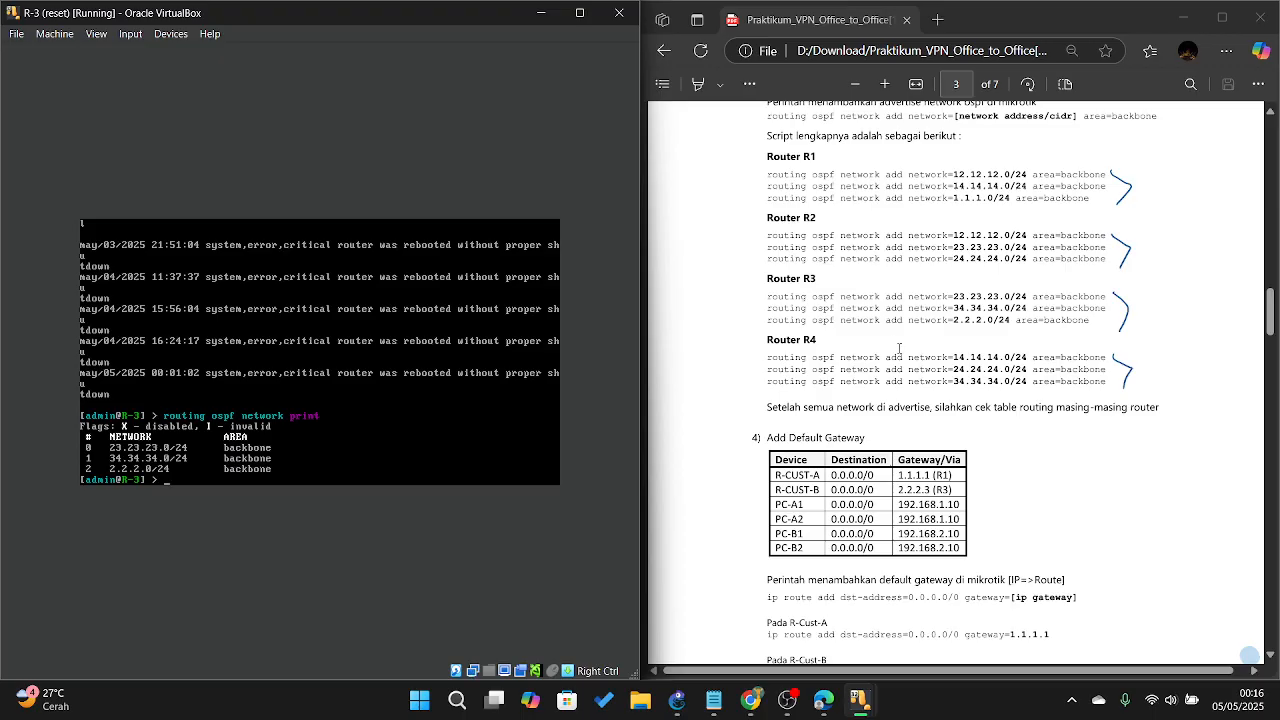
pyautogui.scroll(-3, 983, 354)
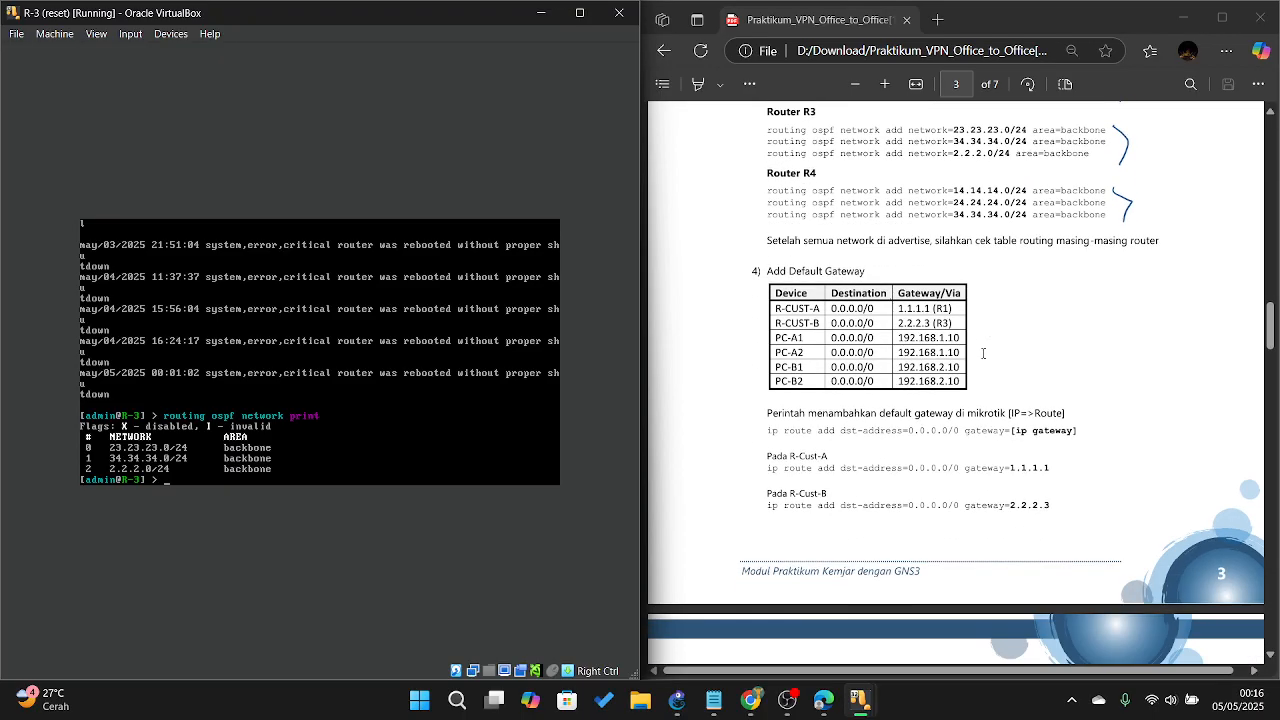
pyautogui.scroll(-2, 941, 358)
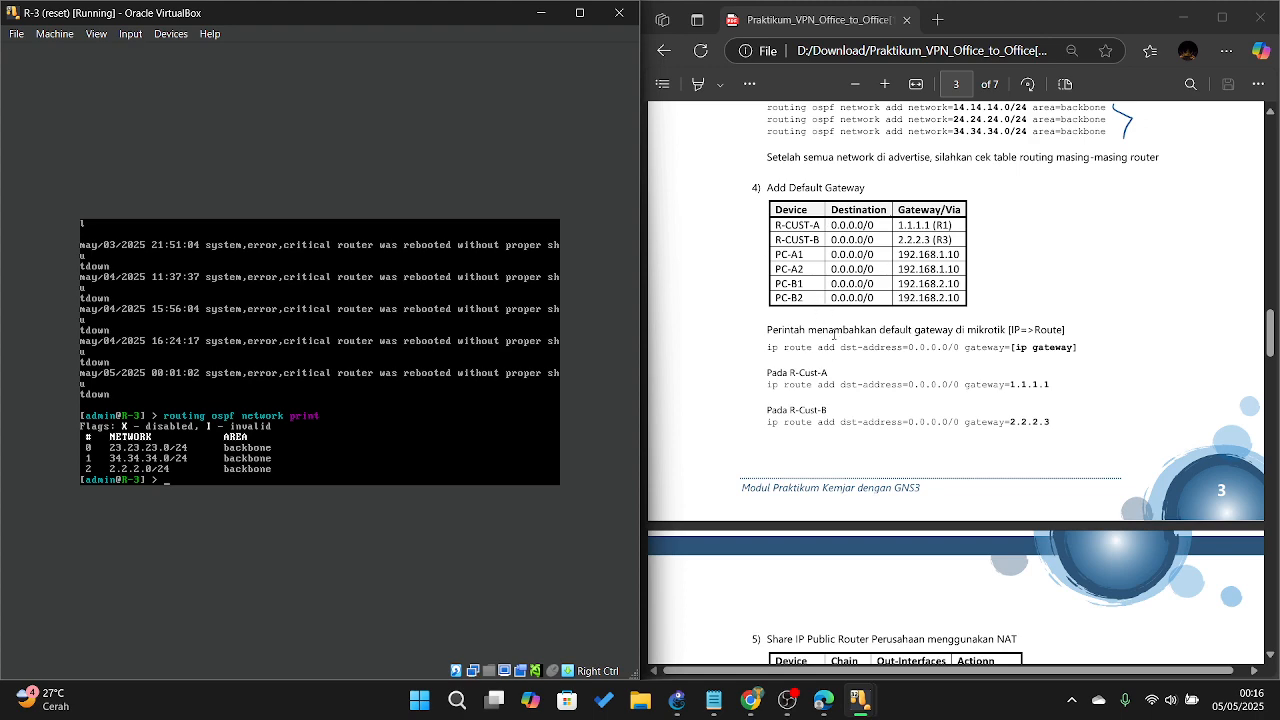
pyautogui.scroll(-3, 841, 324)
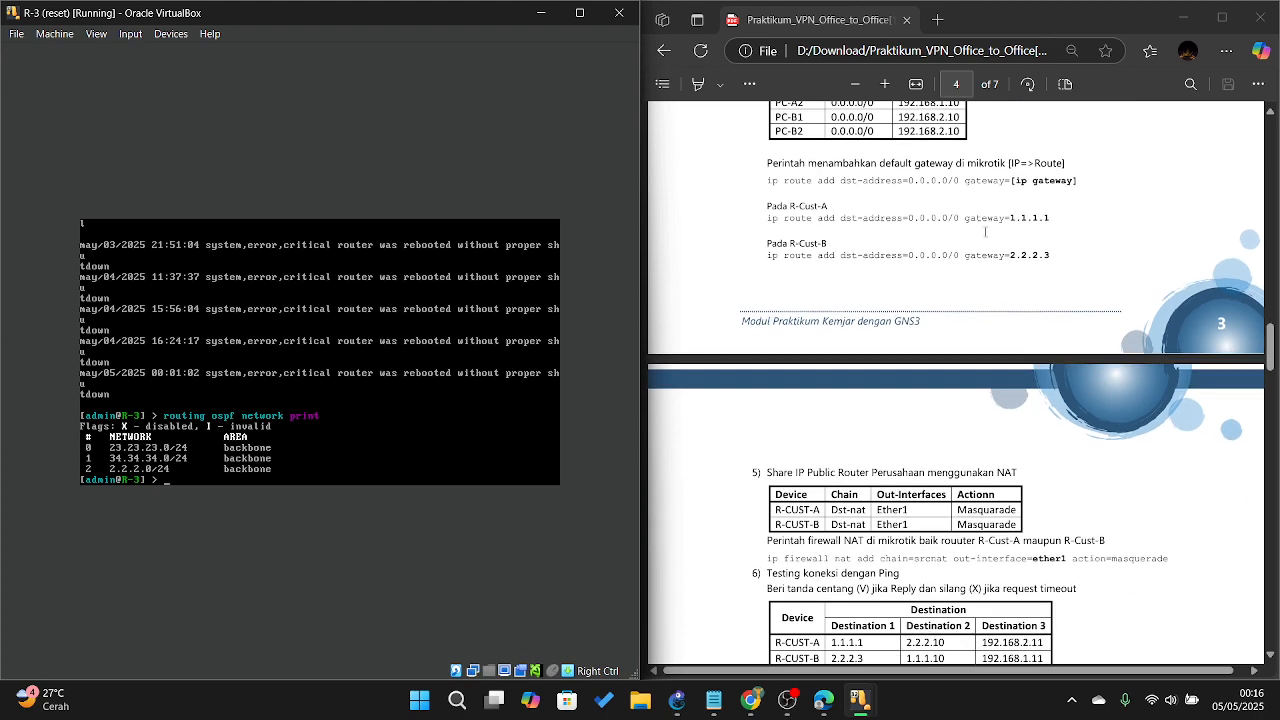
pyautogui.scroll(-3, 695, 308)
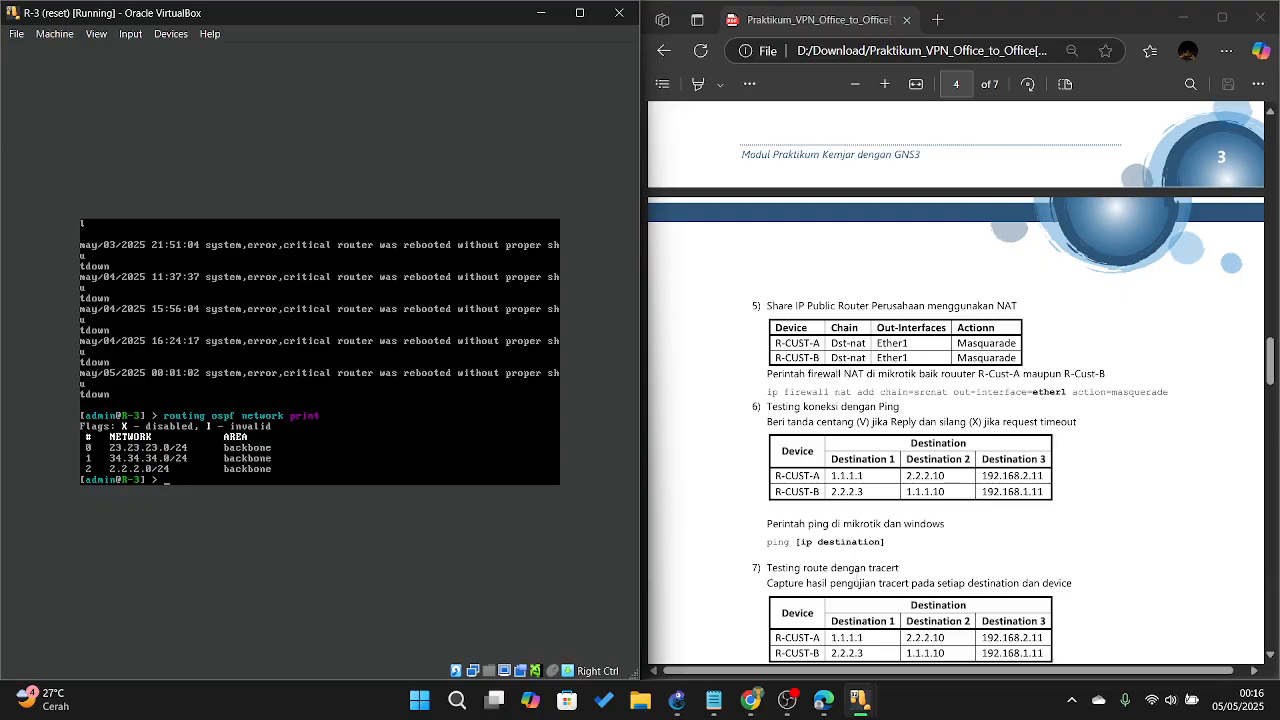
pyautogui.moveTo(859, 699)
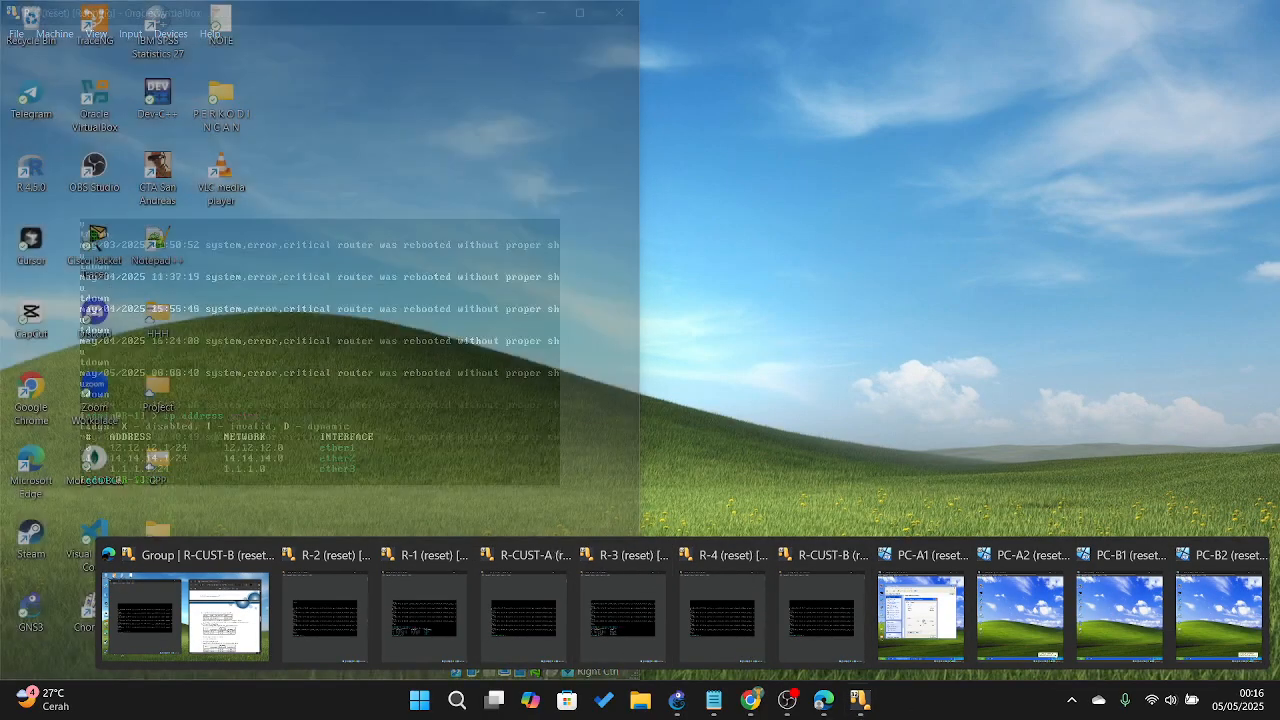
# Step: Run 'ip firewall nat print' on R-CUST-B, showing the srcnat masquerade rule on ether1
pyautogui.click(838, 643)
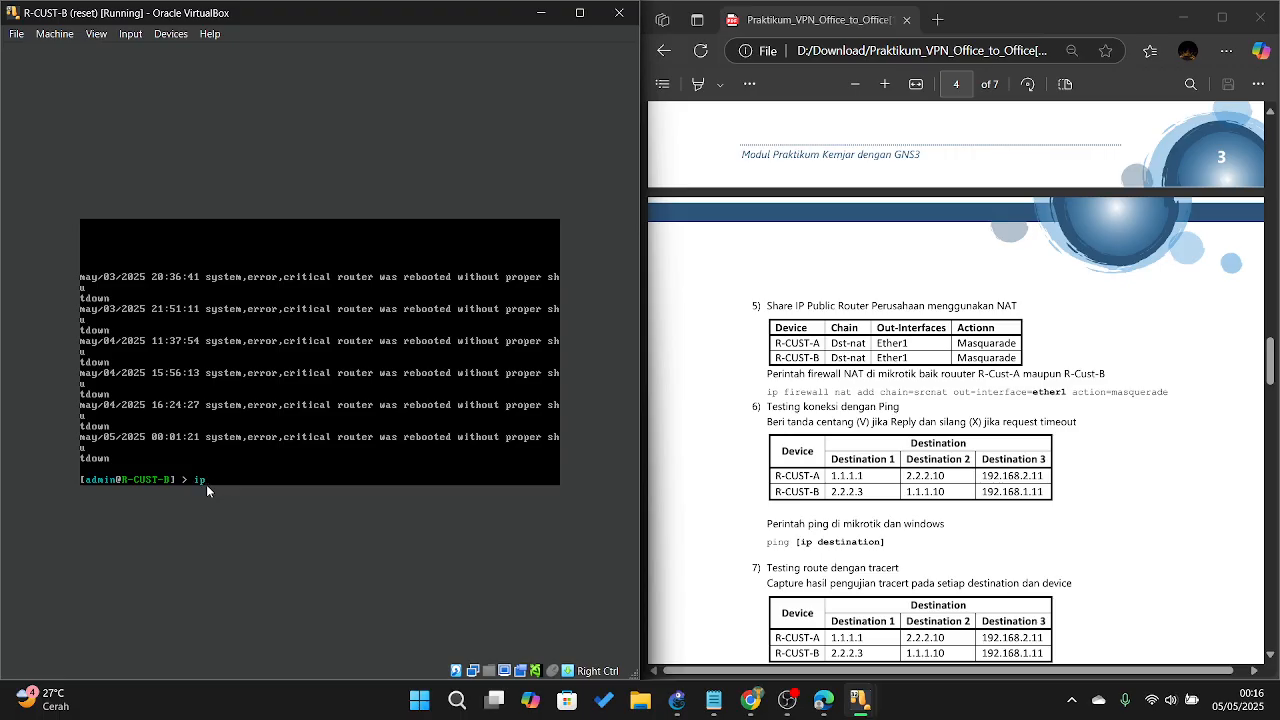
pyautogui.write('ip firewall nat print')
pyautogui.press('Return')
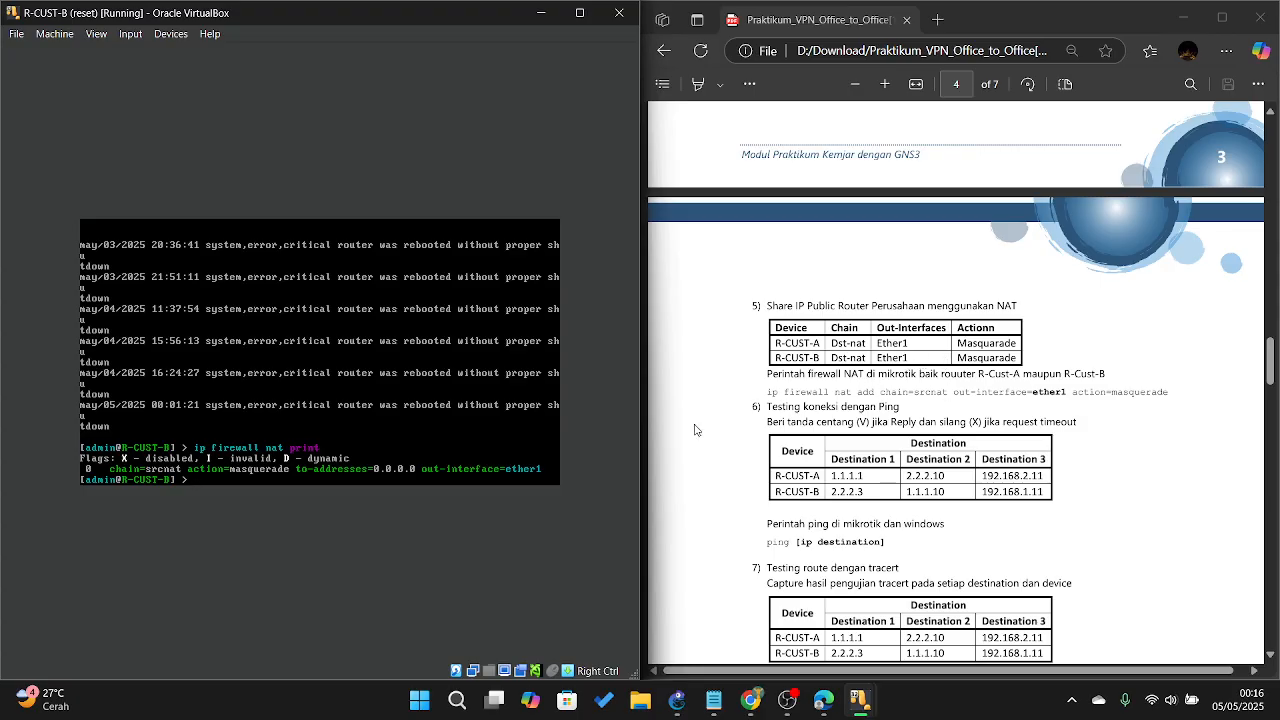
pyautogui.scroll(-1, 760, 337)
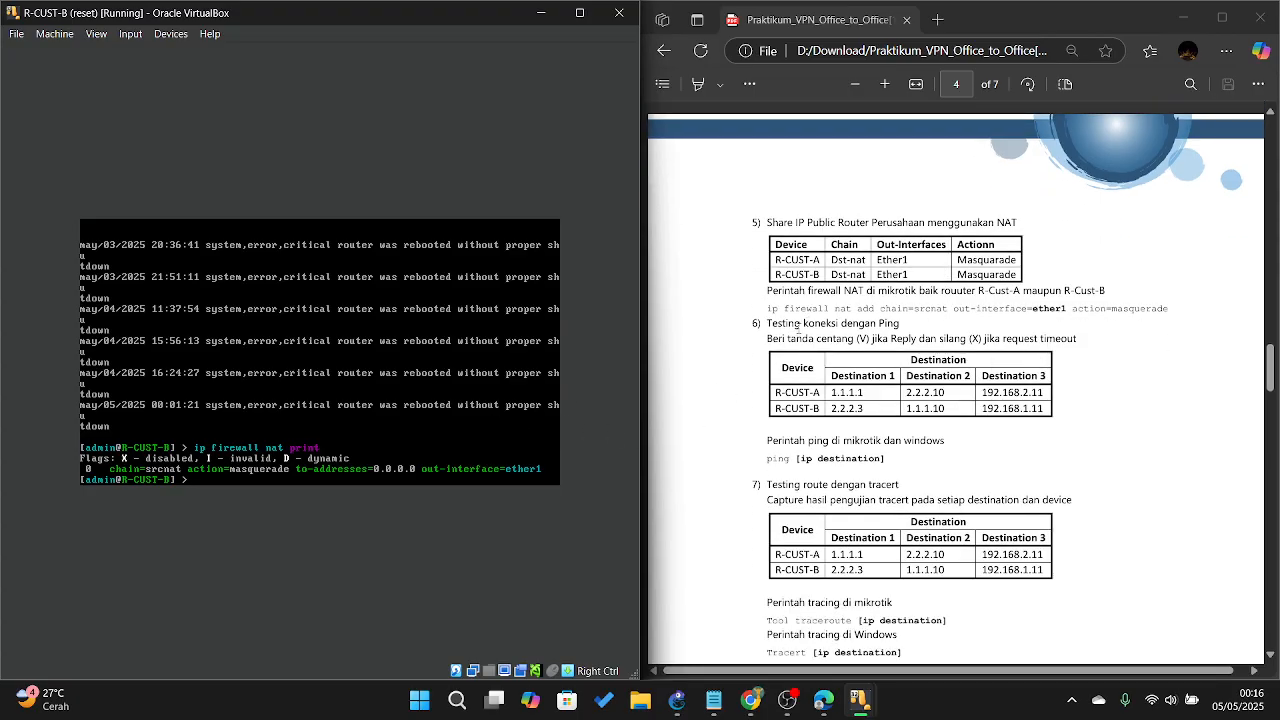
pyautogui.scroll(-10, 882, 364)
pyautogui.scroll(7, 881, 366)
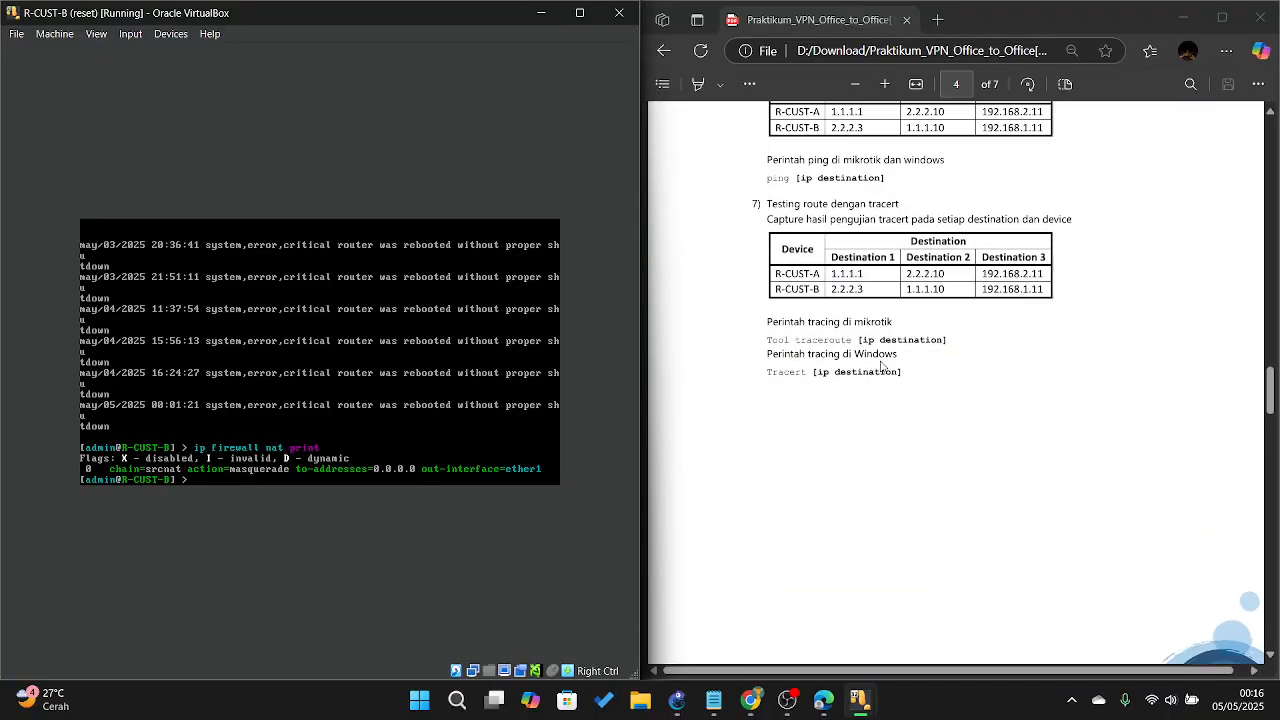
pyautogui.scroll(3, 882, 366)
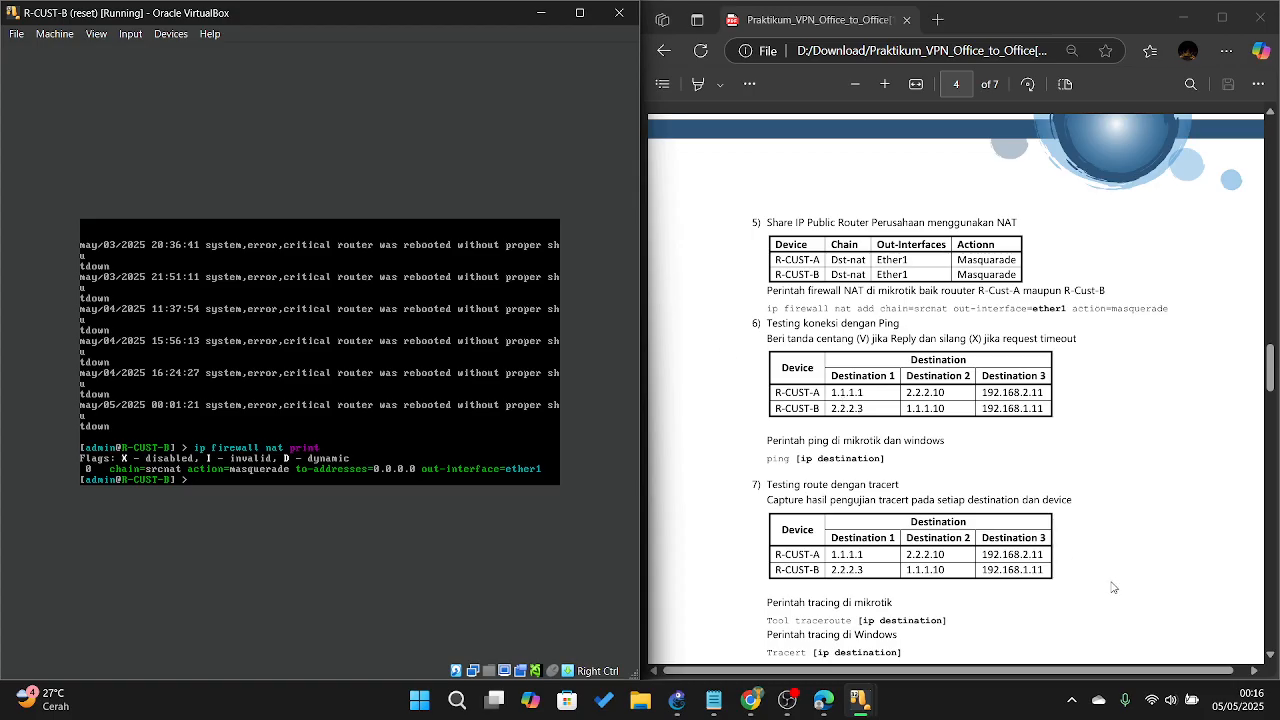
pyautogui.click(866, 706)
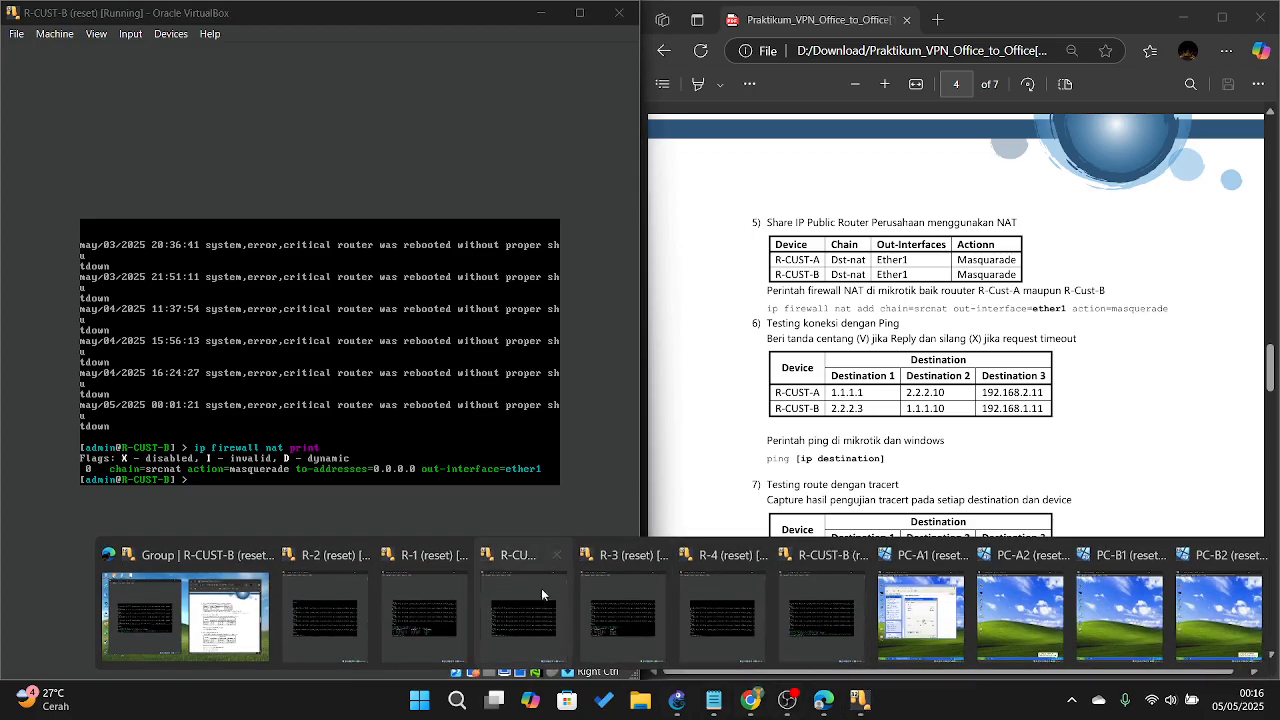
# Step: From R-CUST-A, ping 1.1.1.1 and 2.2.2.10 successfully, stopping each with Ctrl+C
pyautogui.click(492, 578)
pyautogui.write('ping')
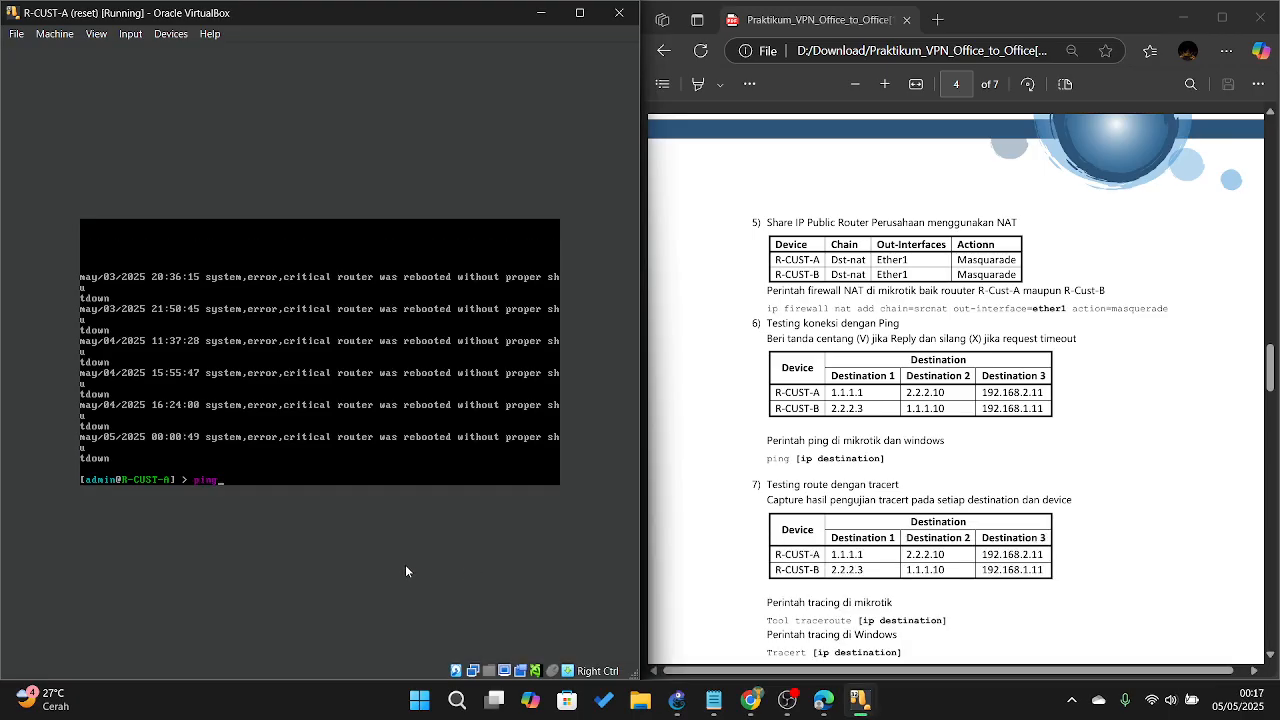
pyautogui.write(' 1.1.1.1')
pyautogui.press('Return')
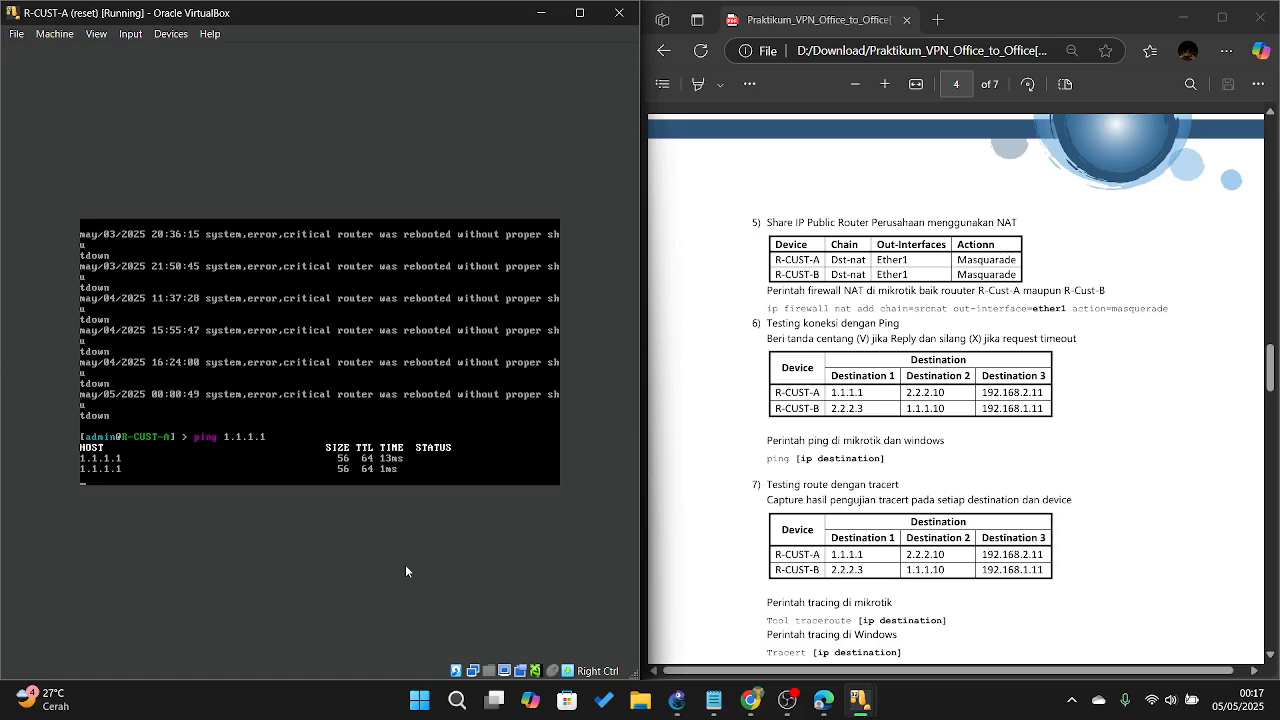
pyautogui.hotkey('ctrl', 'c')
pyautogui.press('Up')
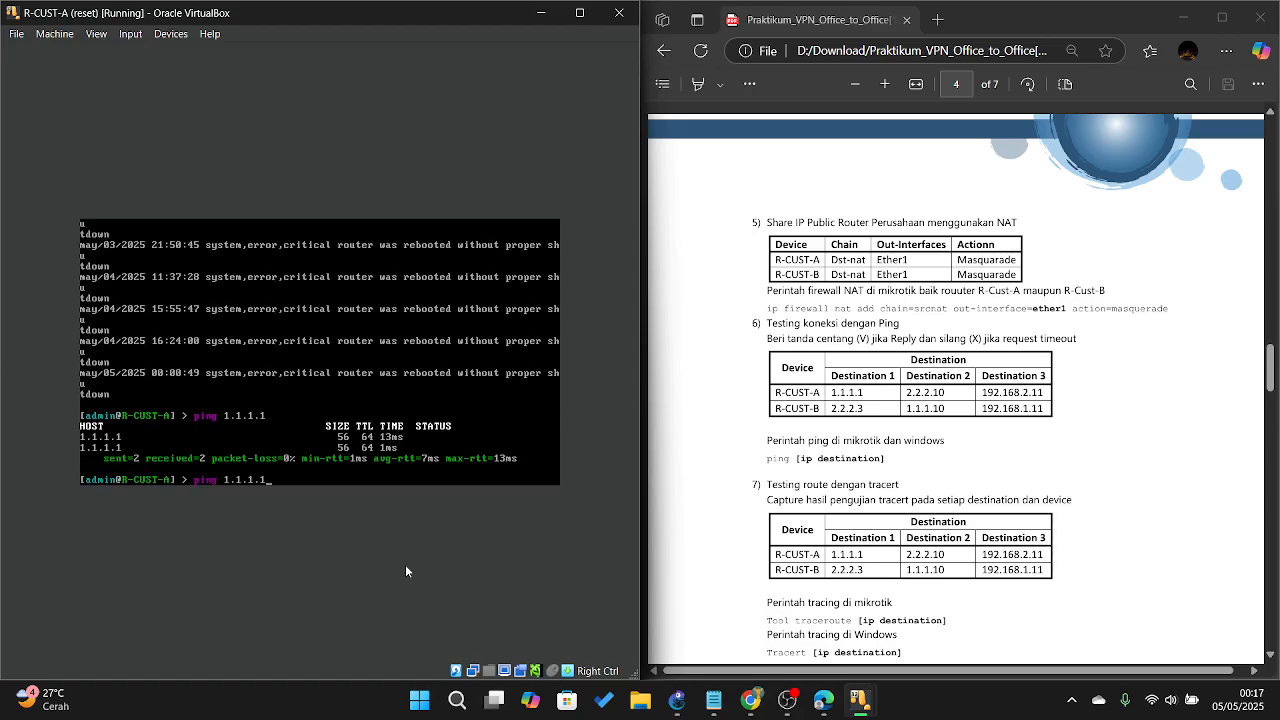
pyautogui.press('BackSpace')
pyautogui.press('BackSpace')
pyautogui.press('BackSpace')
pyautogui.press('BackSpace')
pyautogui.press('BackSpace')
pyautogui.press('BackSpace')
pyautogui.press('BackSpace')
pyautogui.press('BackSpace')
pyautogui.write('2.2.2.10')
pyautogui.press('Return')
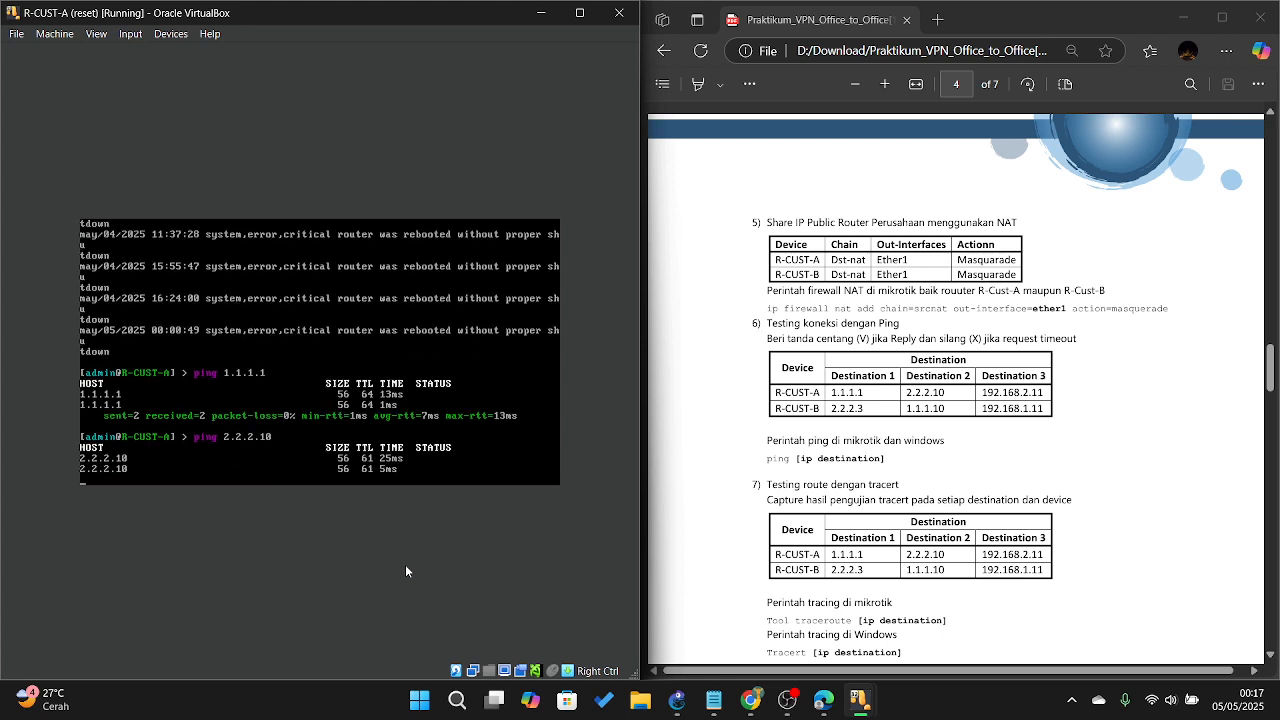
pyautogui.hotkey('ctrl', 'c')
# Step: Ping 192.168.2.11 from R-CUST-A, which fails as net unreachable with 100% loss
pyautogui.press('Up')
pyautogui.press('Up')
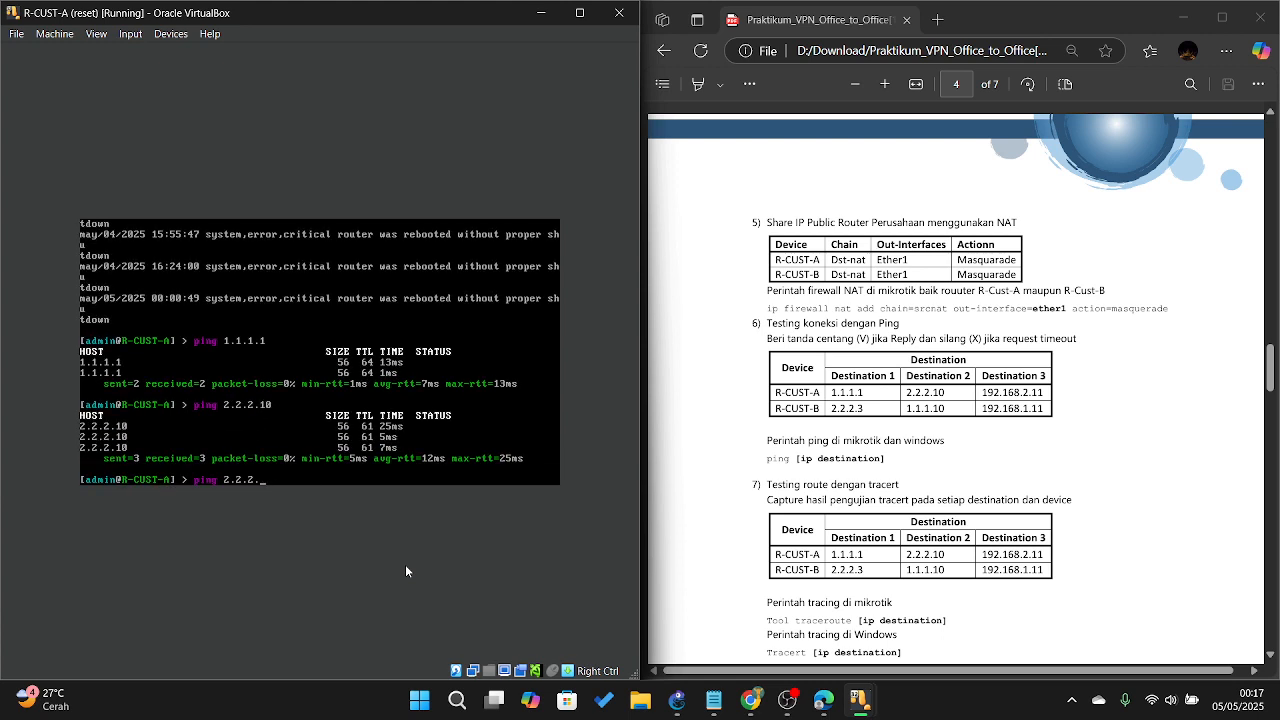
pyautogui.press('BackSpace')
pyautogui.press('BackSpace')
pyautogui.press('BackSpace')
pyautogui.press('BackSpace')
pyautogui.press('BackSpace')
pyautogui.press('BackSpace')
pyautogui.write('92.160')
pyautogui.write('.2.11')
pyautogui.press('Return')
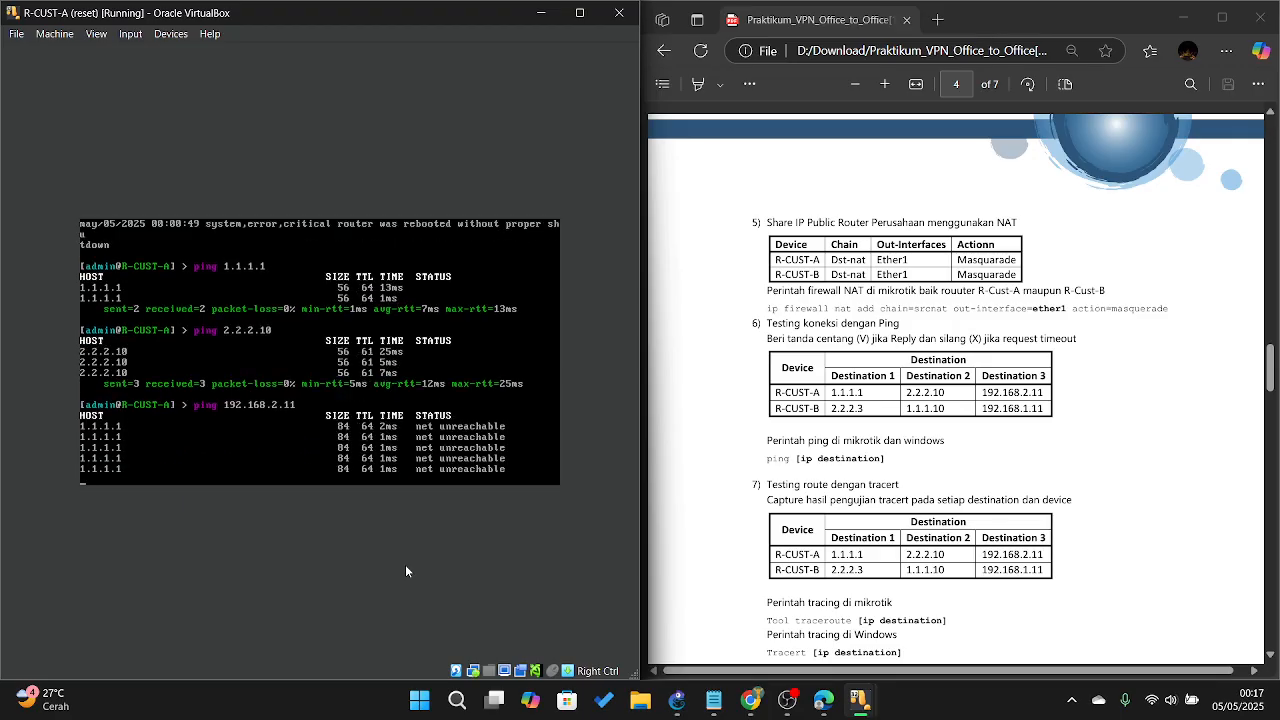
pyautogui.hotkey('ctrl', 'c')
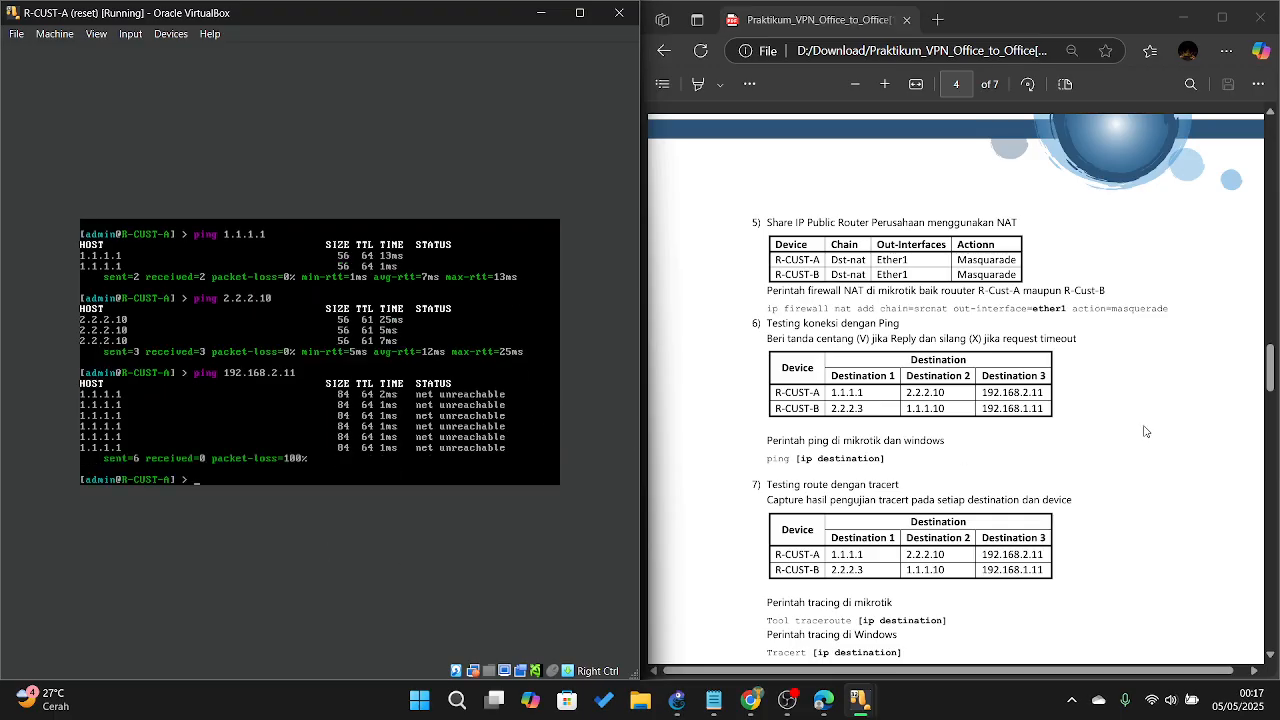
pyautogui.scroll(-3, 806, 311)
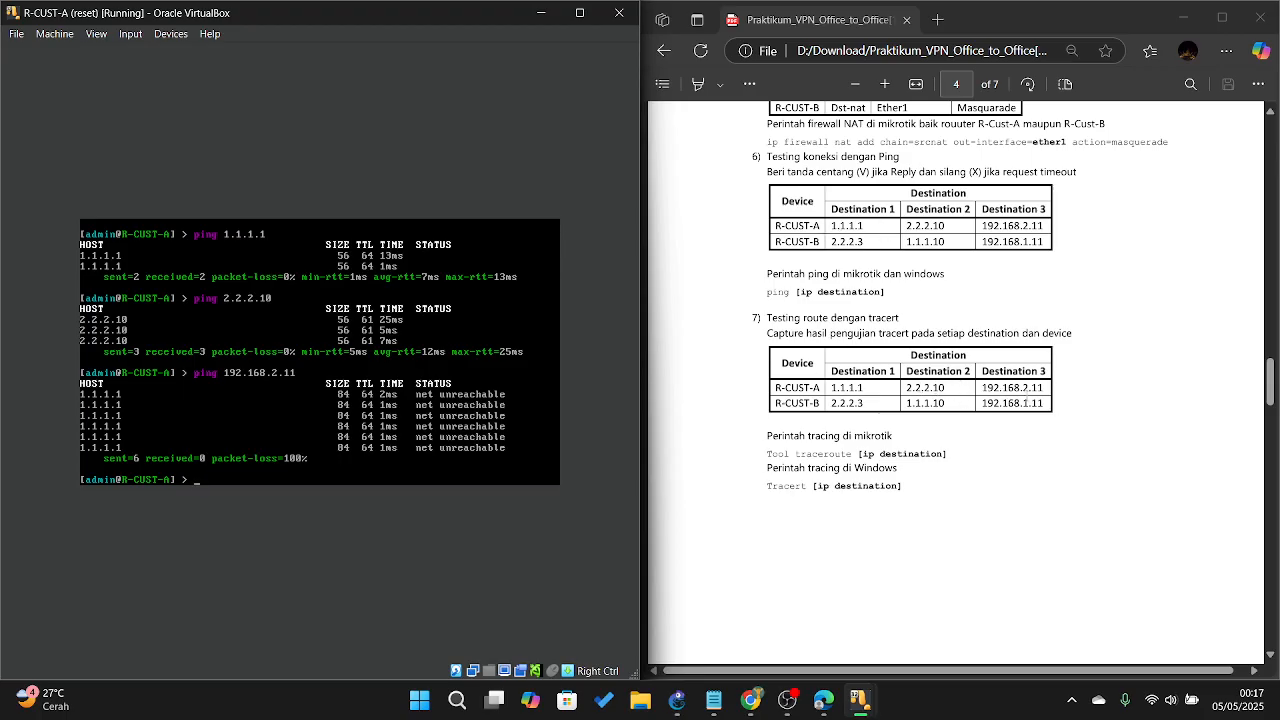
# Step: Scroll the PDF to page 5, step 8 on enabling the PPTP VPN server on R-CUST-A
pyautogui.scroll(-5, 1051, 387)
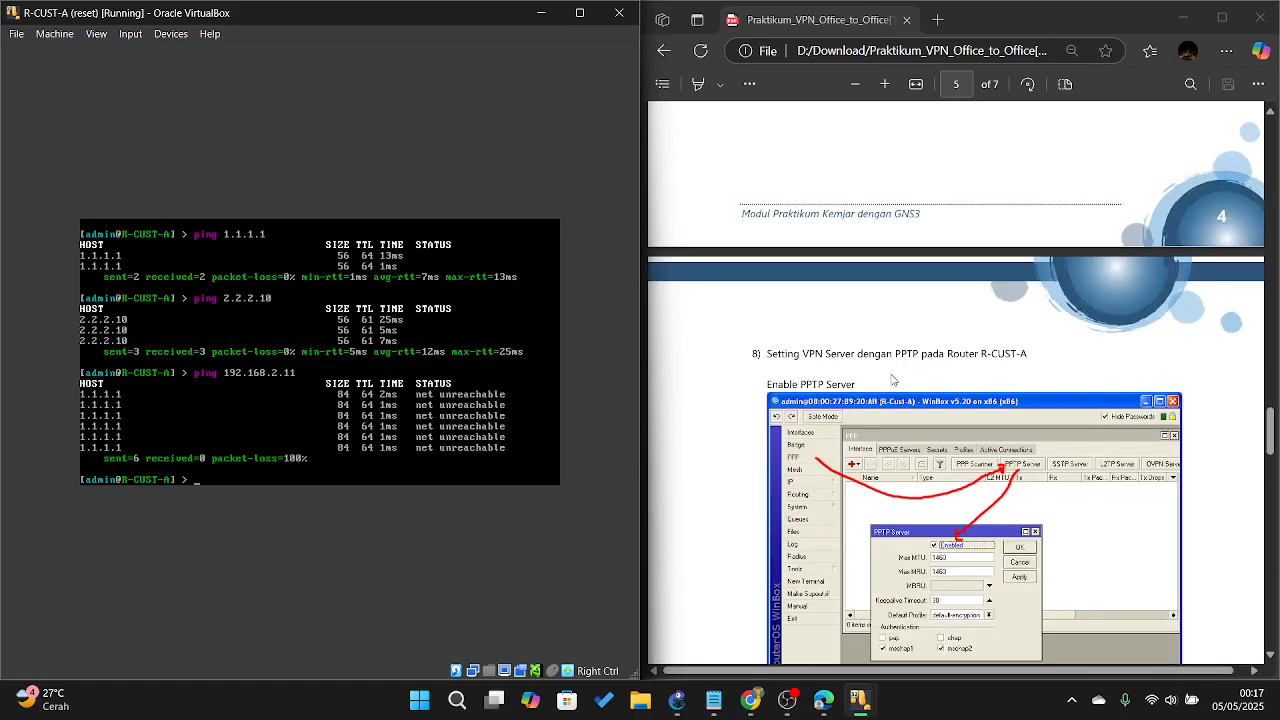
pyautogui.scroll(-3, 900, 370)
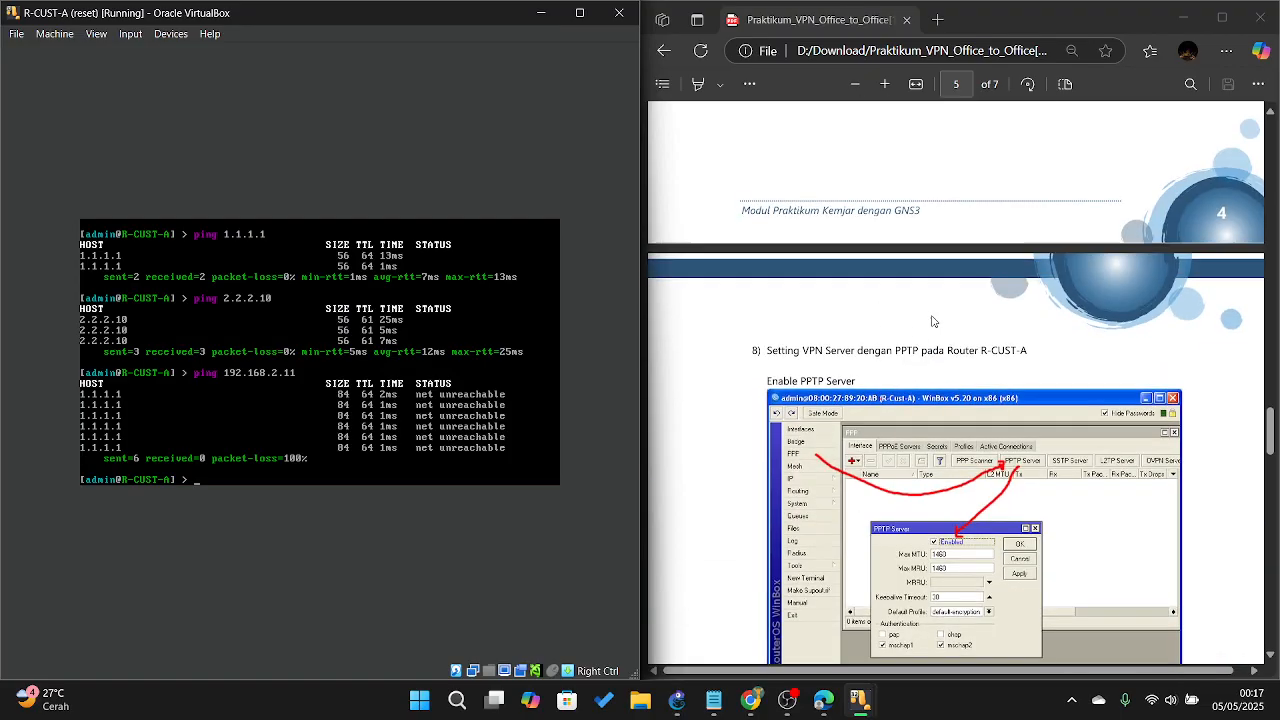
pyautogui.scroll(2, 935, 315)
pyautogui.scroll(-1, 925, 302)
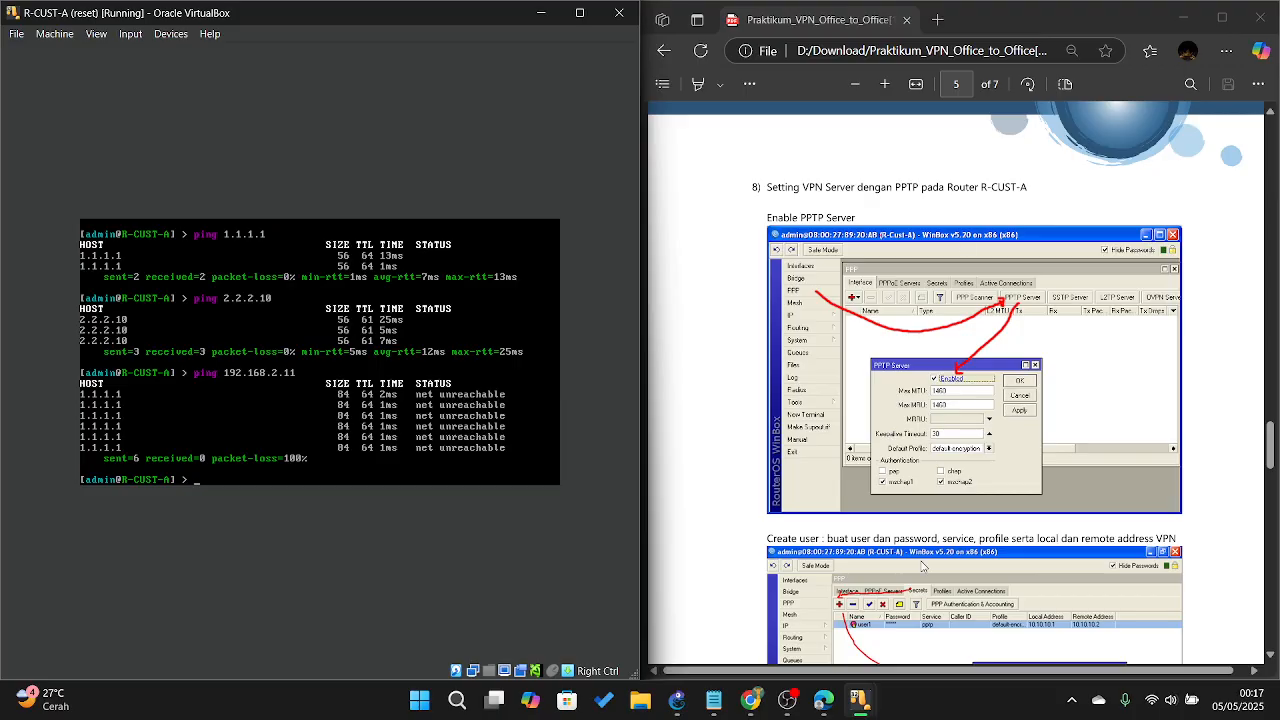
# Step: Close PC-A1's network windows and connect WinBox to R-CUST-A at 192.168.1.10
pyautogui.moveTo(862, 697)
pyautogui.click(924, 627)
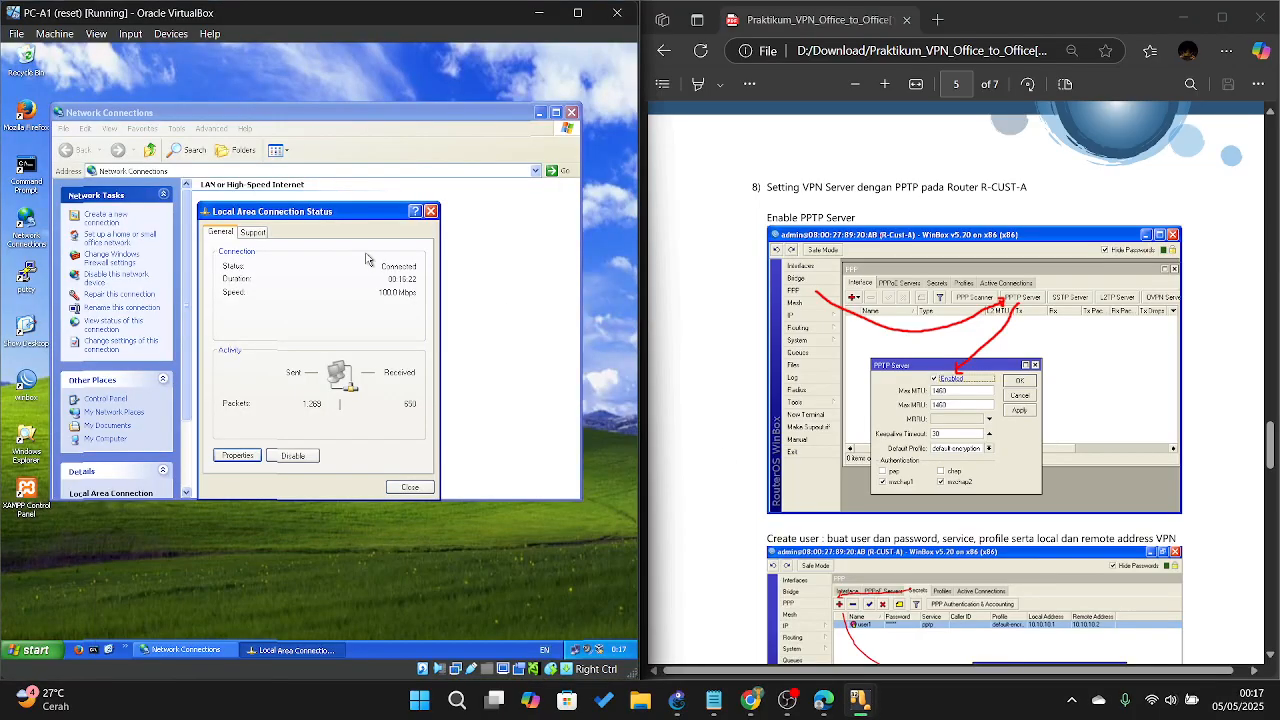
pyautogui.click(431, 211)
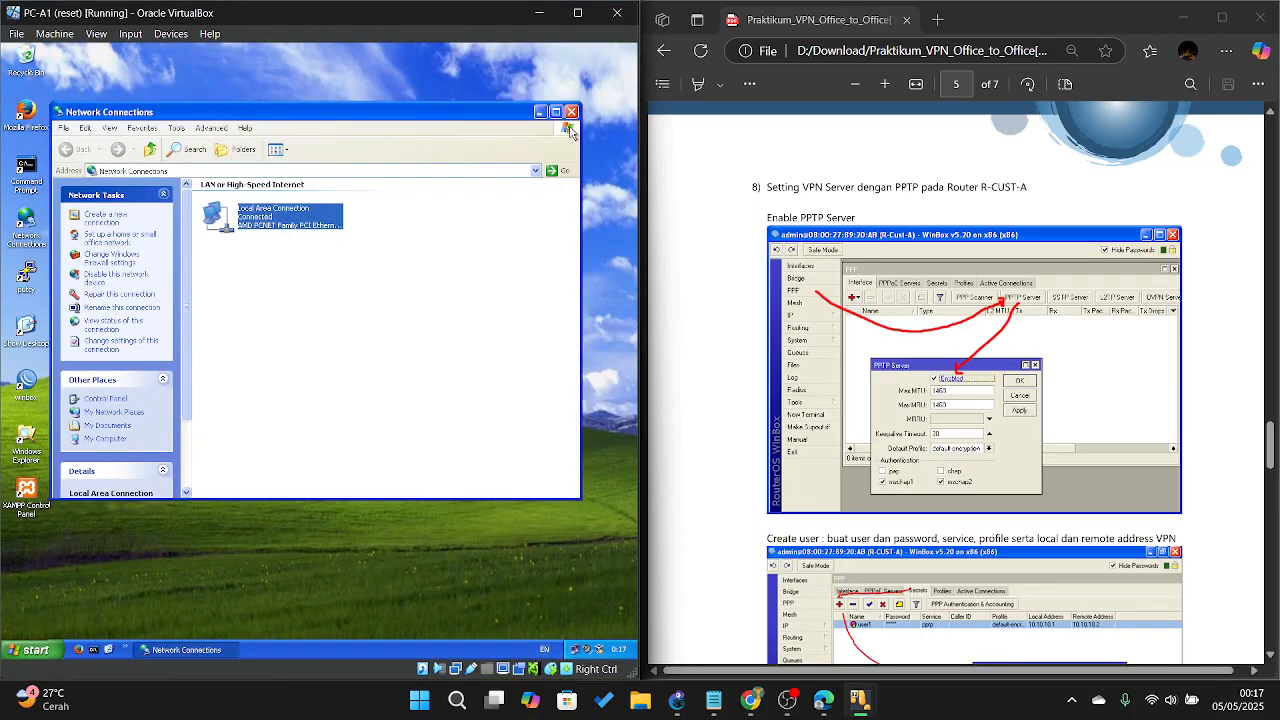
pyautogui.click(571, 112)
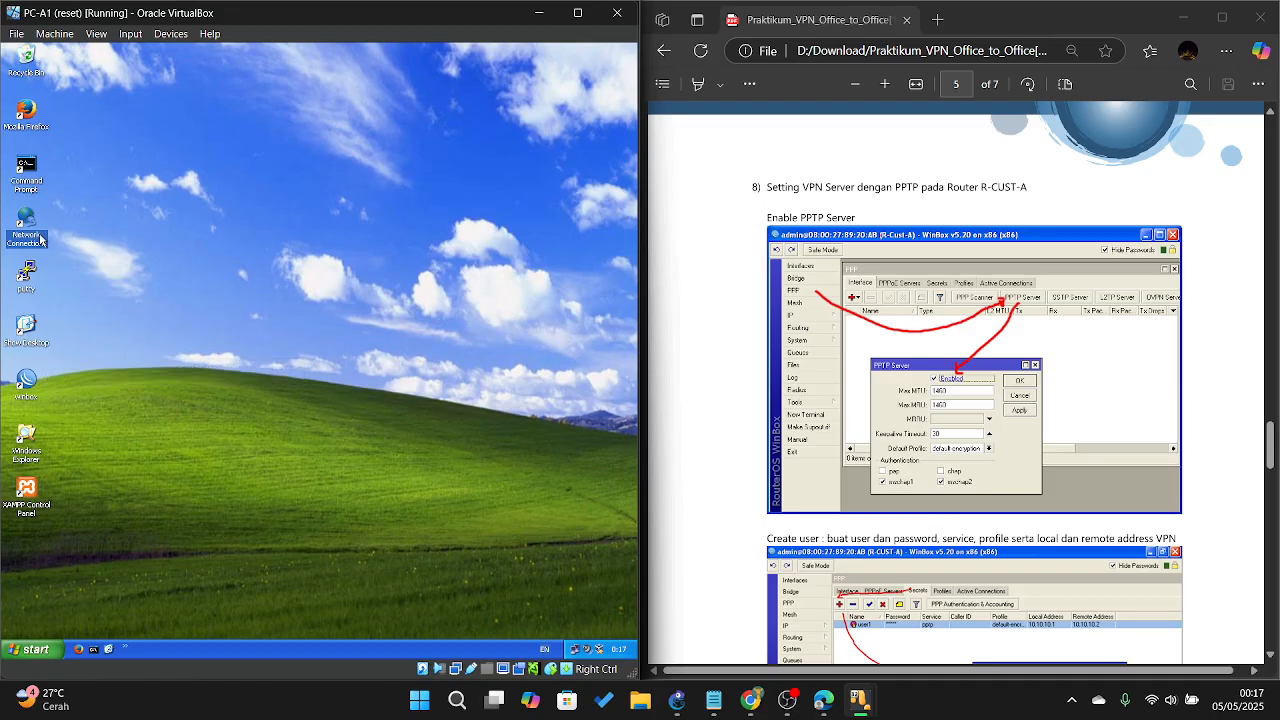
pyautogui.click(29, 384)
pyautogui.doubleClick(29, 384)
pyautogui.click(287, 141)
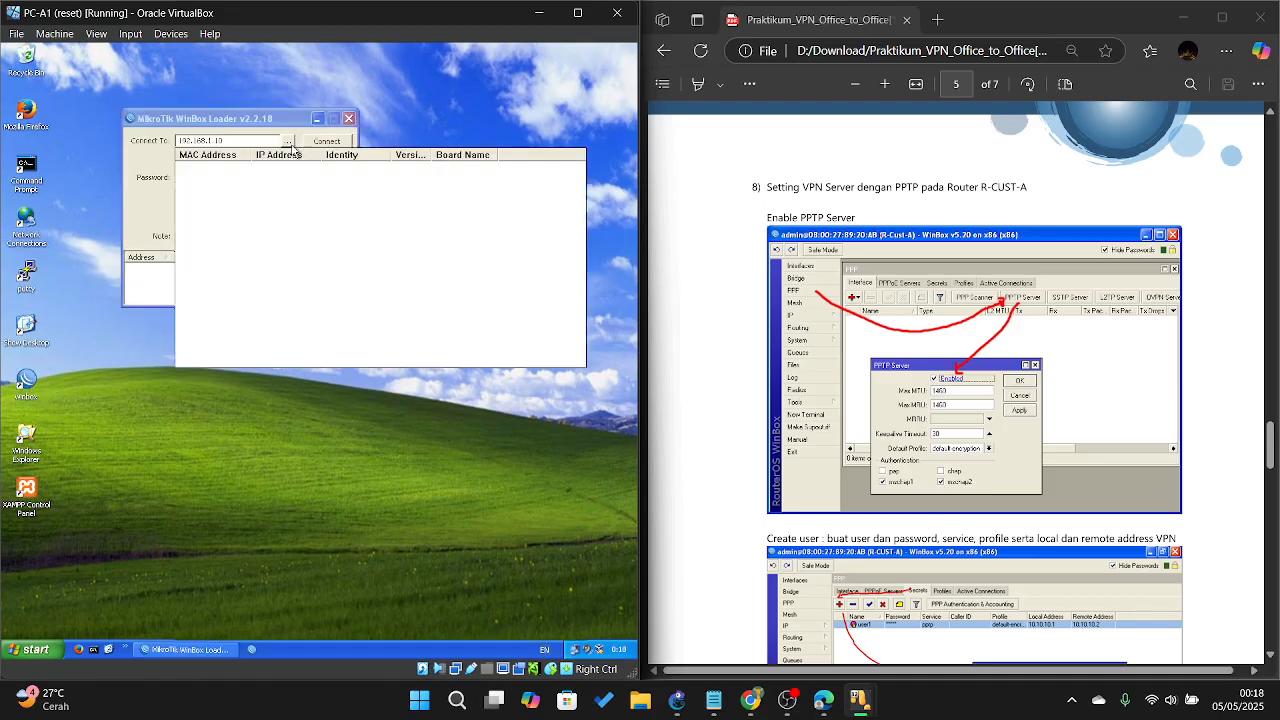
pyautogui.click(262, 168)
pyautogui.click(328, 142)
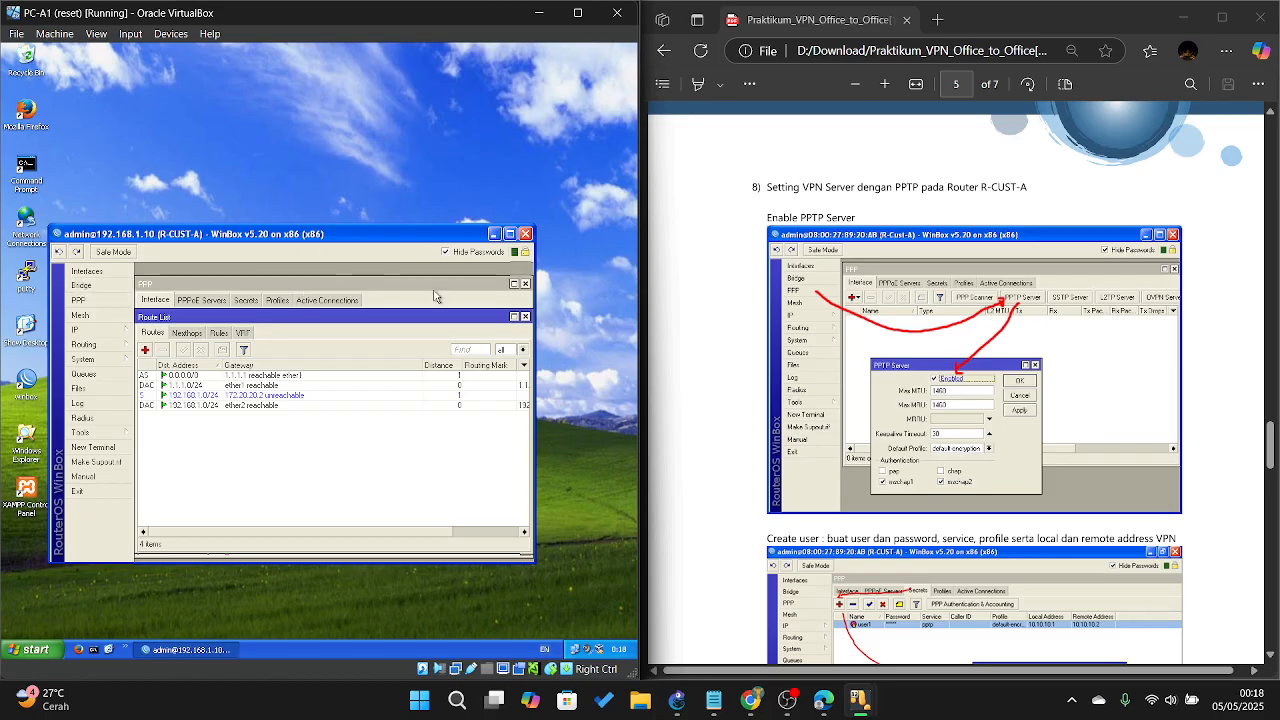
# Step: Enable the PPTP server on R-CUST-A and apply the setting
pyautogui.click(88, 300)
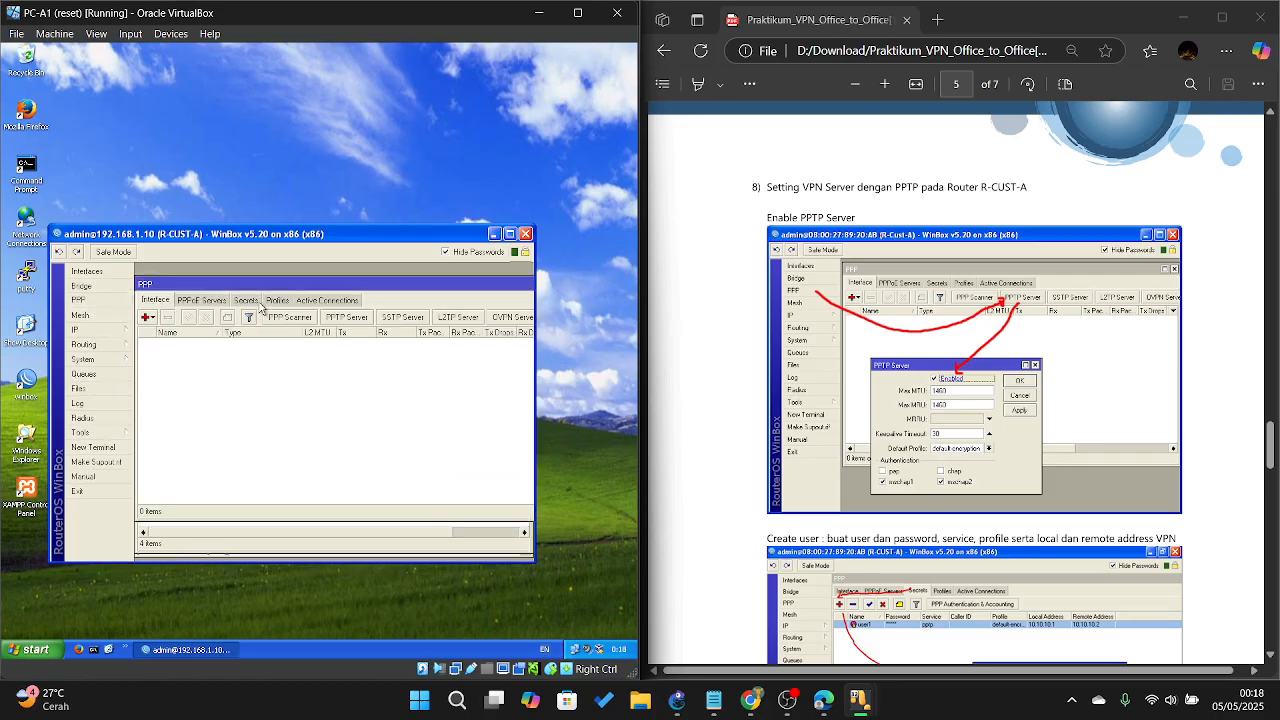
pyautogui.click(346, 317)
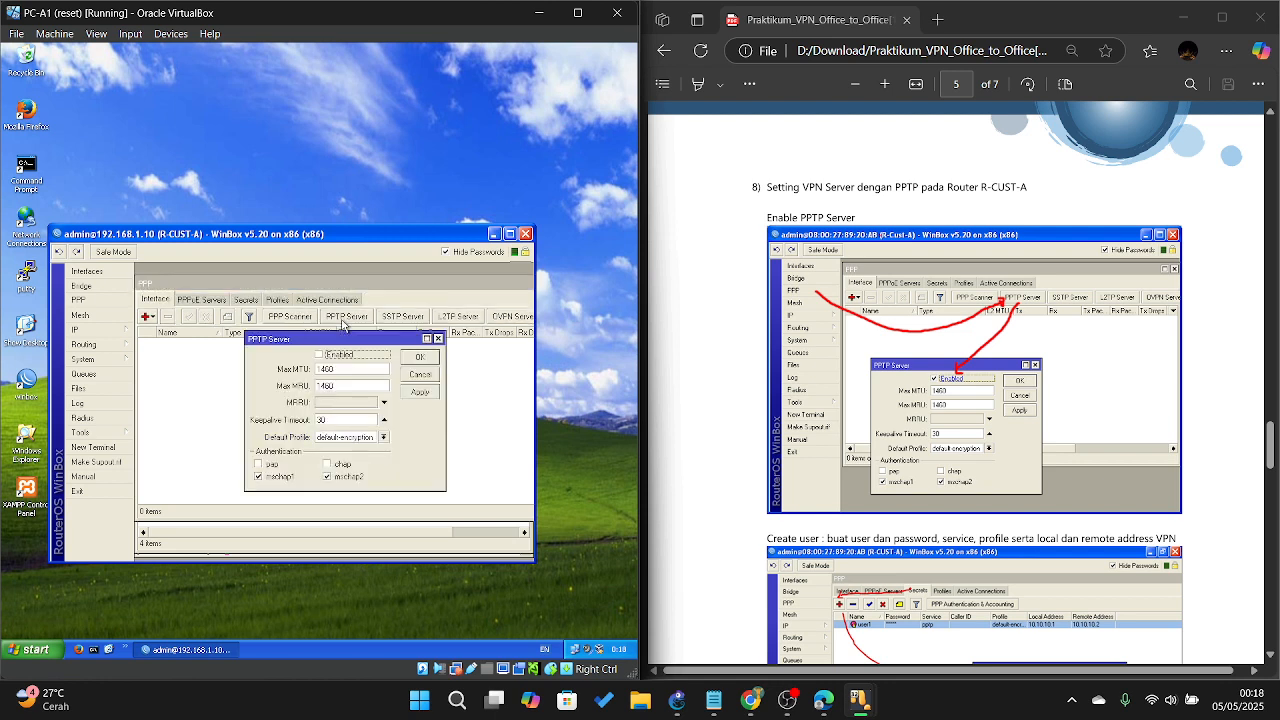
pyautogui.click(319, 355)
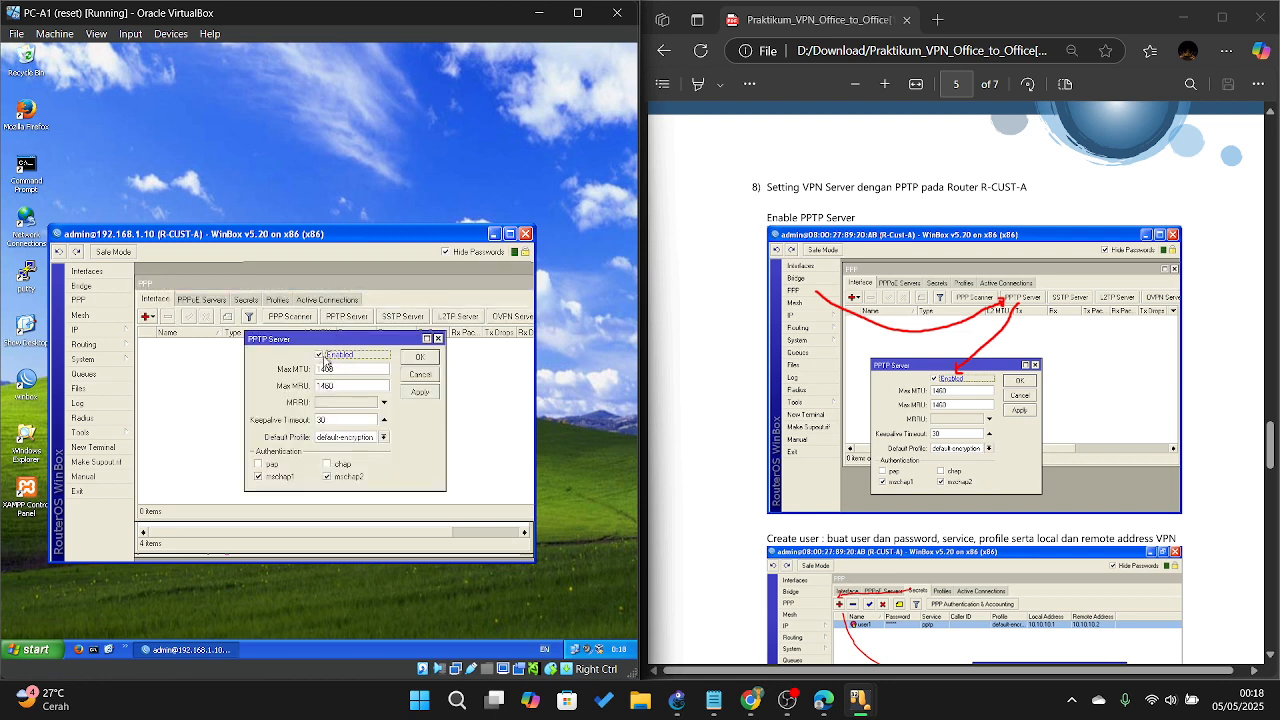
pyautogui.click(418, 393)
pyautogui.click(420, 357)
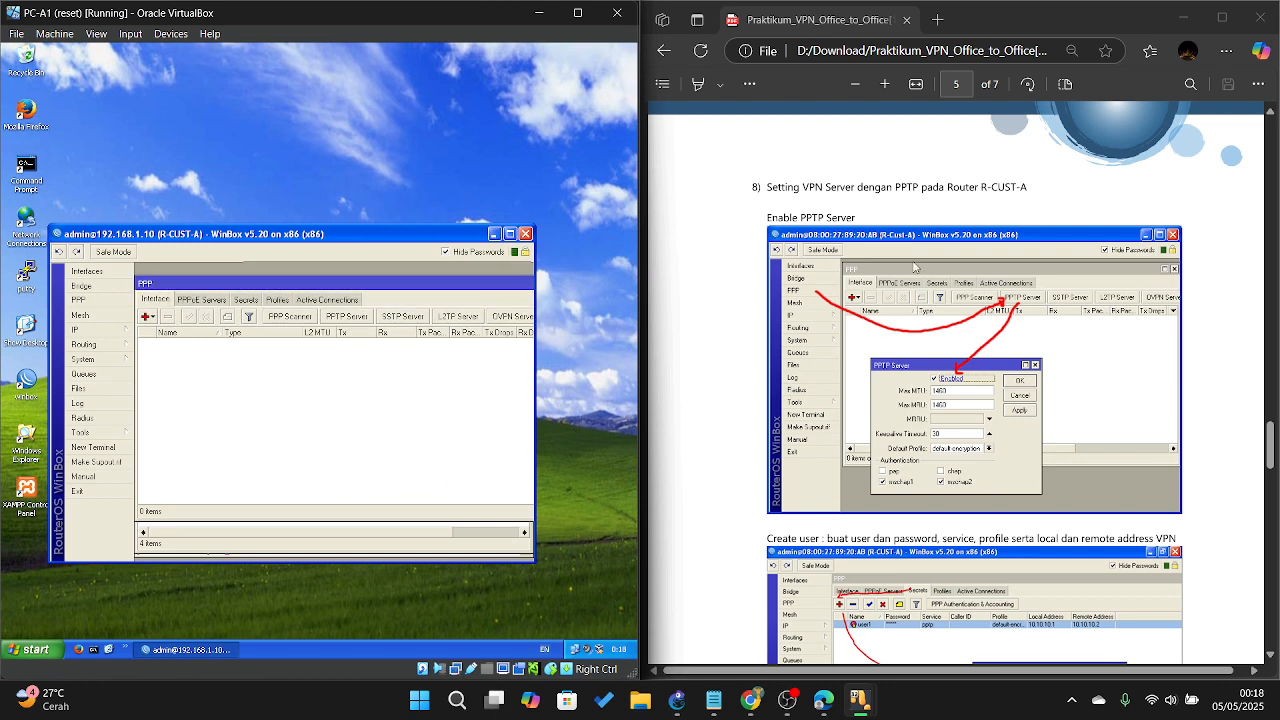
# Step: Start a blank new PPP secret from the Secrets list
pyautogui.scroll(-3, 935, 258)
pyautogui.scroll(-3, 935, 258)
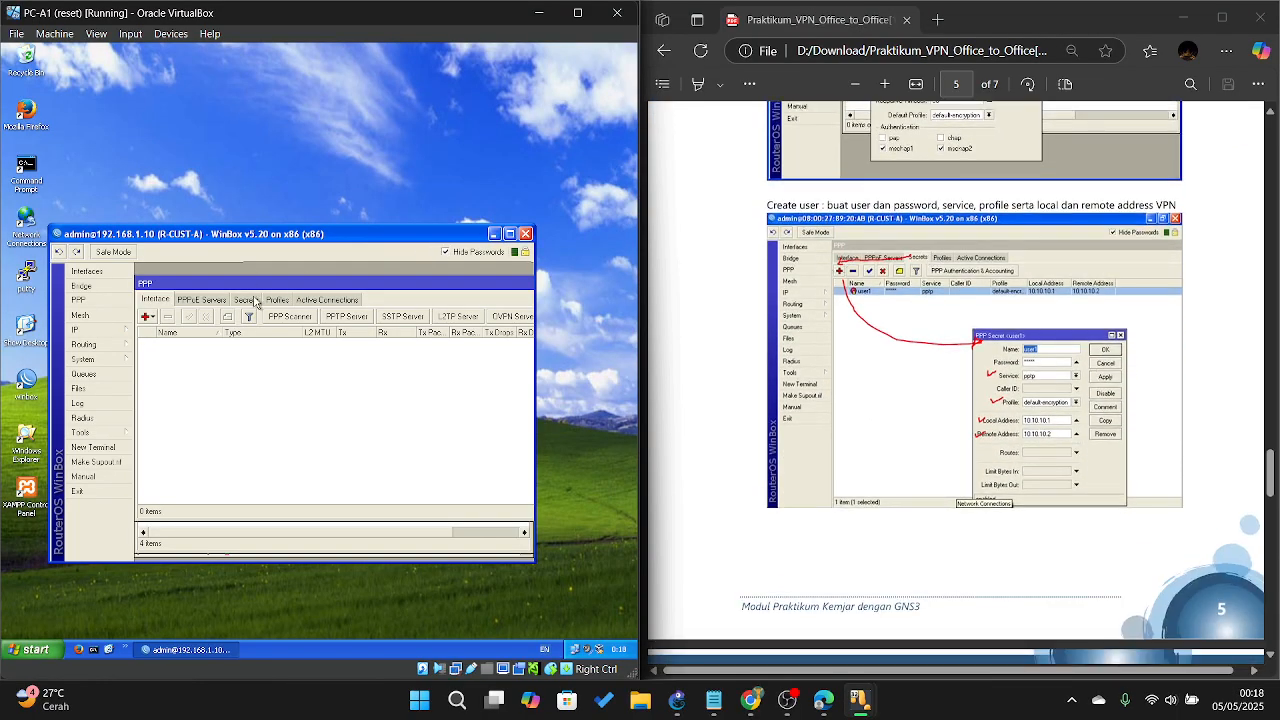
pyautogui.click(250, 300)
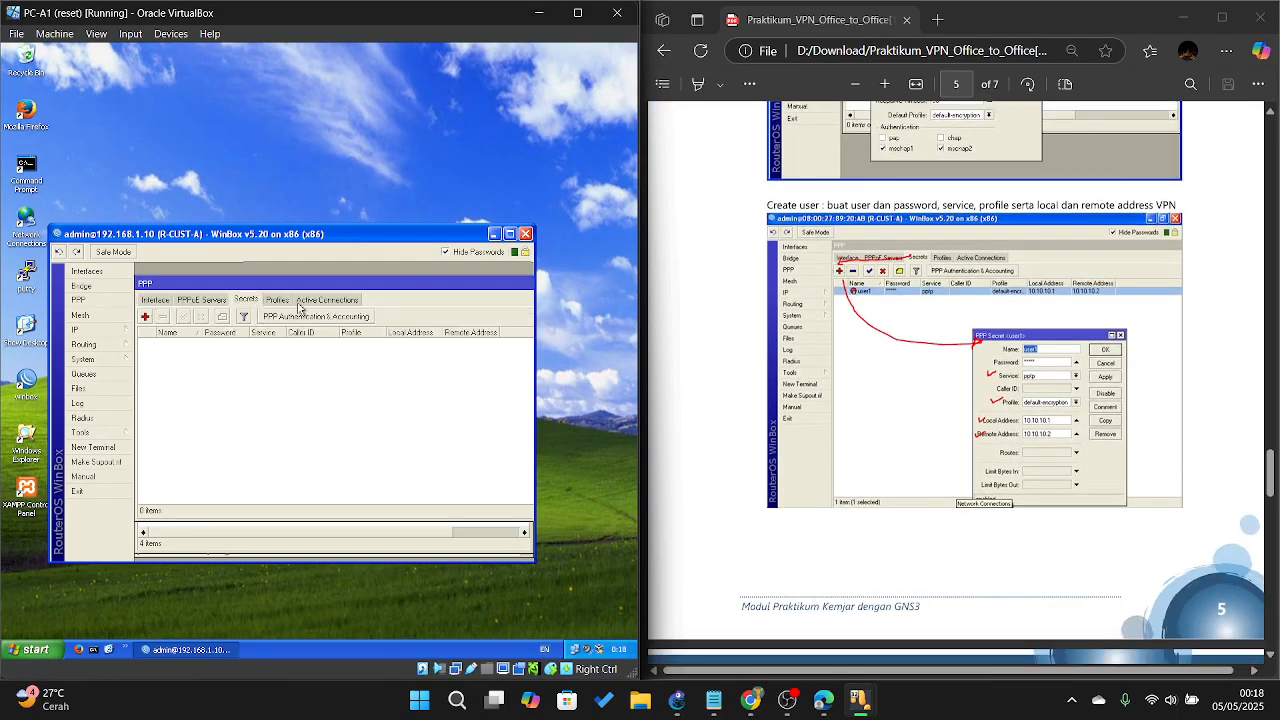
pyautogui.click(145, 317)
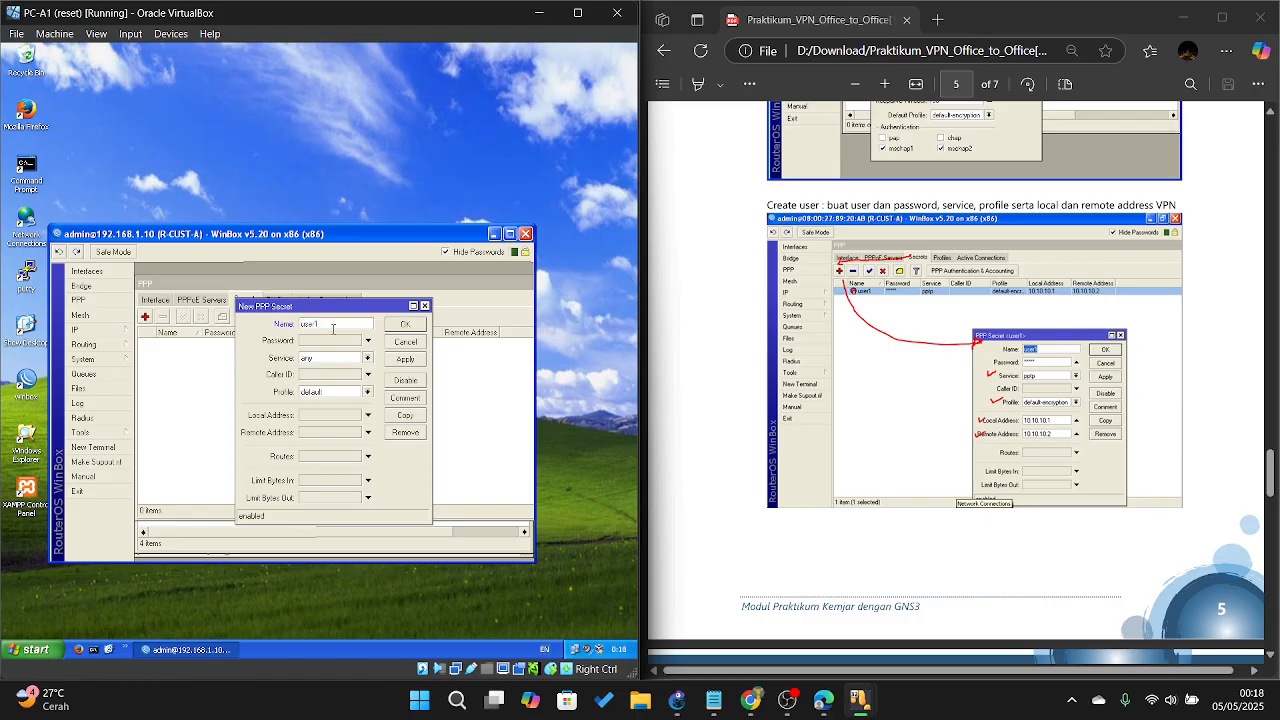
# Step: Enter the VPN user name and password, with service pptp and profile default-encryption
pyautogui.write('user1')
pyautogui.click(322, 343)
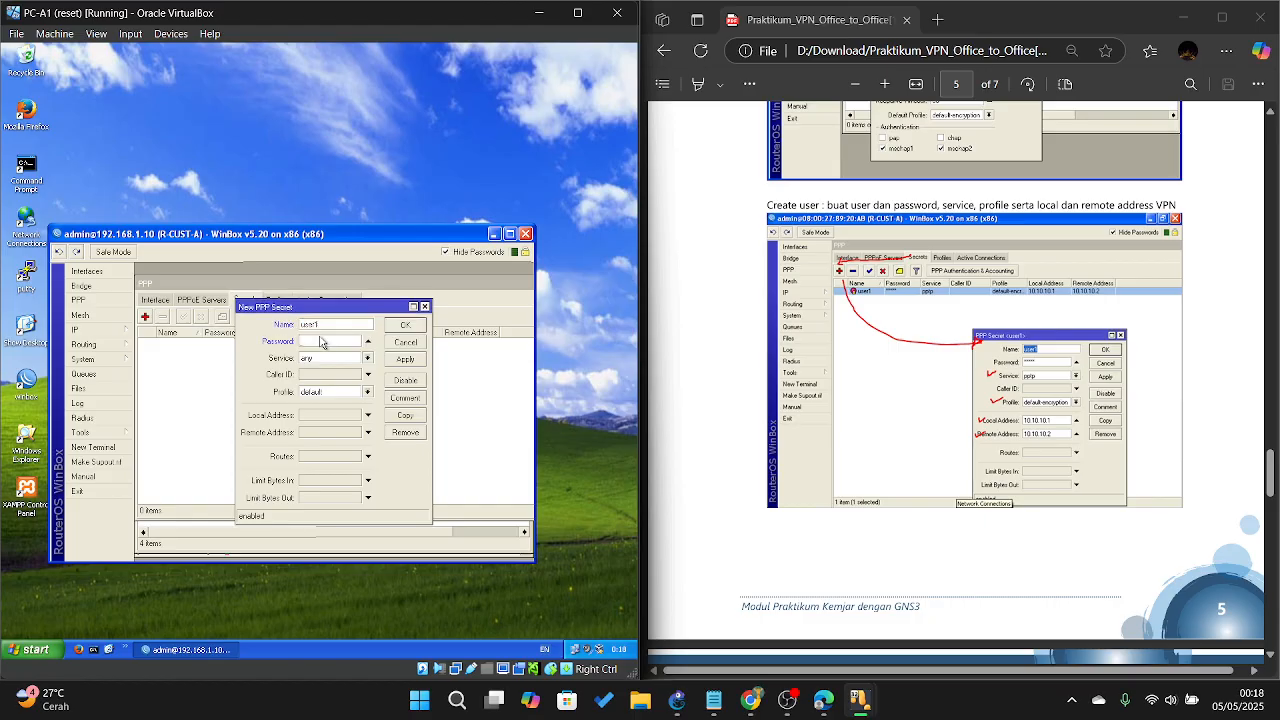
pyautogui.write('1')
pyautogui.click(320, 359)
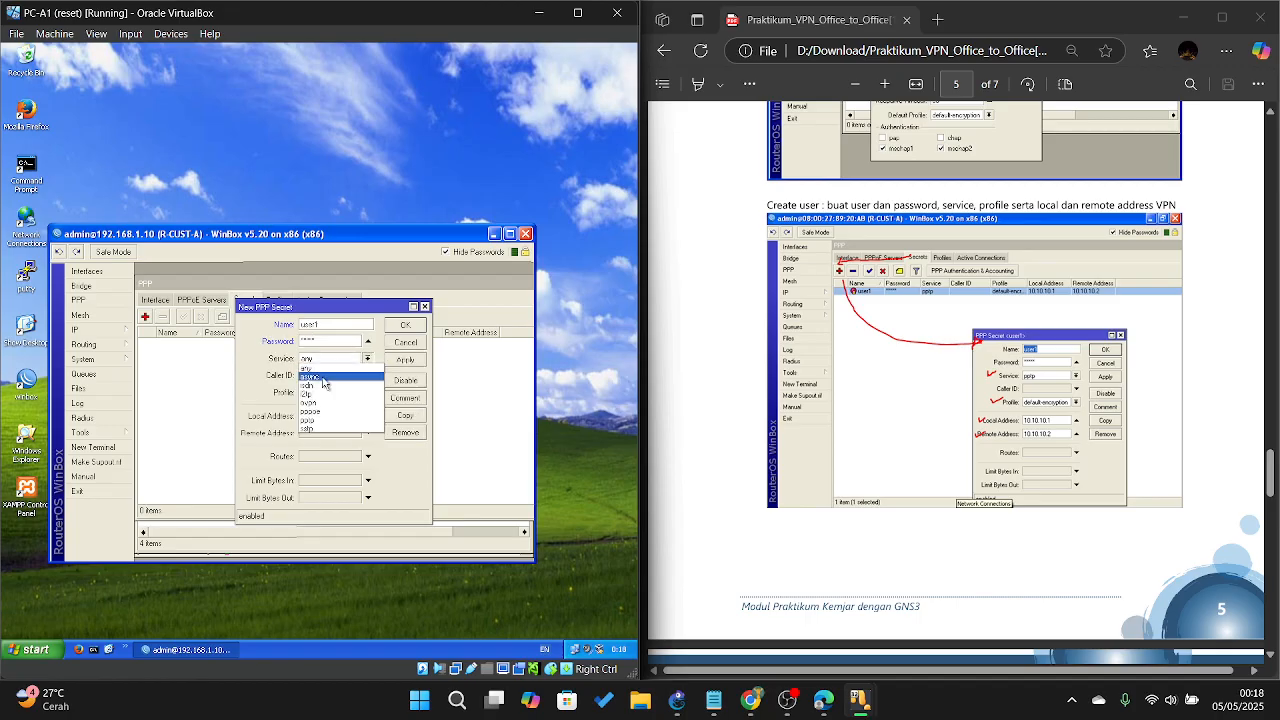
pyautogui.click(343, 419)
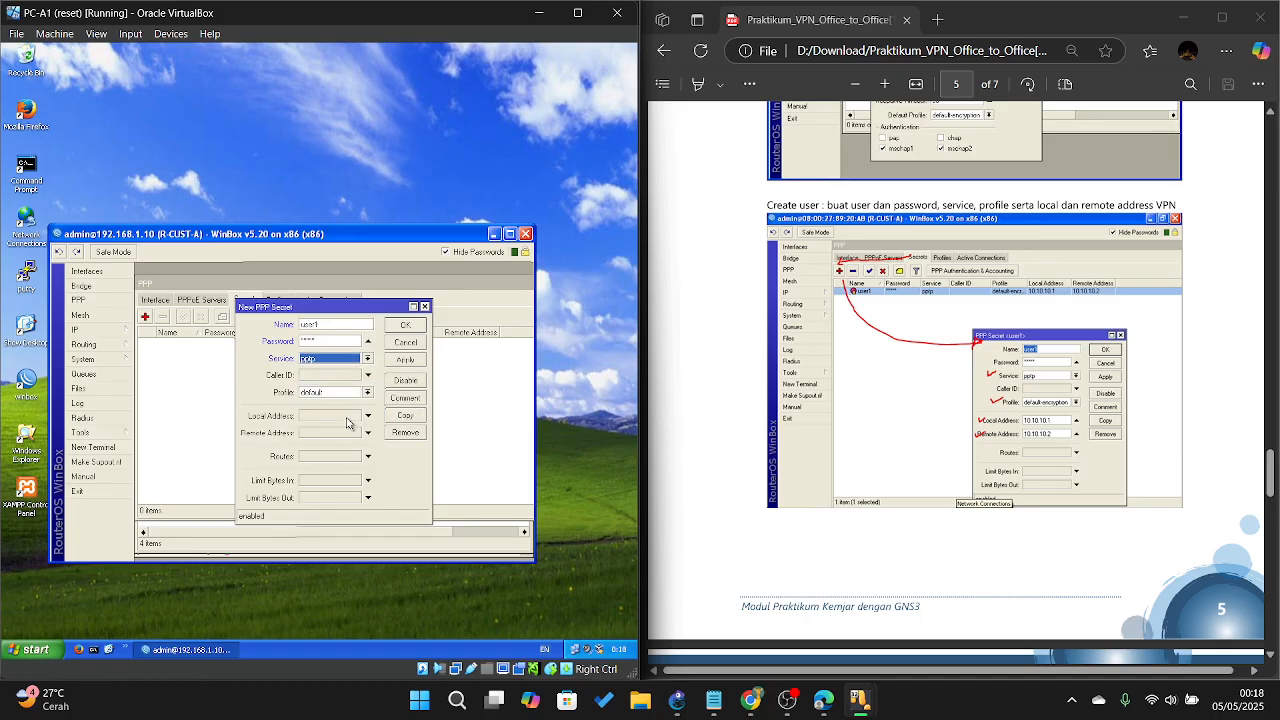
pyautogui.click(322, 392)
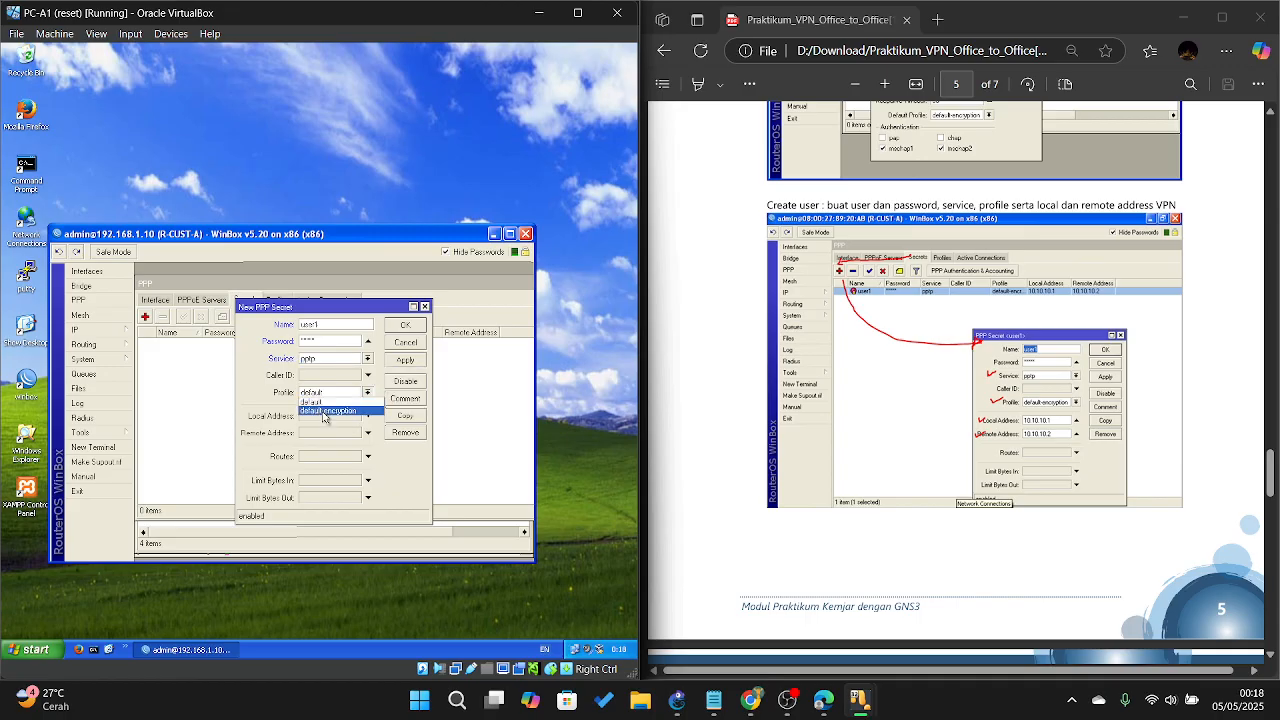
pyautogui.click(334, 411)
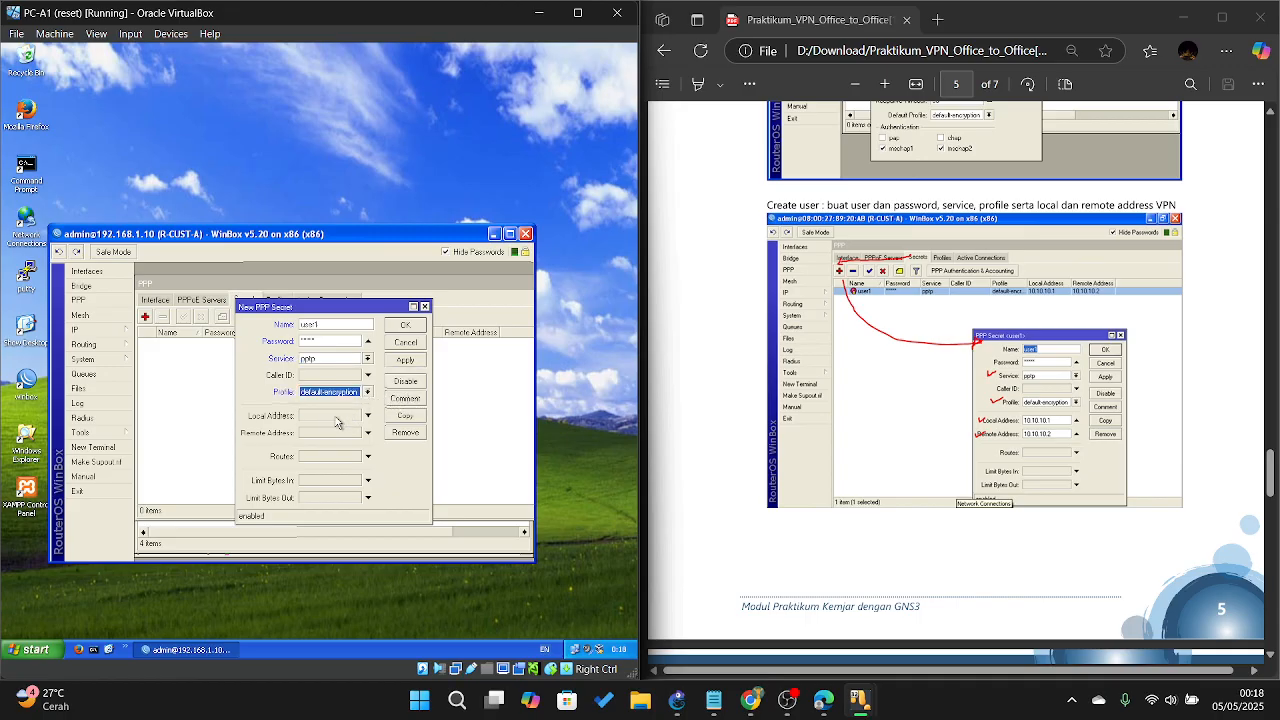
# Step: Give the secret local address 10.10.10.1 and remote address 10.10.10.2, then save it
pyautogui.click(335, 418)
pyautogui.write('10.10.1')
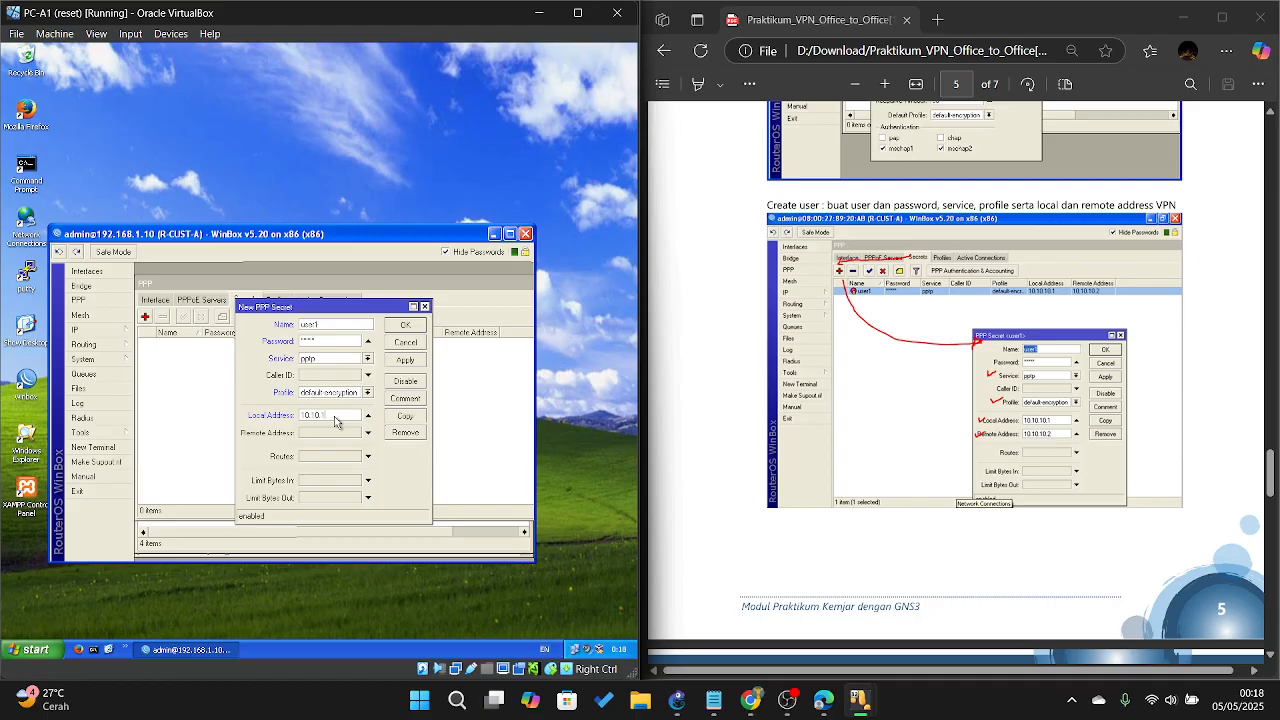
pyautogui.write('0.1')
pyautogui.click(350, 432)
pyautogui.write('1')
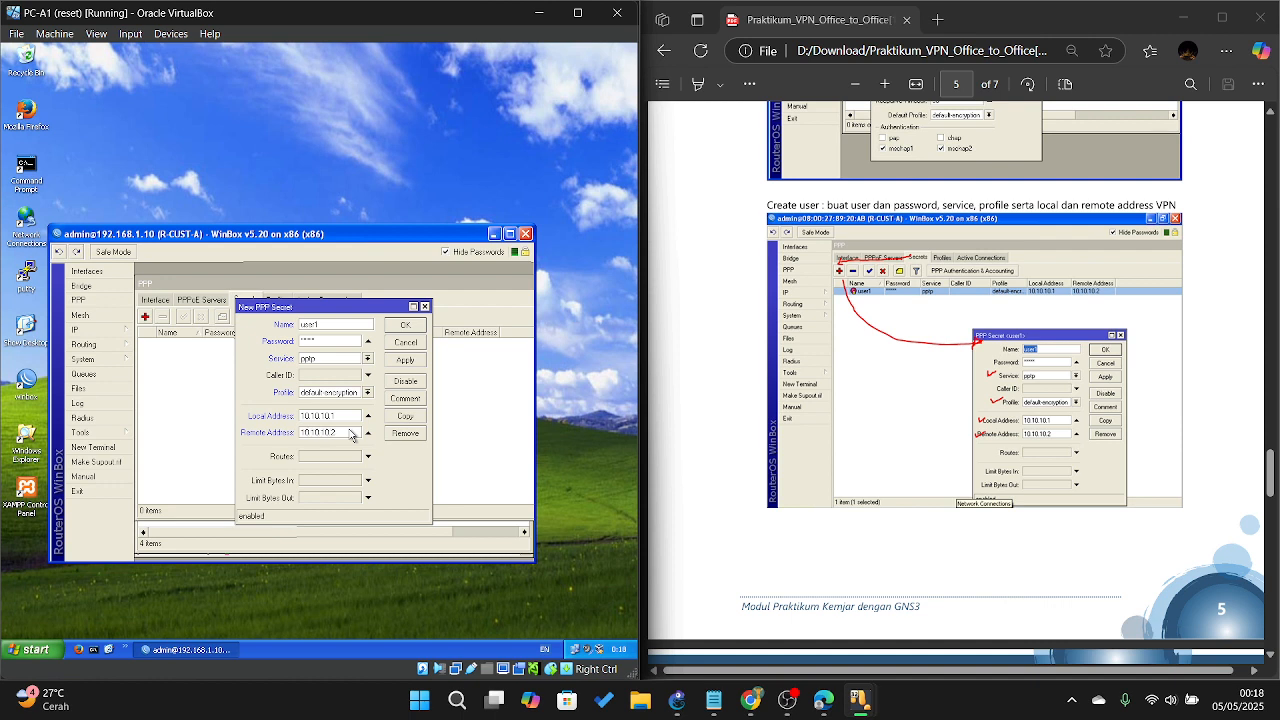
pyautogui.click(405, 359)
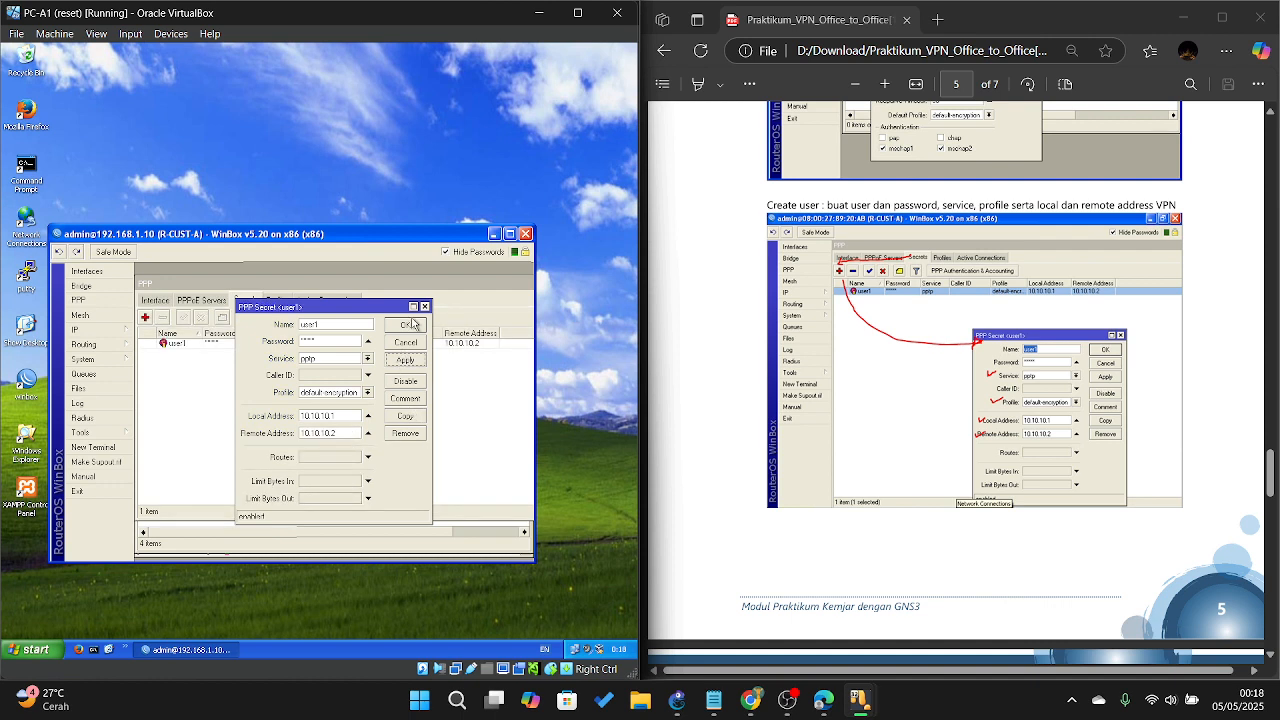
pyautogui.click(406, 324)
pyautogui.scroll(-5, 829, 289)
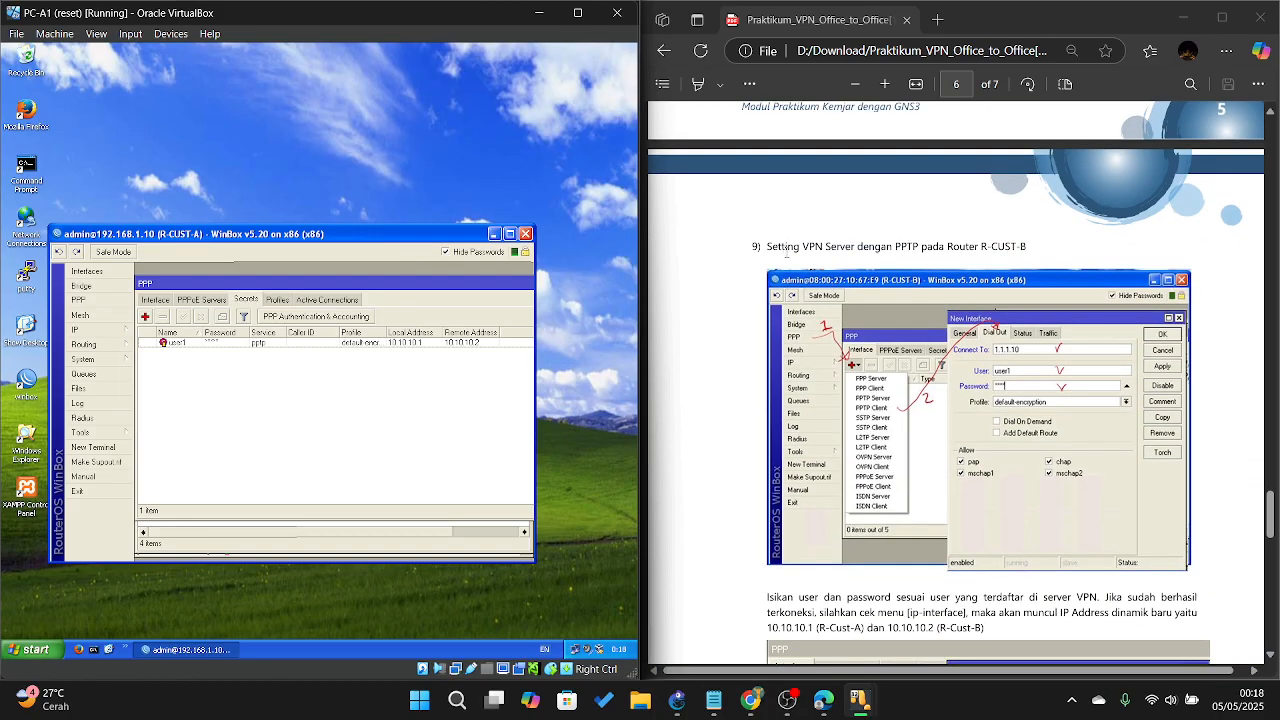
# Step: Scroll the PDF to step 9's PPTP client settings and bring PC-B1 to the front
pyautogui.scroll(2, 786, 251)
pyautogui.scroll(4, 943, 437)
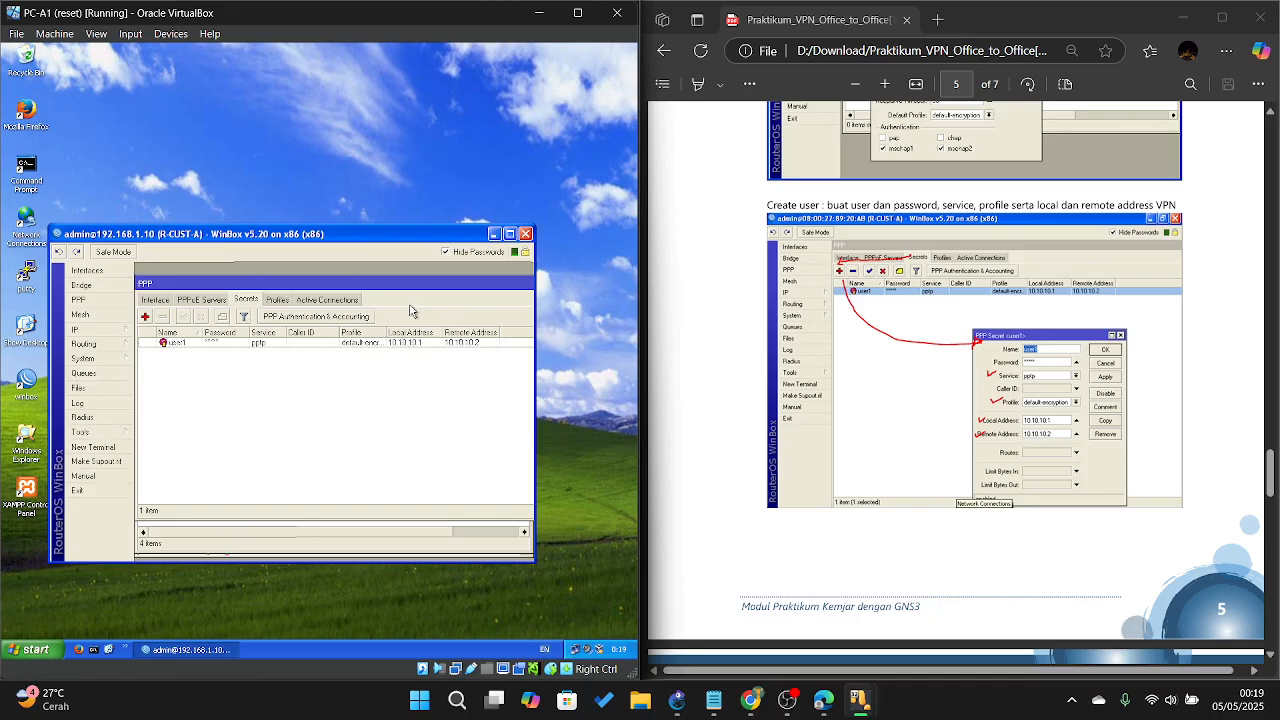
pyautogui.scroll(-5, 905, 530)
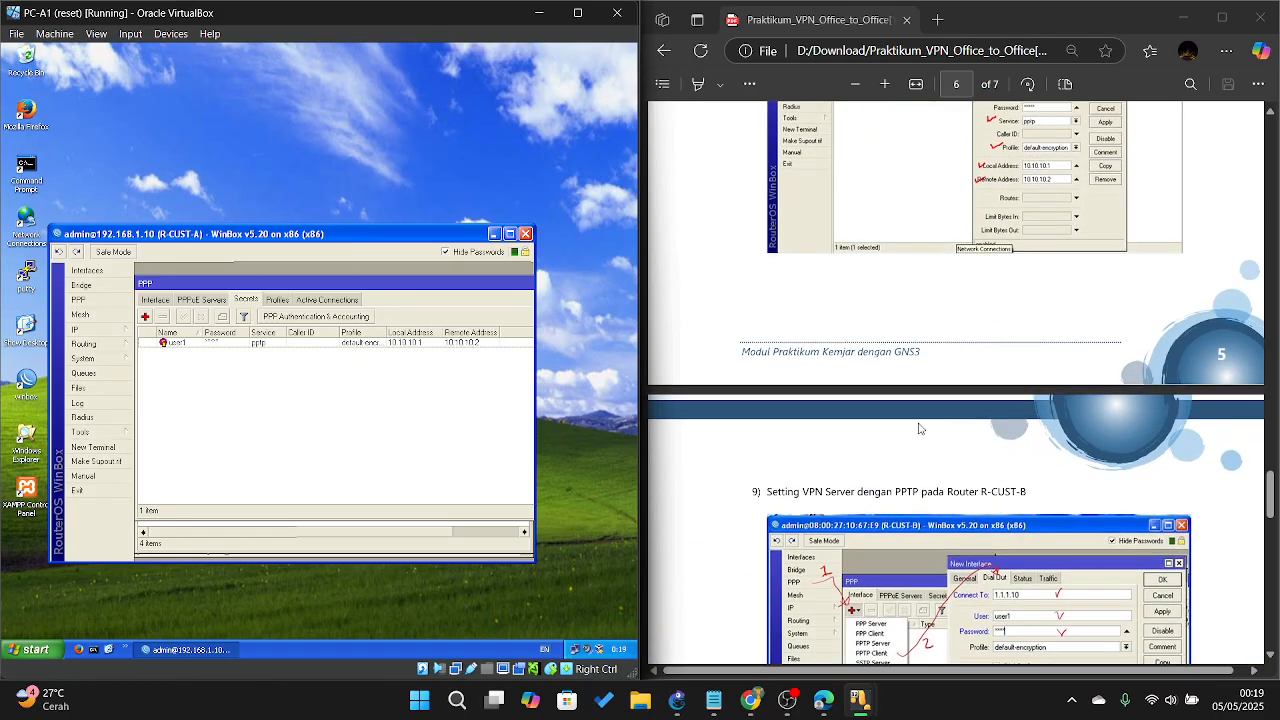
pyautogui.scroll(-3, 920, 428)
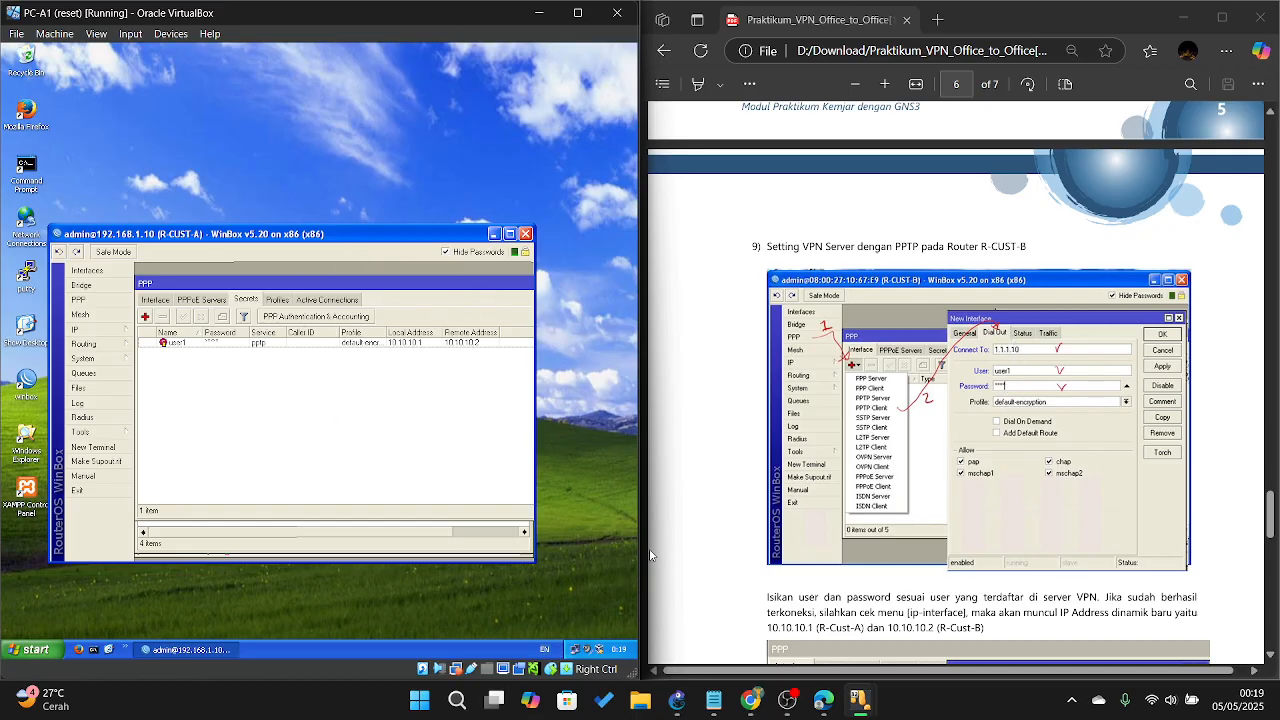
pyautogui.scroll(-1, 828, 520)
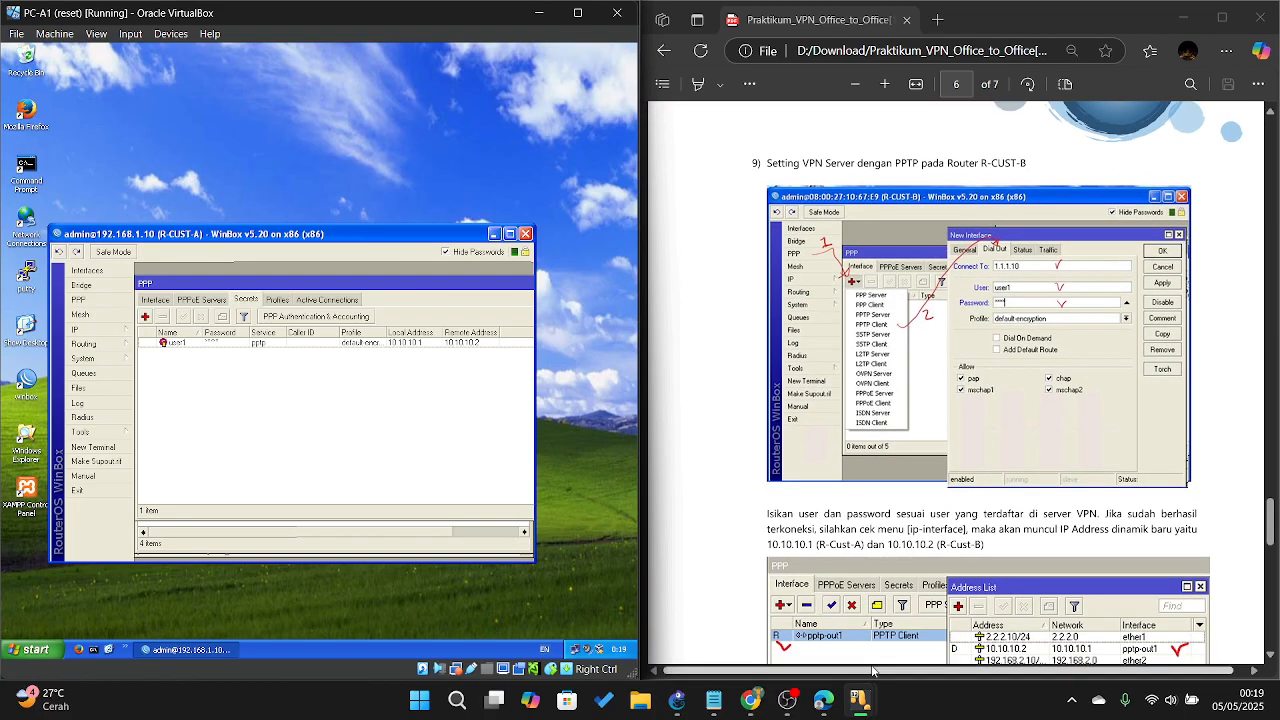
pyautogui.moveTo(876, 697)
pyautogui.click(1117, 630)
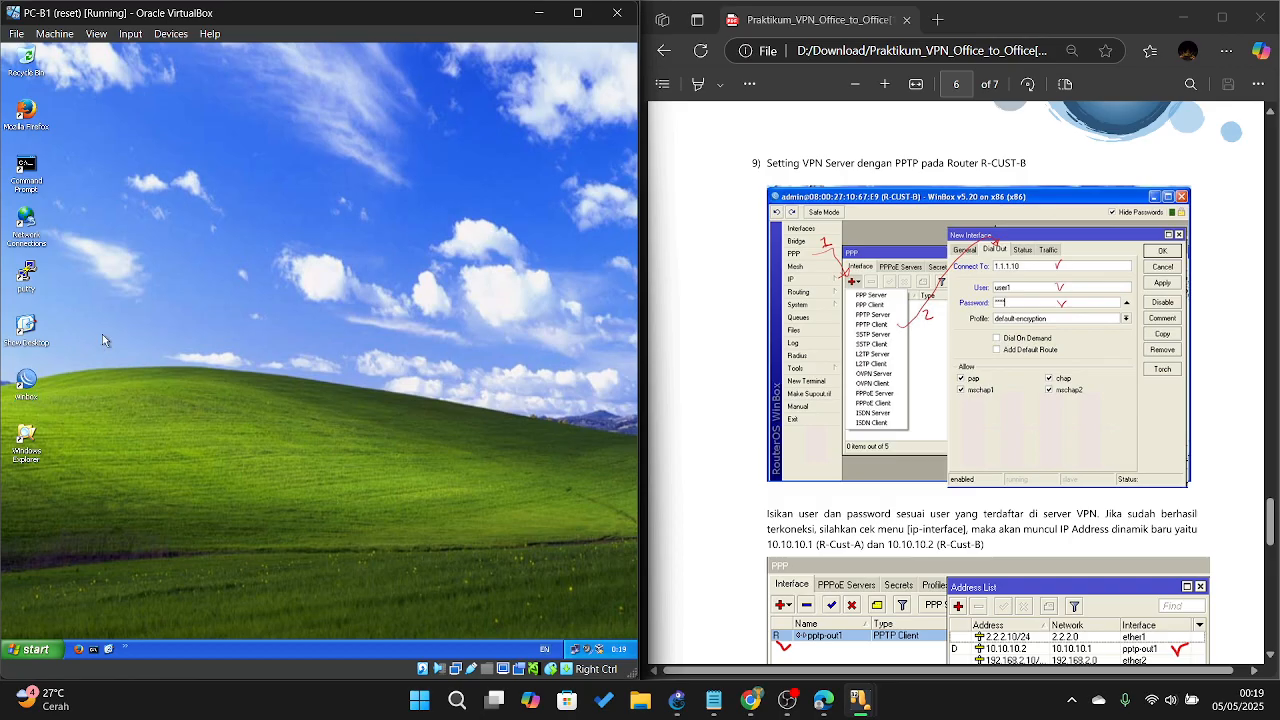
# Step: Log in to R-CUST-B at 192.168.2.10 from WinBox on PC-B1 and open its PPP interfaces
pyautogui.doubleClick(26, 380)
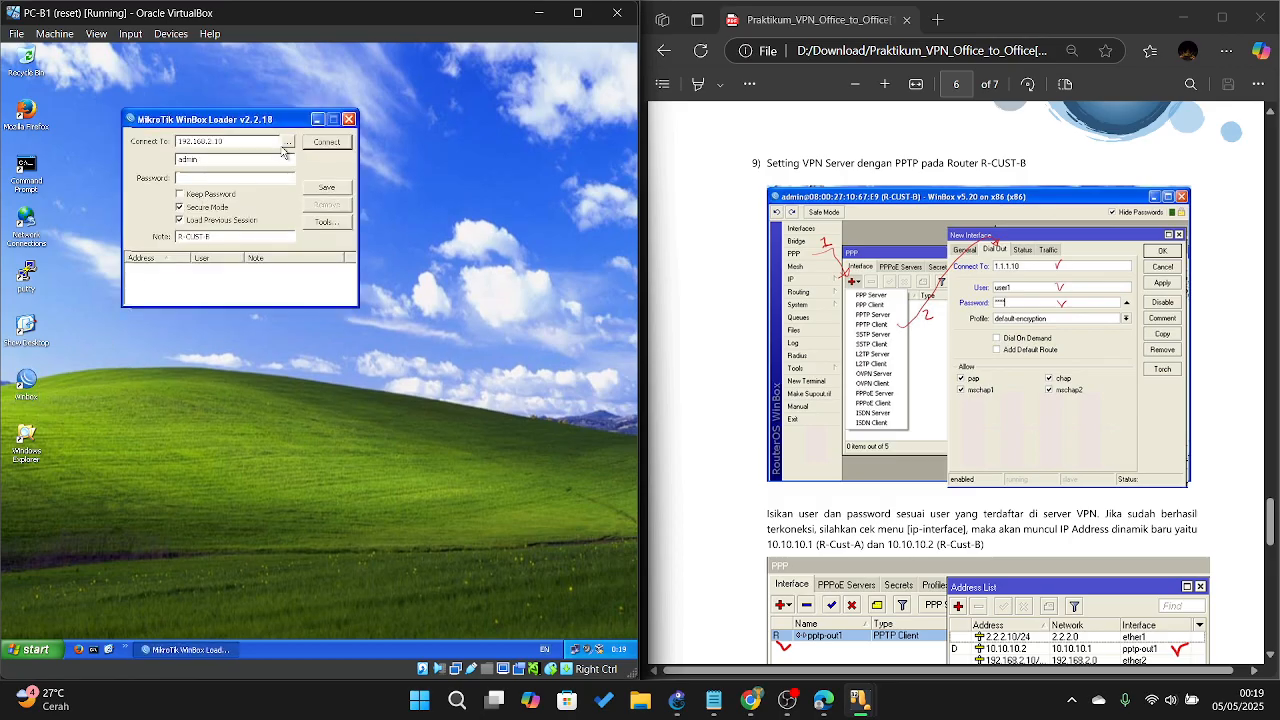
pyautogui.click(287, 143)
pyautogui.click(269, 172)
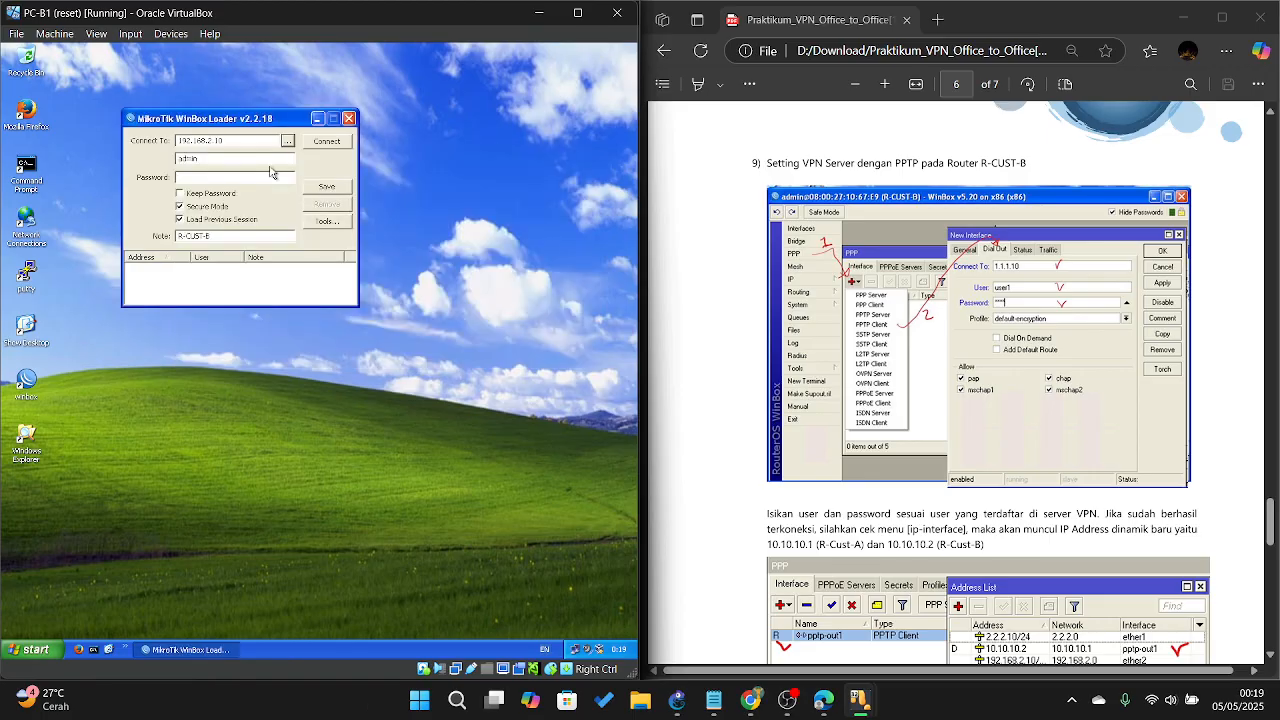
pyautogui.click(326, 141)
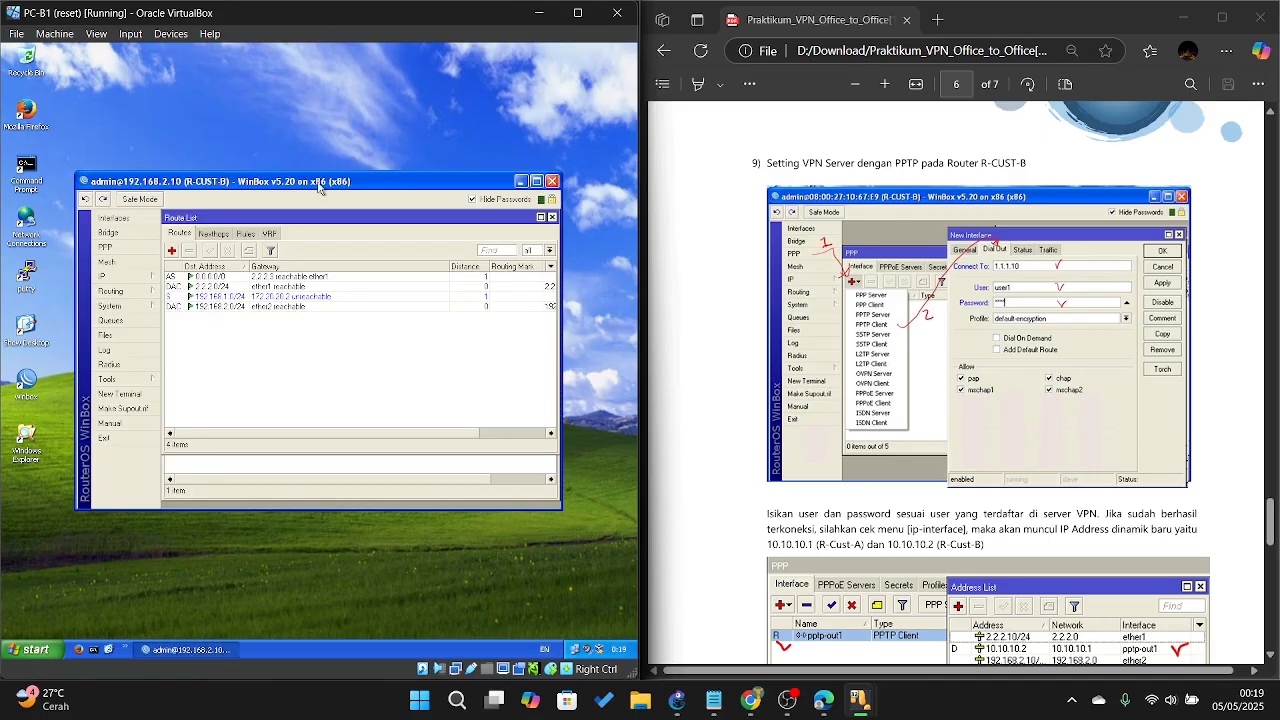
pyautogui.click(105, 247)
pyautogui.click(173, 279)
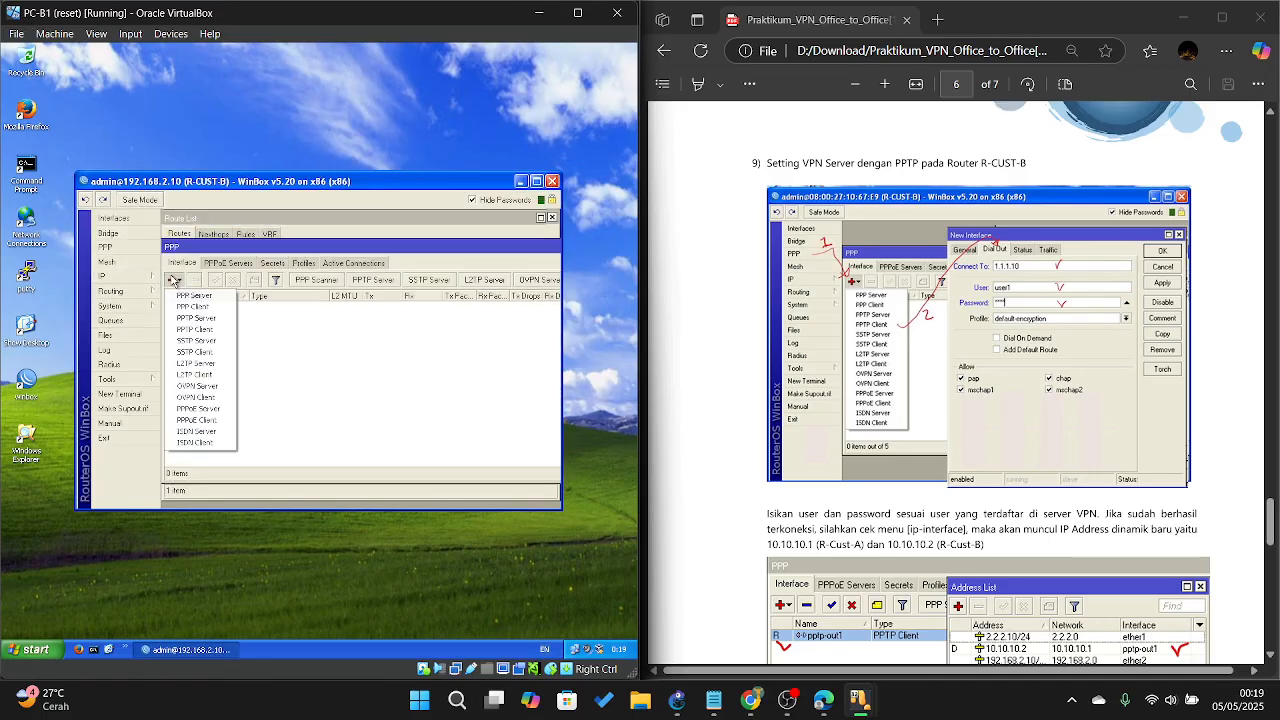
# Step: Add PPTP client pptp-out1 connecting to 1.1.1.10 with the VPN user name and password
pyautogui.click(221, 331)
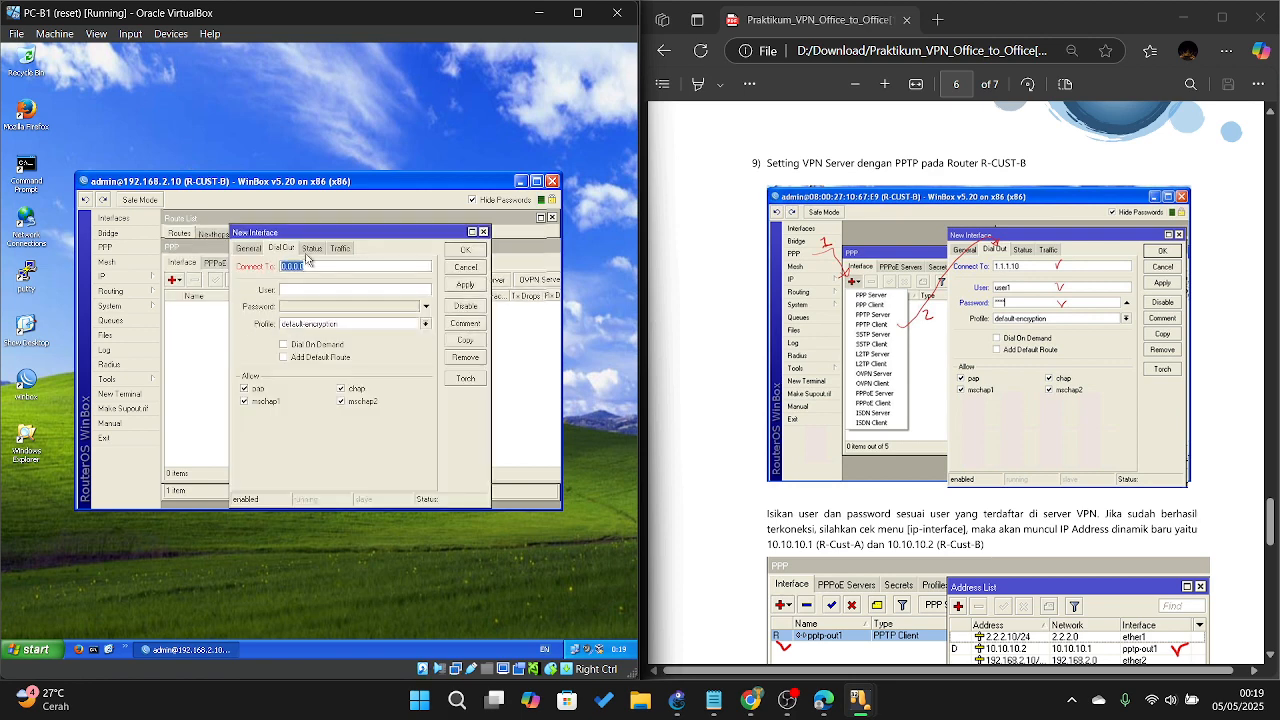
pyautogui.write('1.1.1')
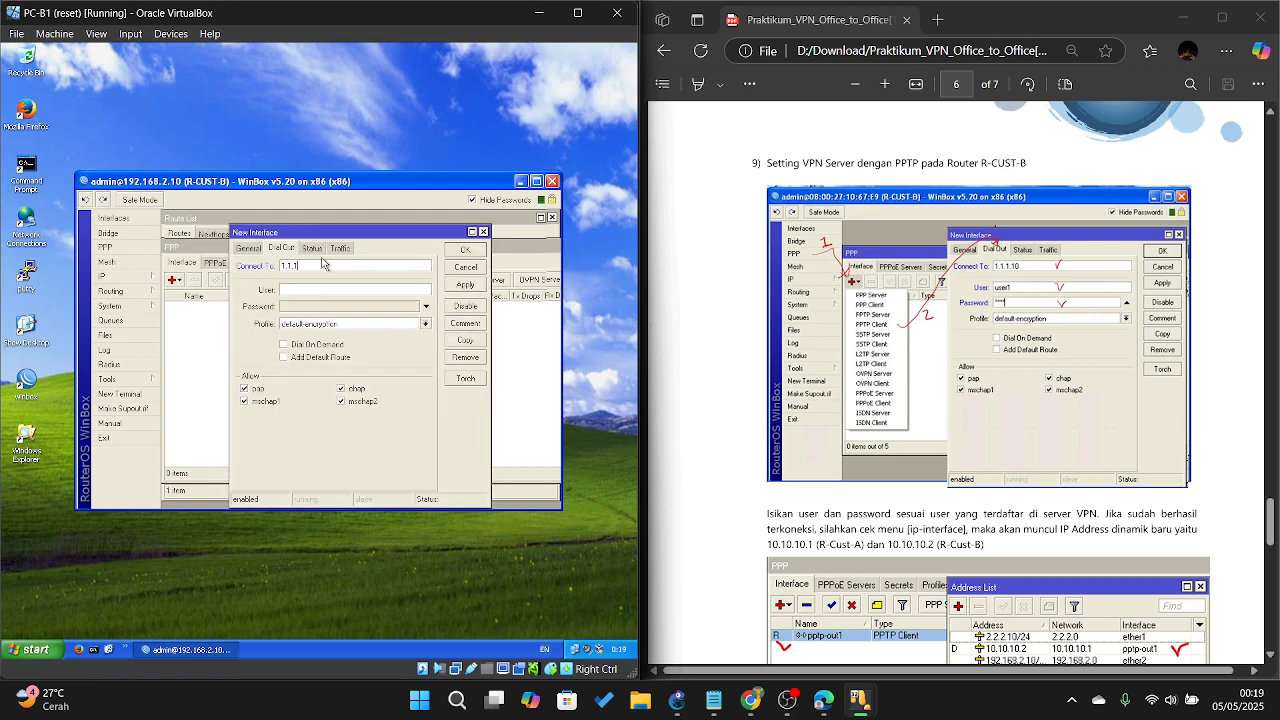
pyautogui.write('.10')
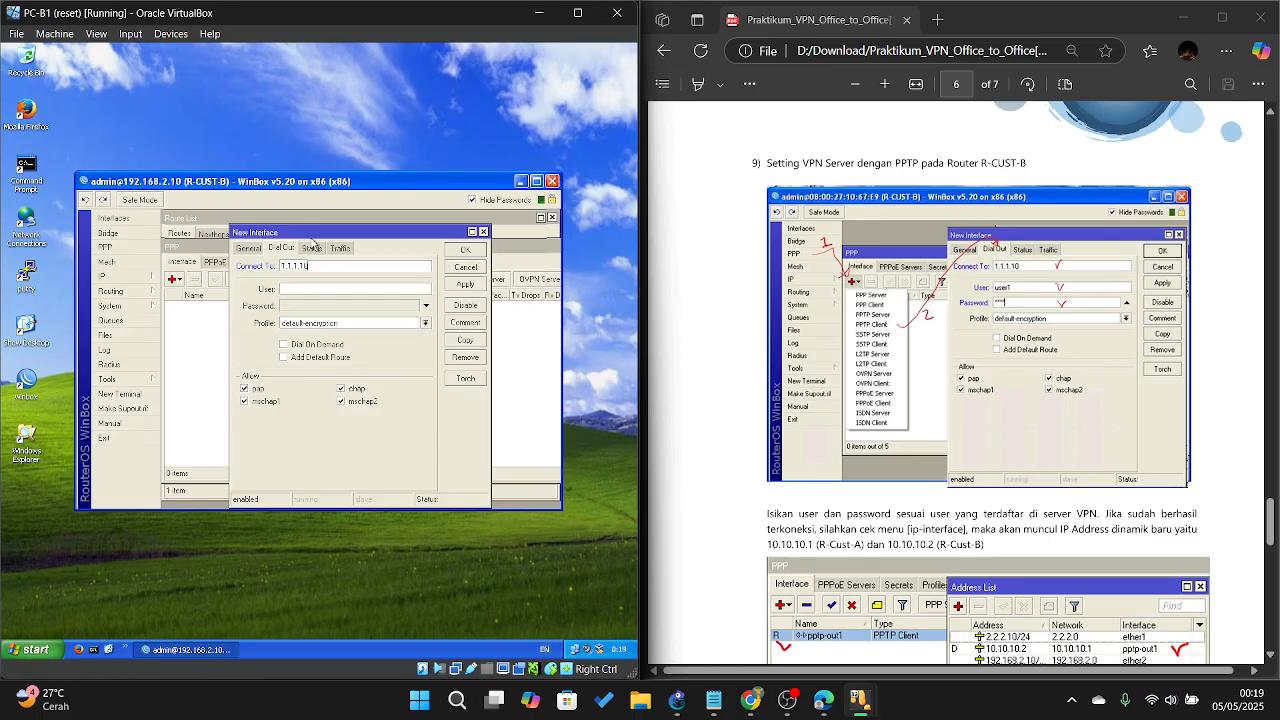
pyautogui.click(342, 287)
pyautogui.write('user1')
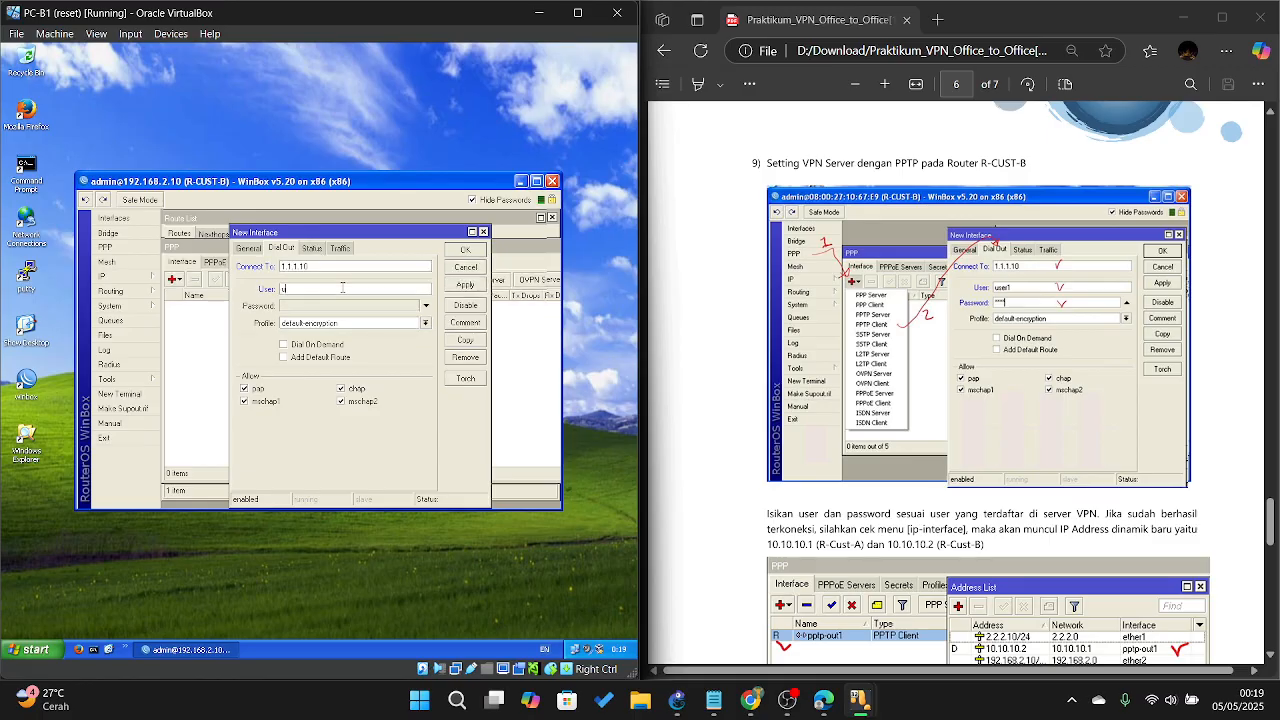
pyautogui.click(333, 307)
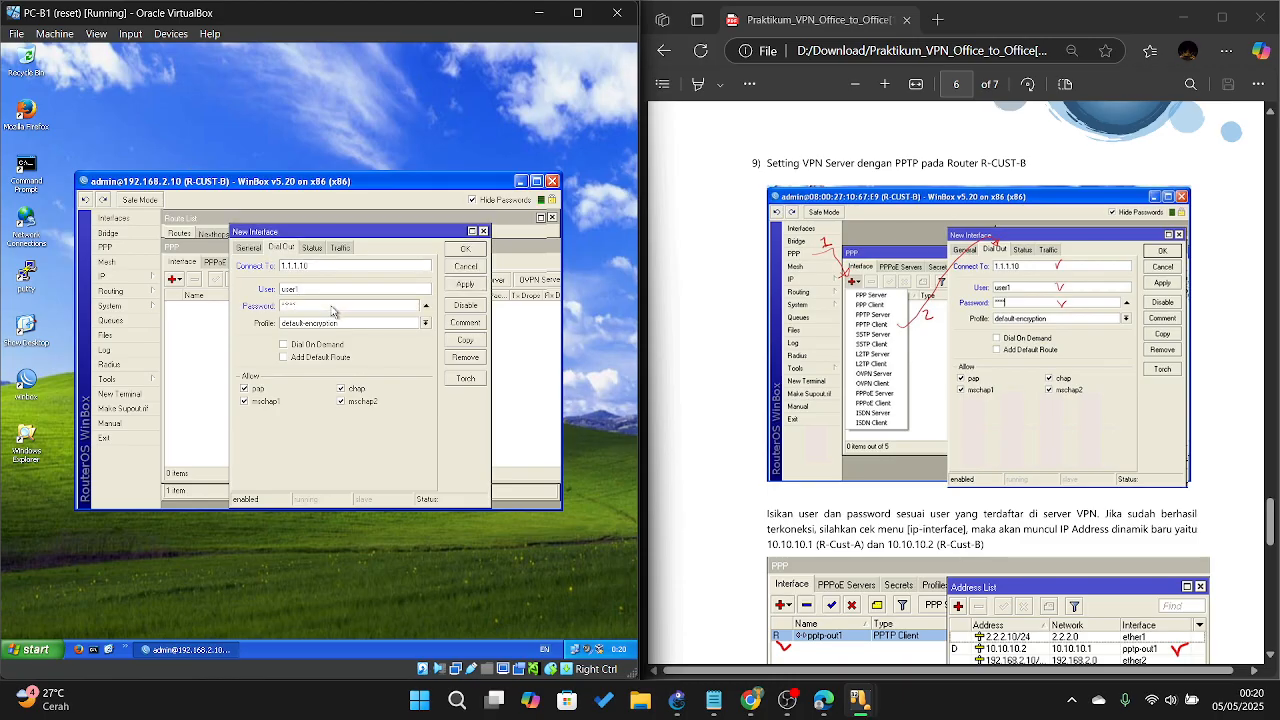
pyautogui.click(462, 285)
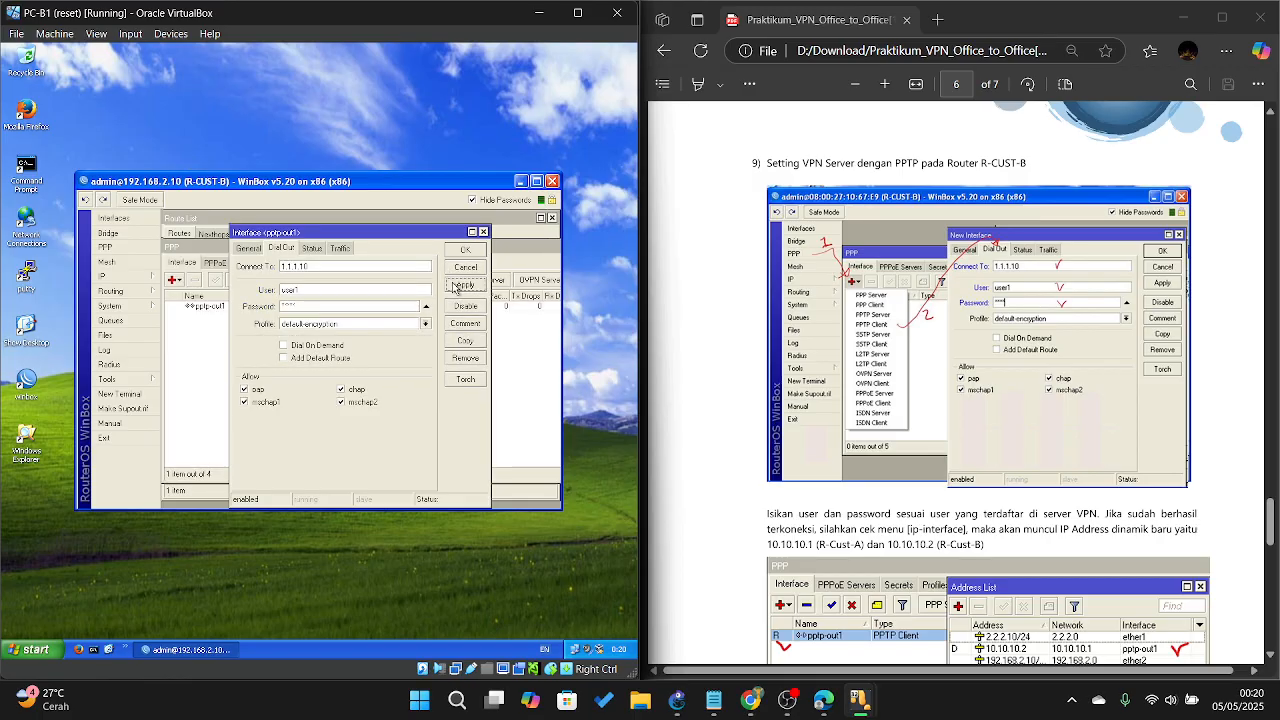
pyautogui.click(464, 251)
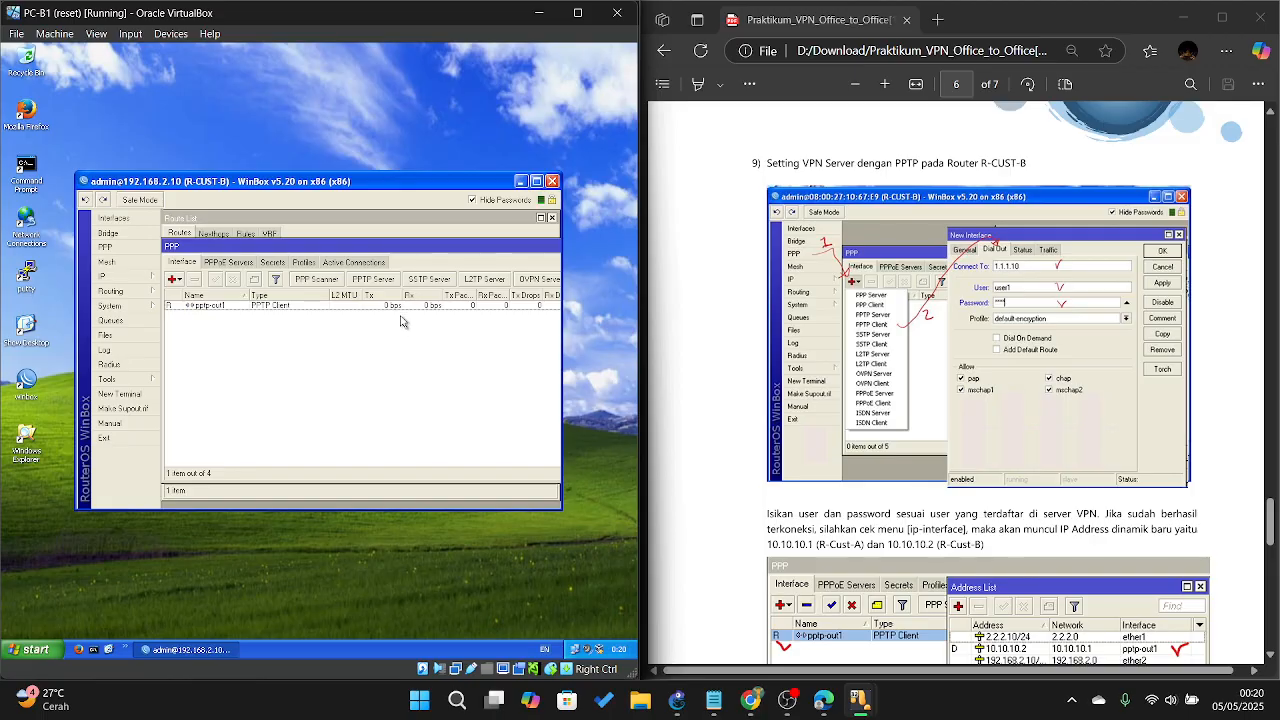
pyautogui.scroll(-3, 884, 341)
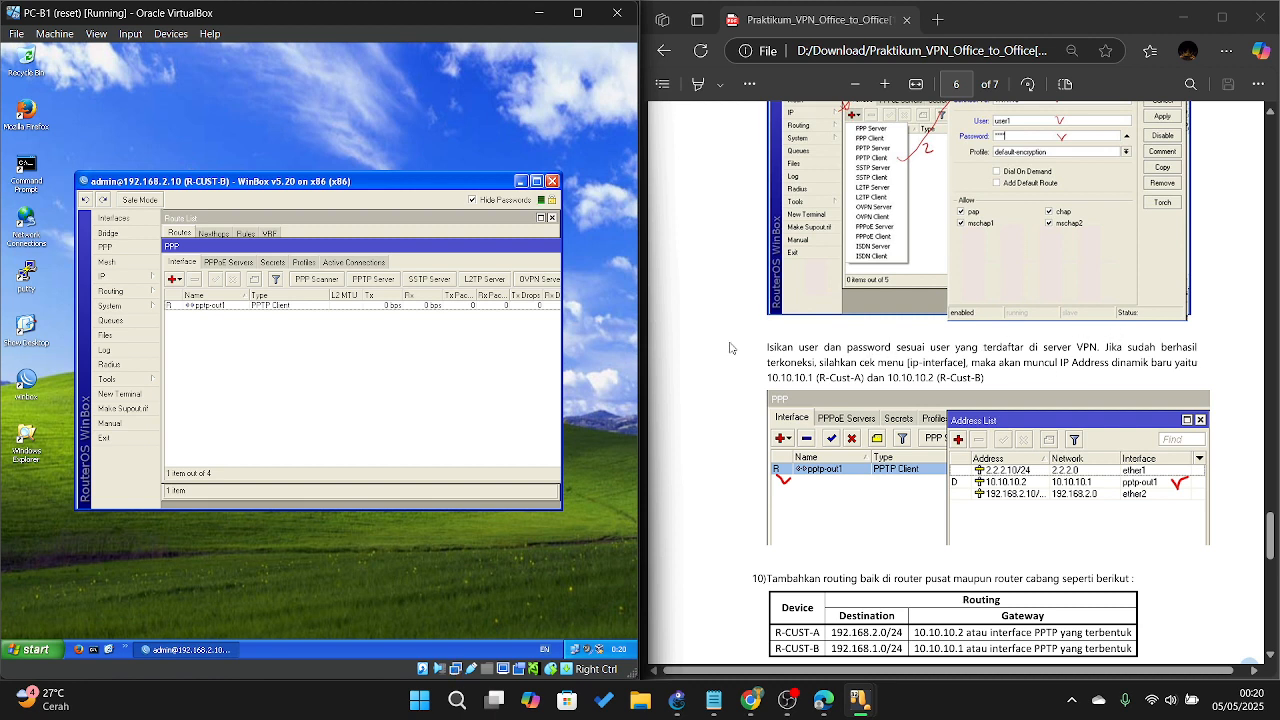
# Step: Show R-CUST-B's IP addresses and select the dynamic tunnel address 10.10.10.2
pyautogui.click(130, 276)
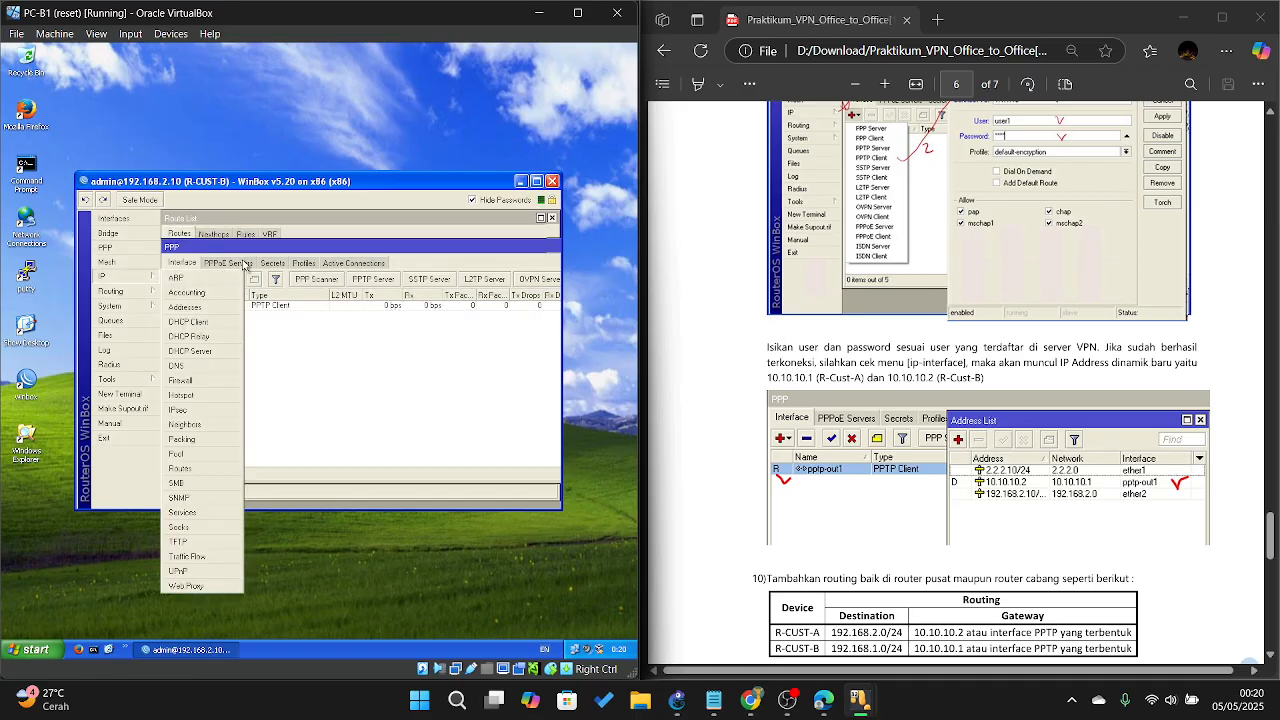
pyautogui.click(185, 308)
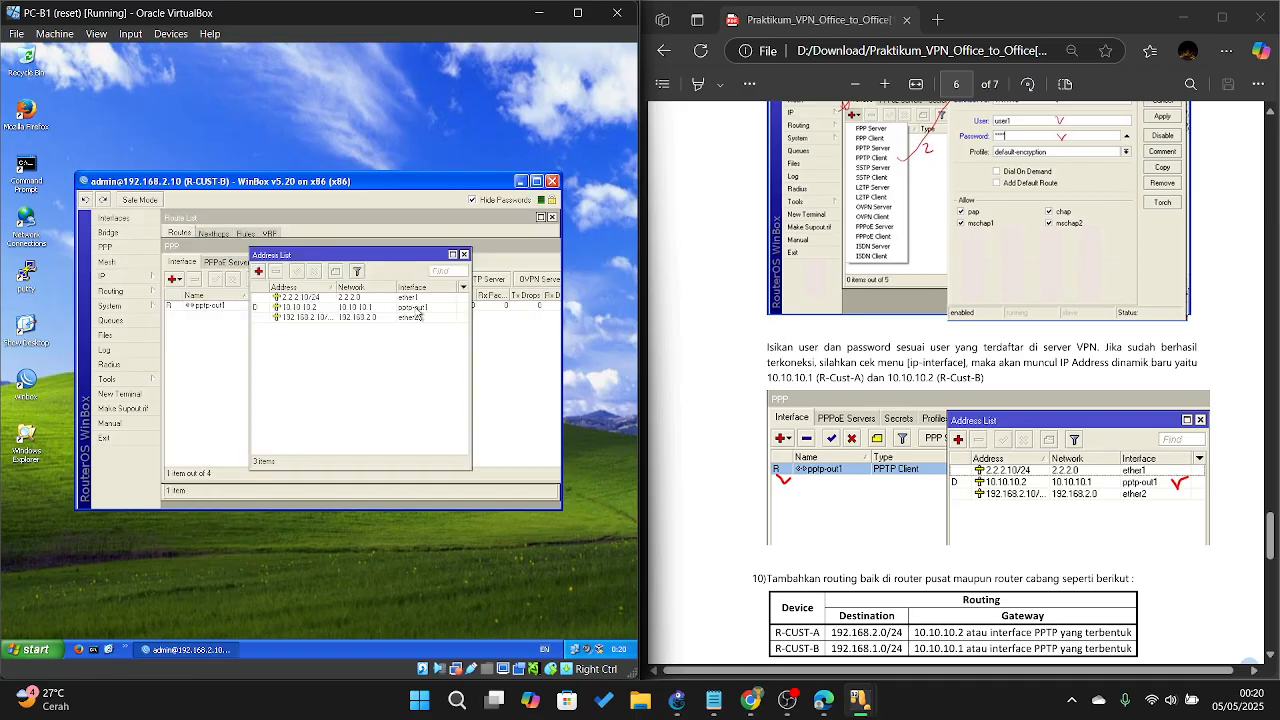
pyautogui.click(336, 308)
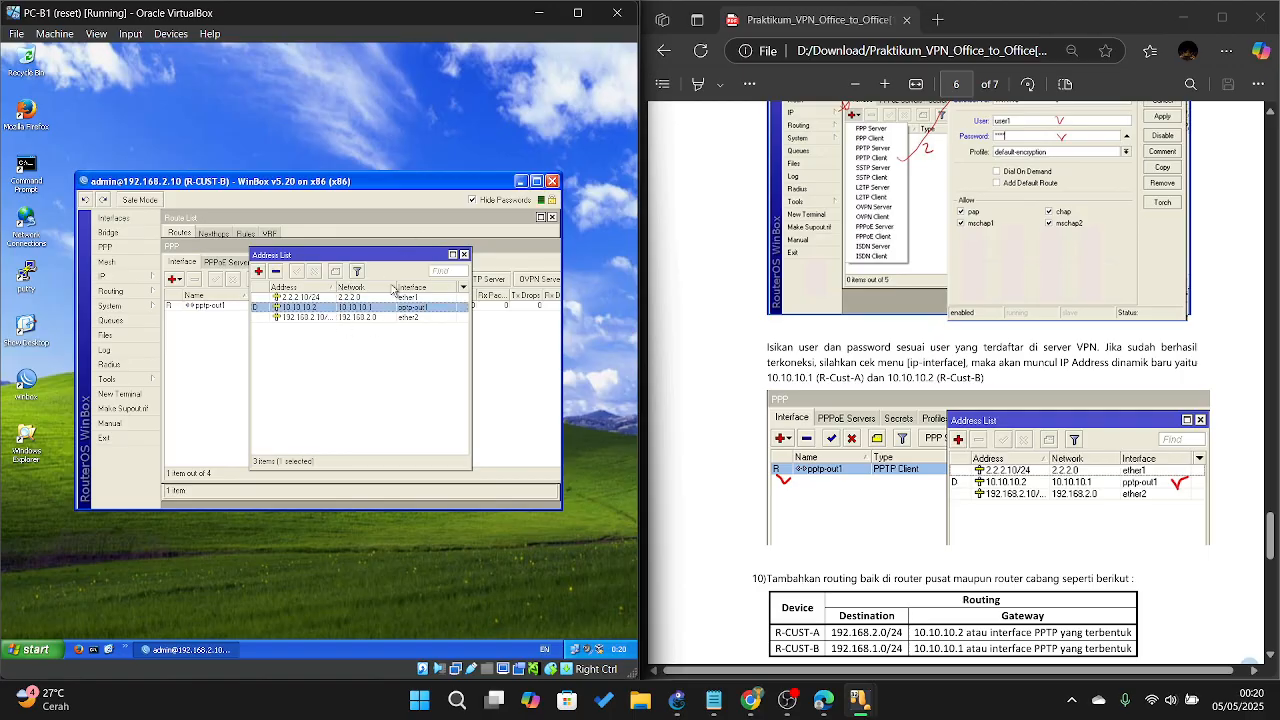
# Step: Switch to PC-A1 and select R-CUST-A's tunnel address 10.10.10.1 in the IP address list
pyautogui.moveTo(829, 708)
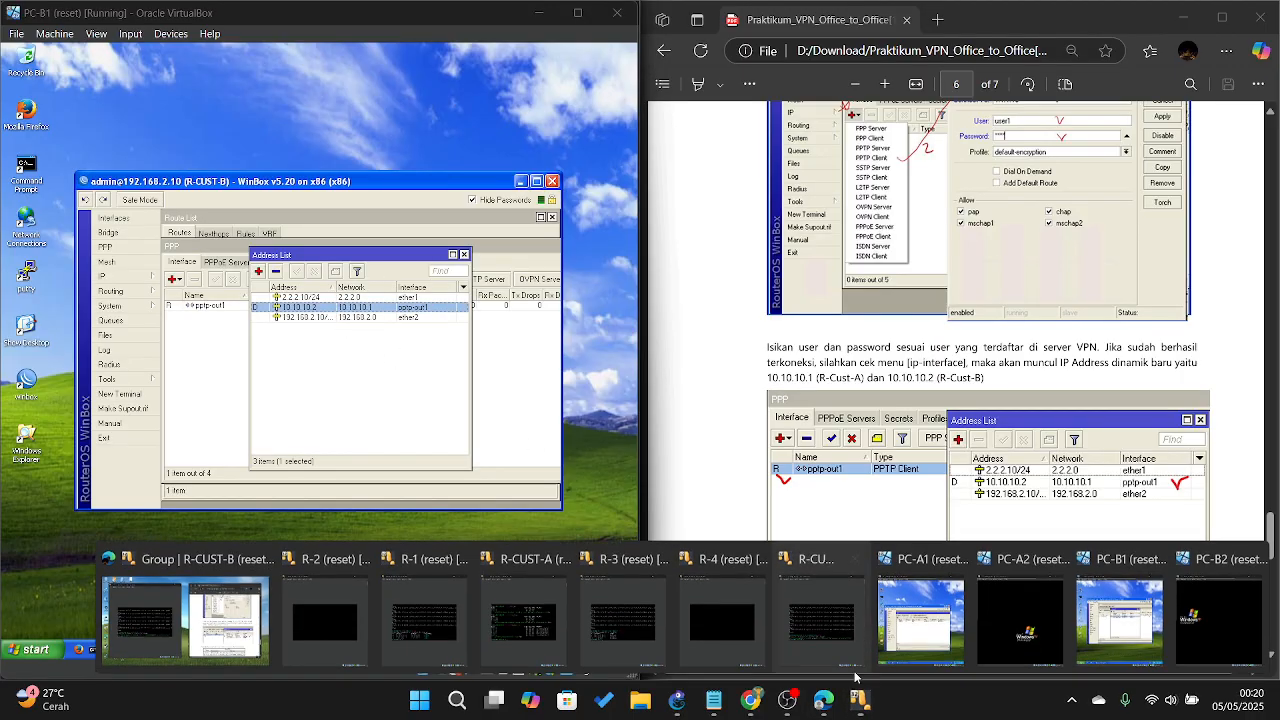
pyautogui.click(1115, 600)
pyautogui.click(101, 327)
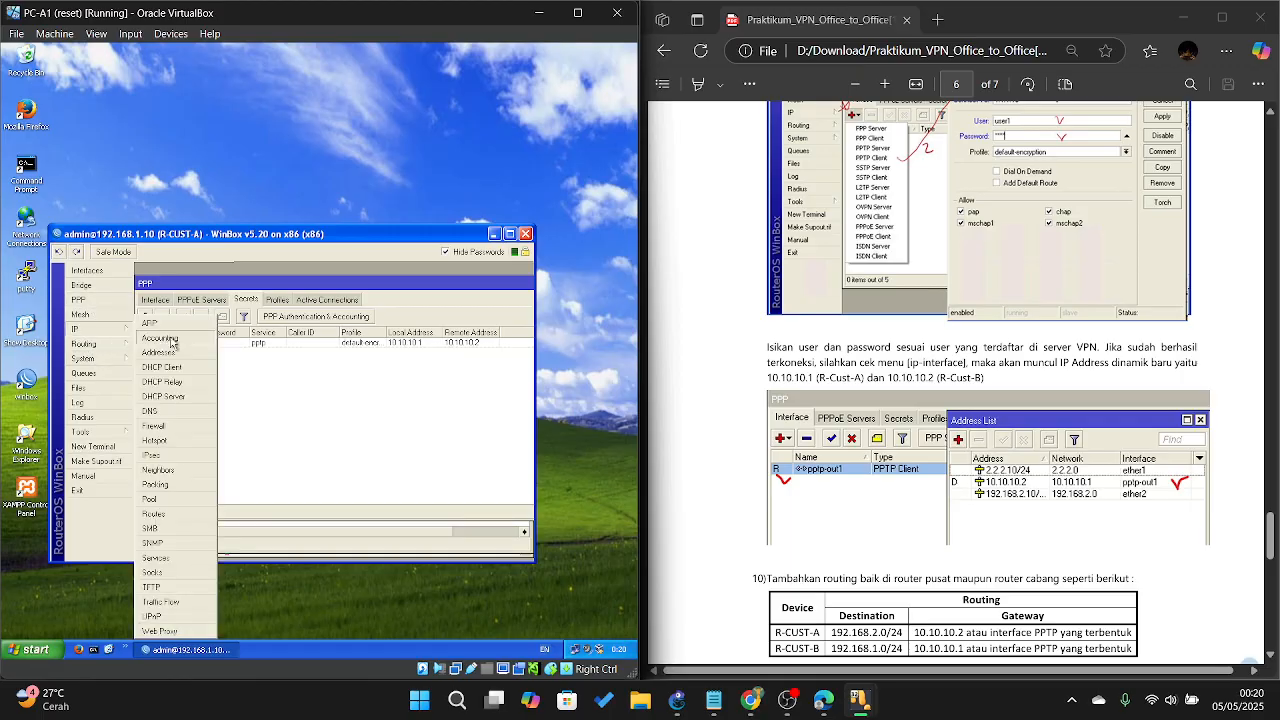
pyautogui.click(185, 360)
pyautogui.click(410, 360)
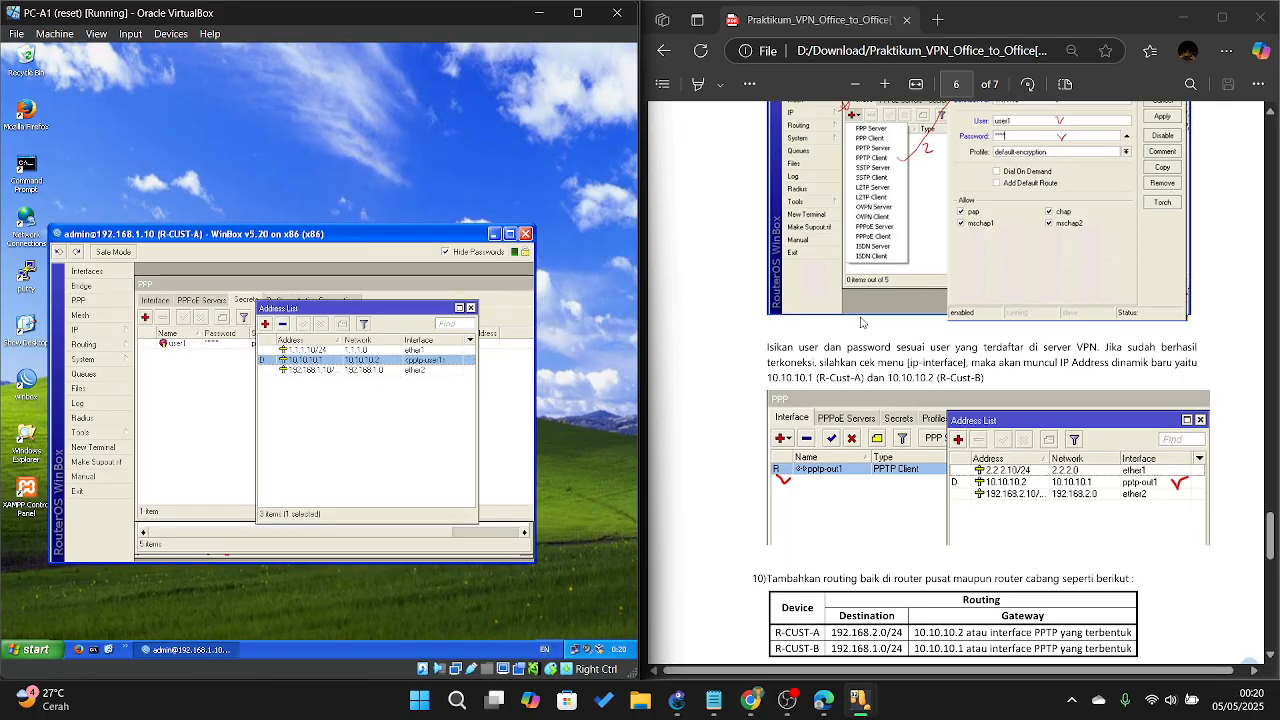
pyautogui.scroll(-3, 862, 322)
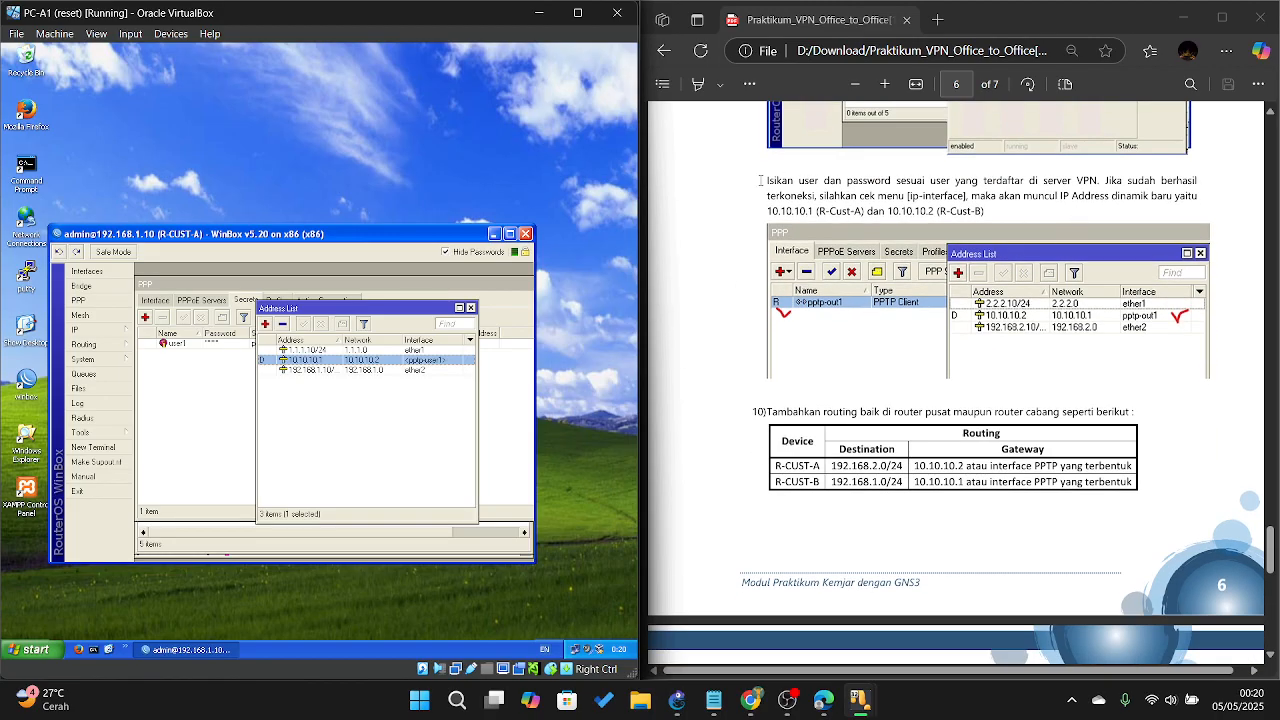
pyautogui.scroll(-3, 929, 299)
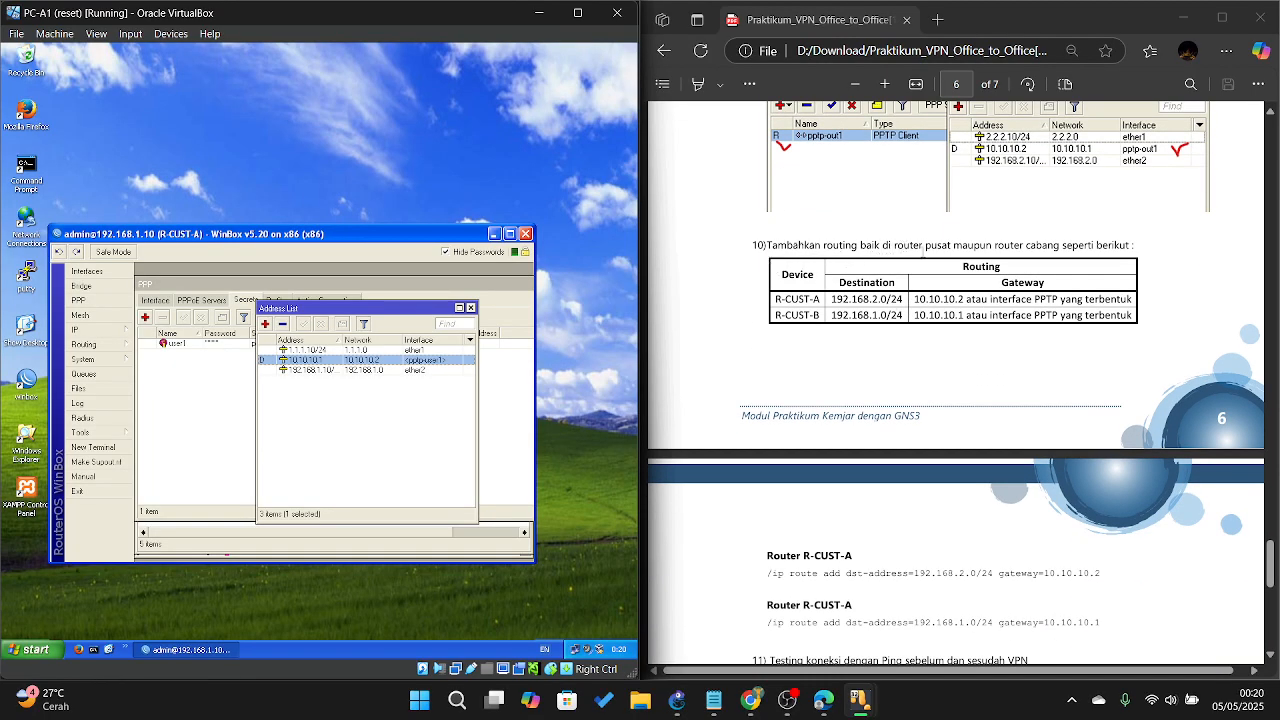
pyautogui.scroll(-2, 892, 365)
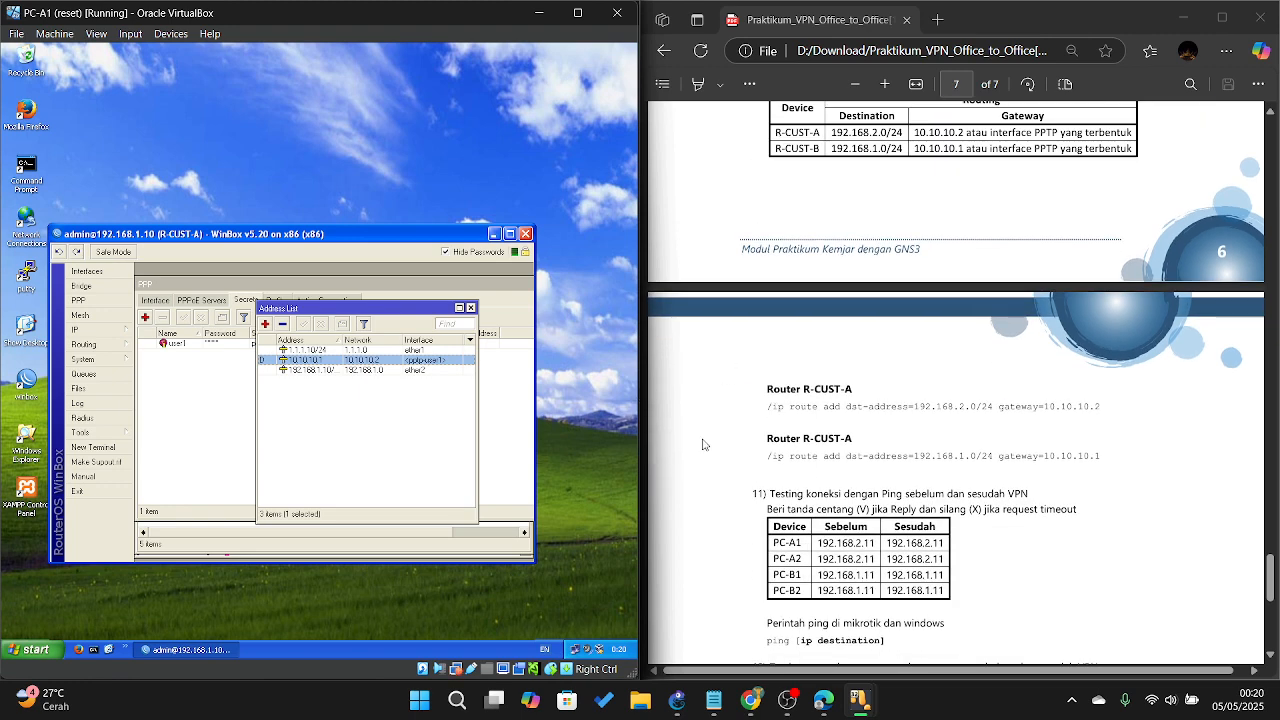
pyautogui.scroll(-2, 865, 385)
pyautogui.scroll(2, 865, 385)
pyautogui.scroll(1, 865, 385)
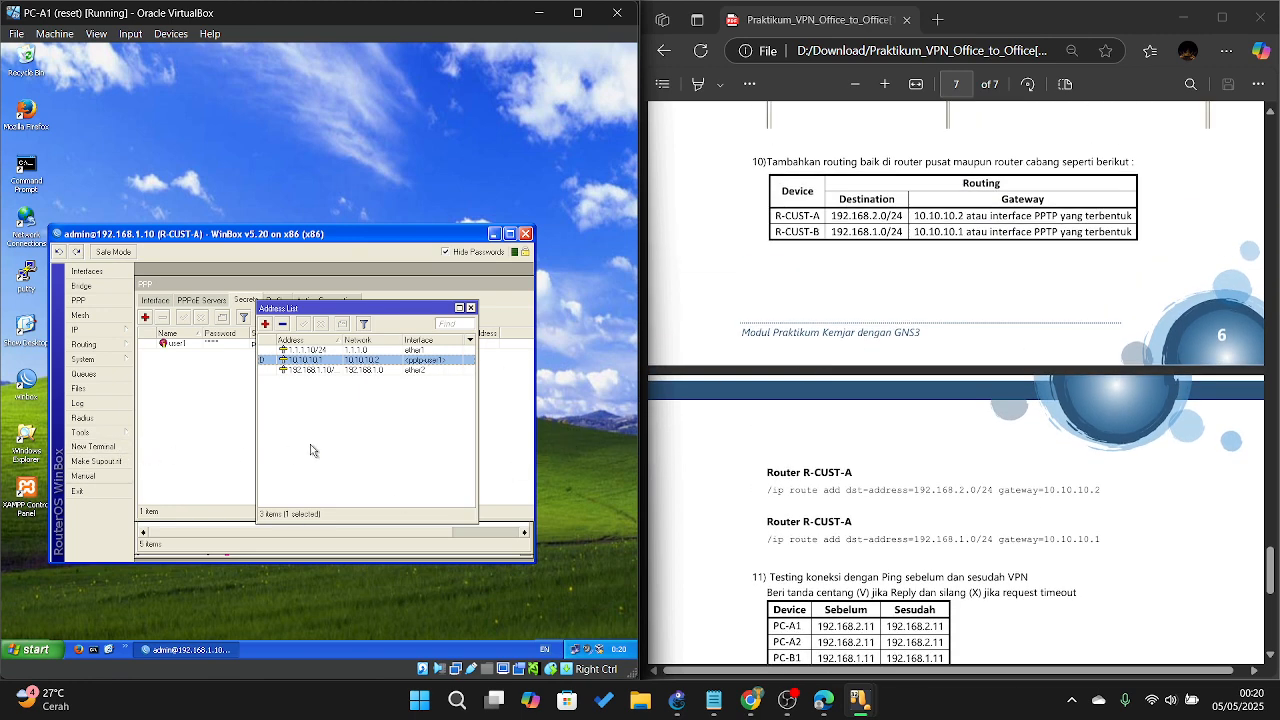
# Step: From R-CUST-A's terminal, add a route to 192.168.2.0/24 via gateway 10.10.10.2
pyautogui.click(114, 446)
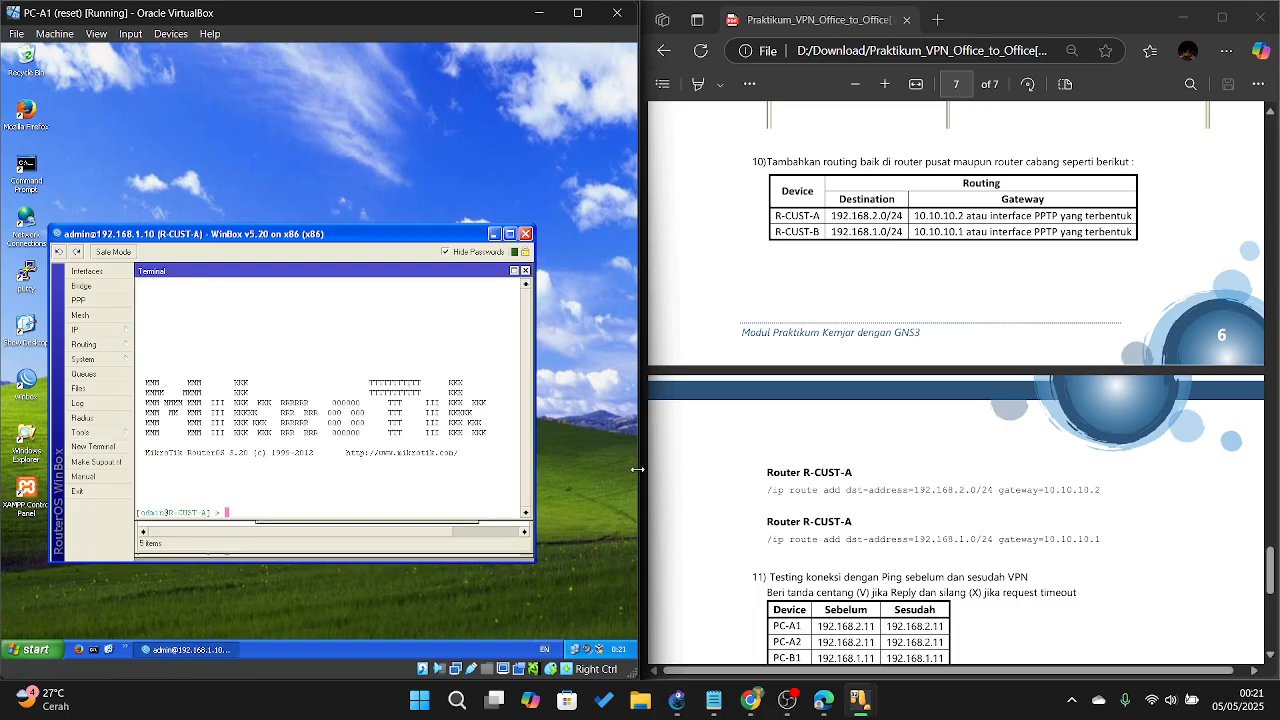
pyautogui.write('/i')
pyautogui.write('p route ')
pyautogui.write('add dst-address=')
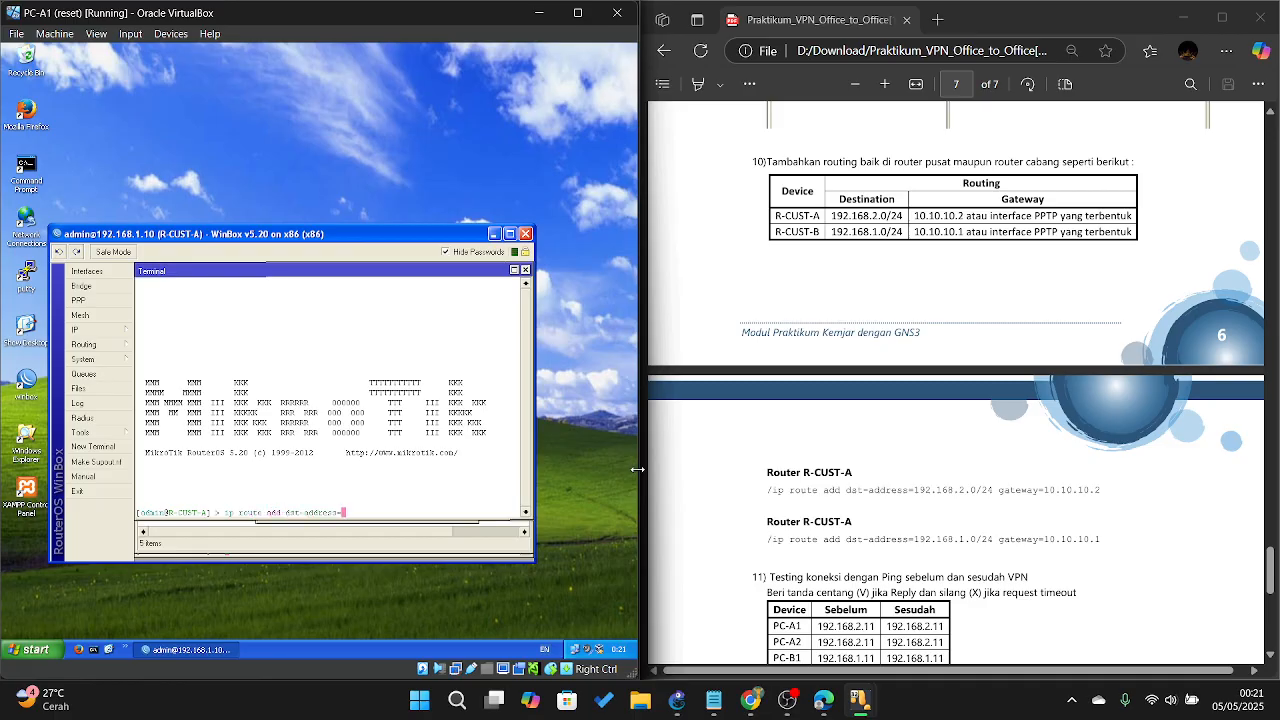
pyautogui.write('102.168')
pyautogui.write('.')
pyautogui.write('2.0/2')
pyautogui.write('4 ga')
pyautogui.write('gateway=')
pyautogui.write('1')
pyautogui.write('0.10.10.2')
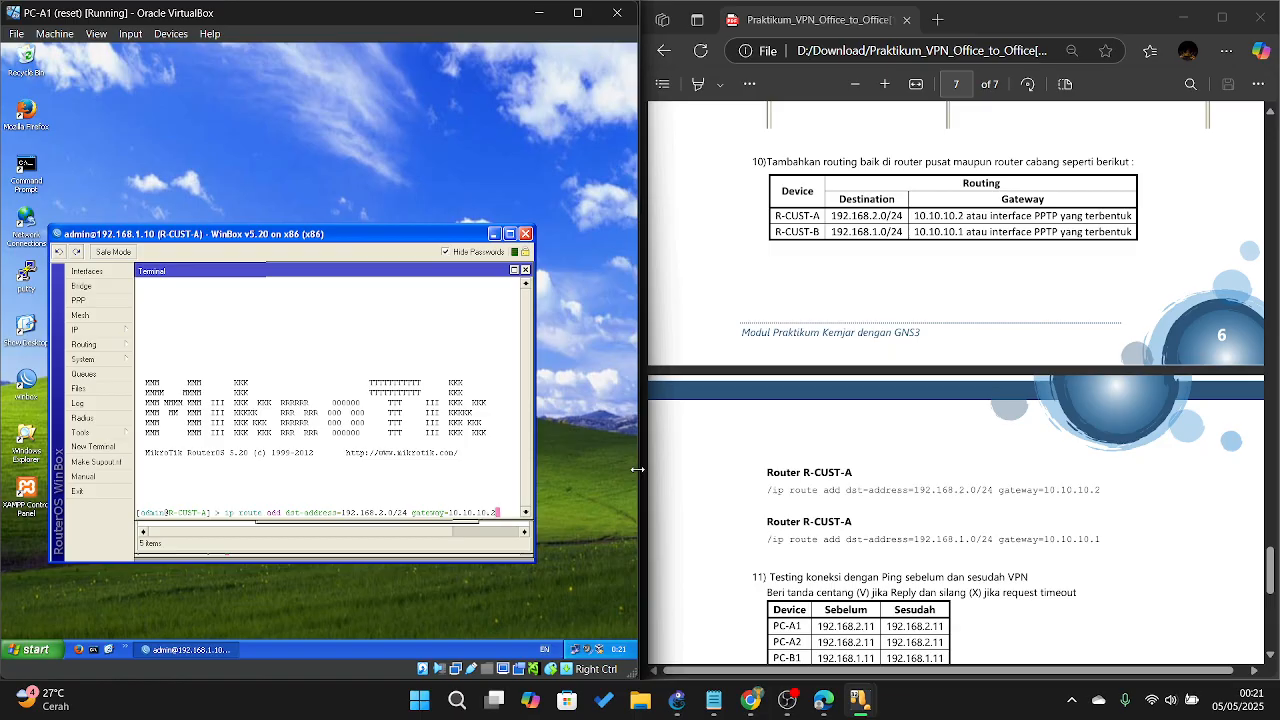
pyautogui.press('Return')
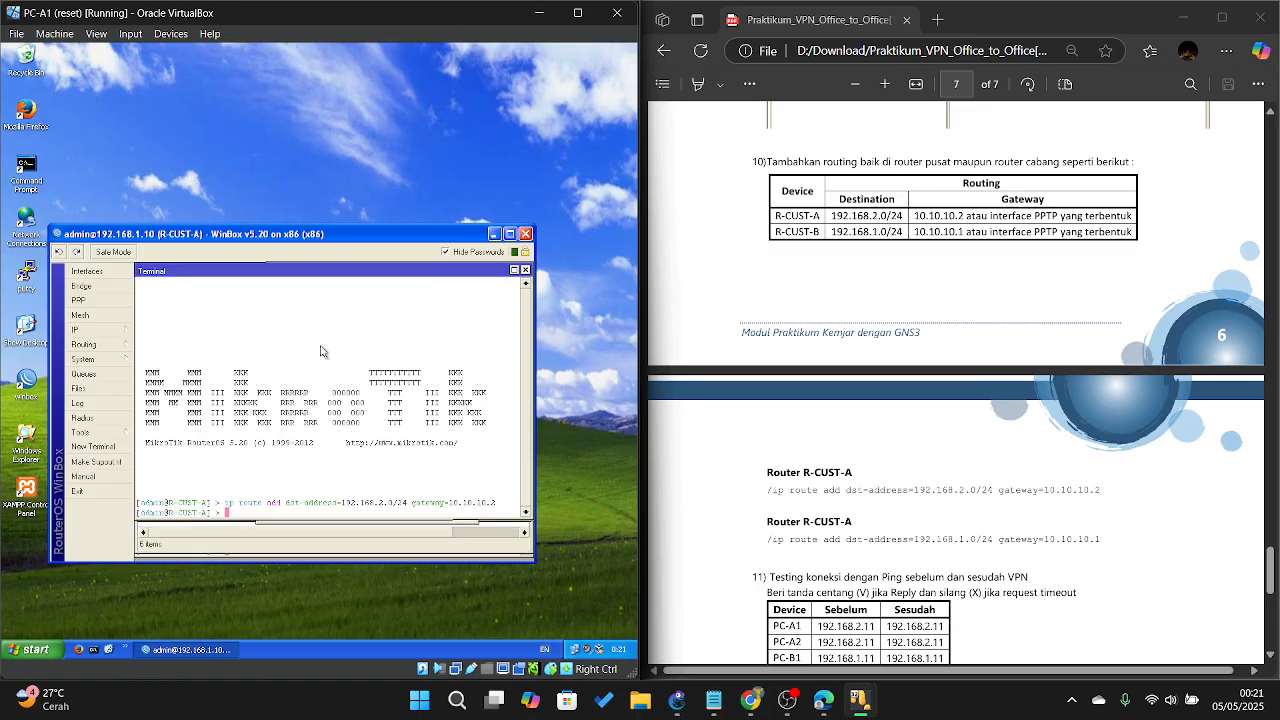
# Step: Check the new route in R-CUST-A's route table, then switch to PC-B1
pyautogui.click(100, 329)
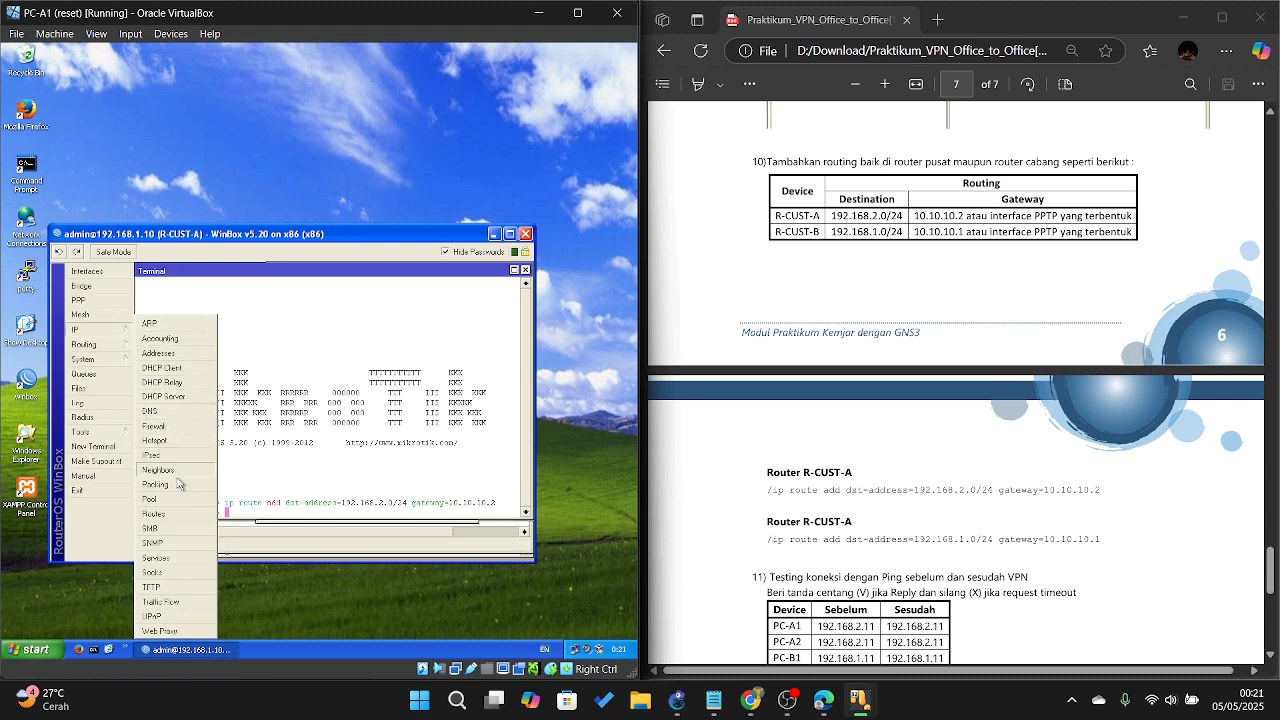
pyautogui.click(190, 515)
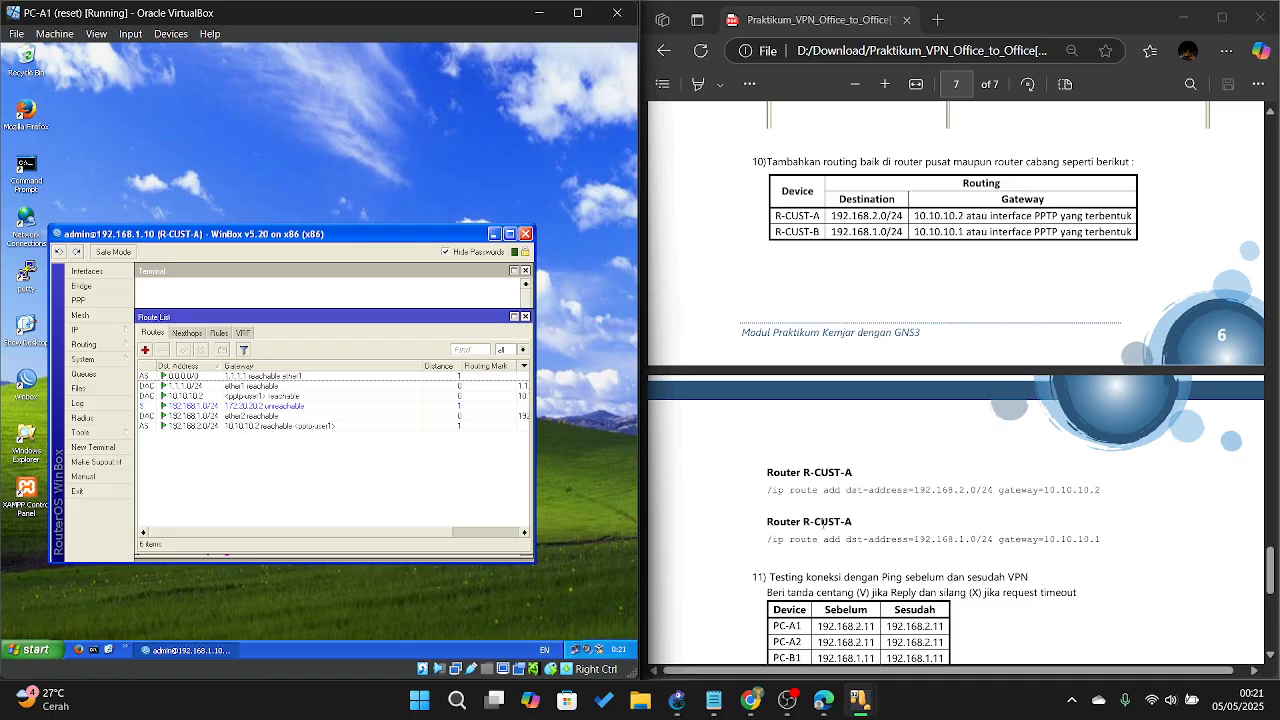
pyautogui.moveTo(853, 697)
pyautogui.click(1080, 622)
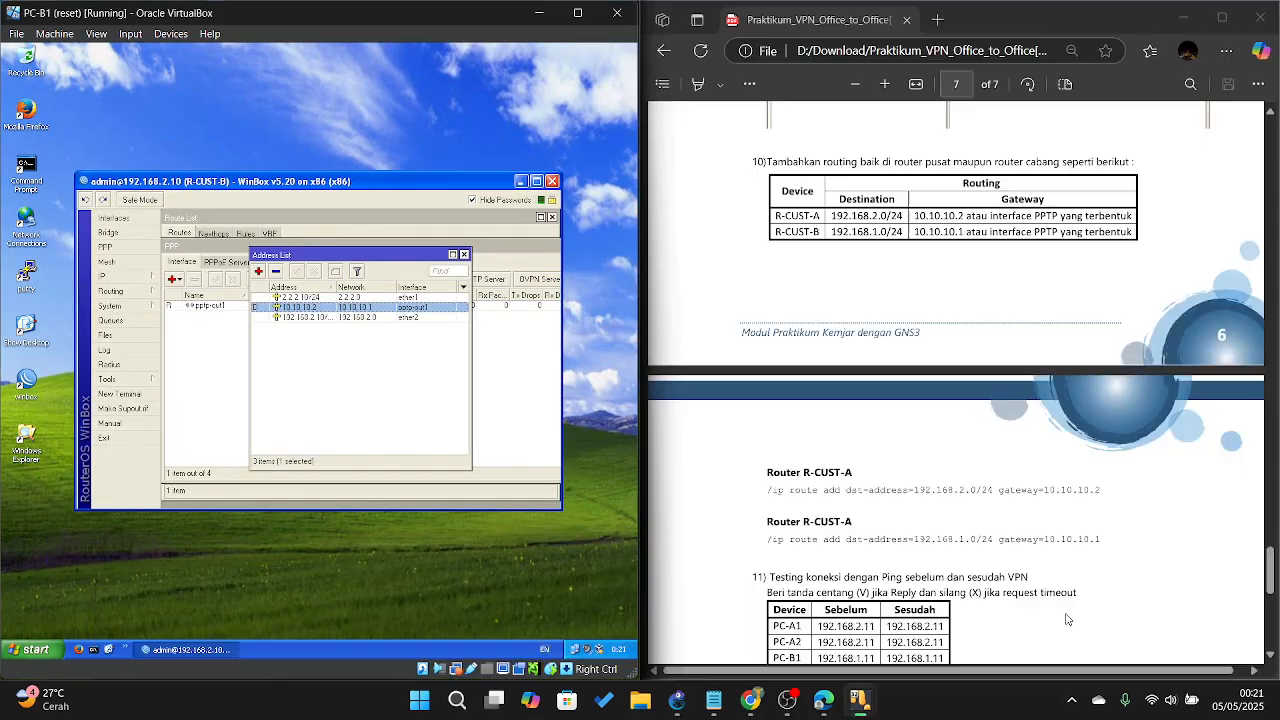
# Step: Run 'ip route add dst-address=192.168.1.0/24 gateway=10.10.10.1' in R-CUST-B's terminal
pyautogui.click(178, 344)
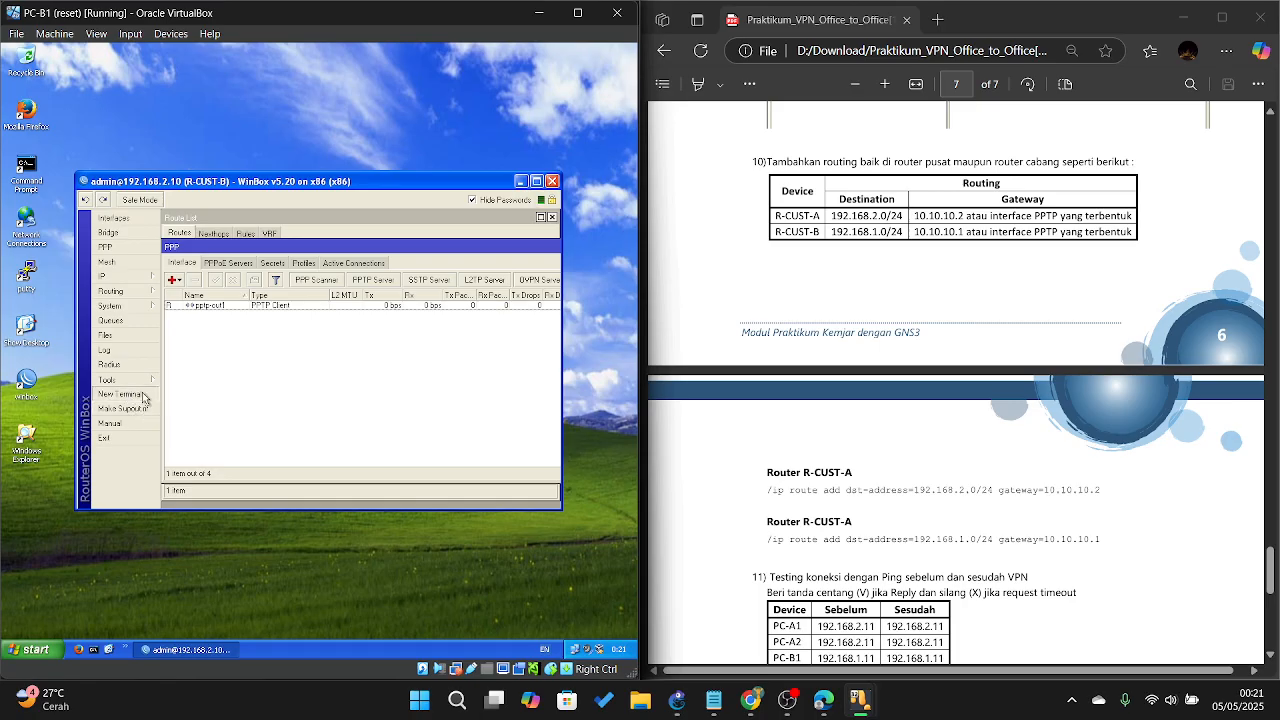
pyautogui.click(125, 395)
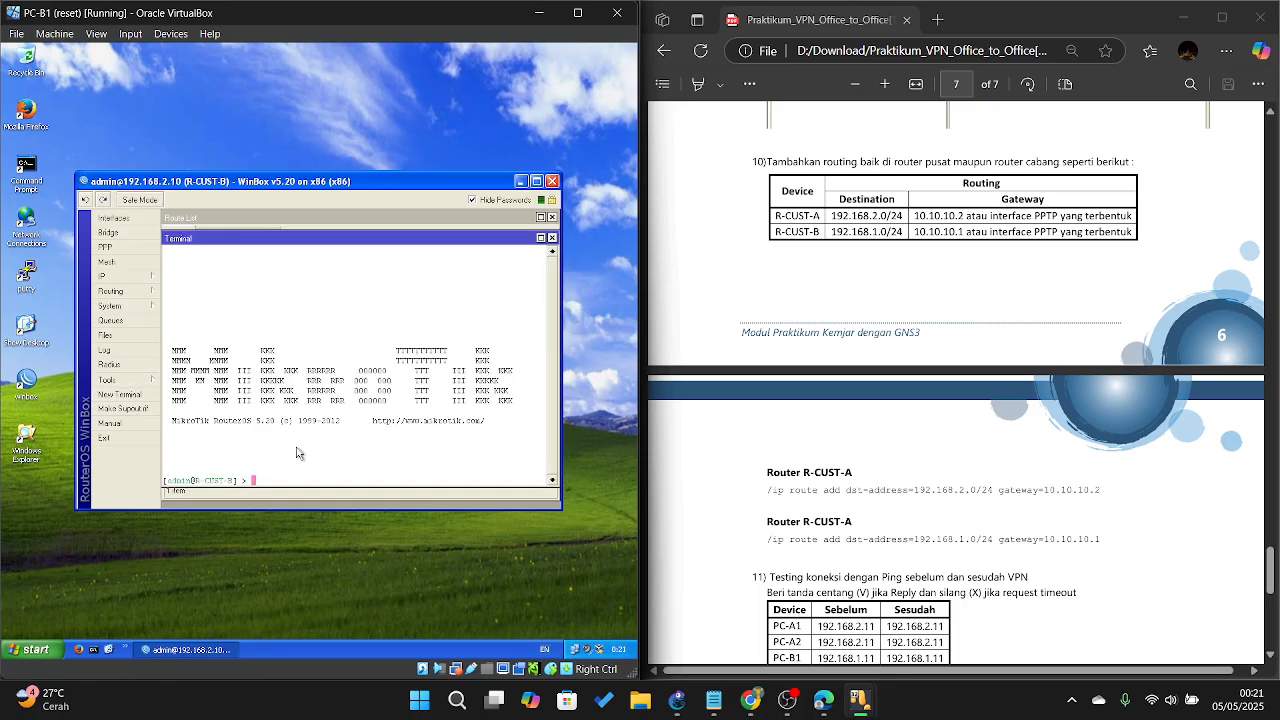
pyautogui.write('ip route a')
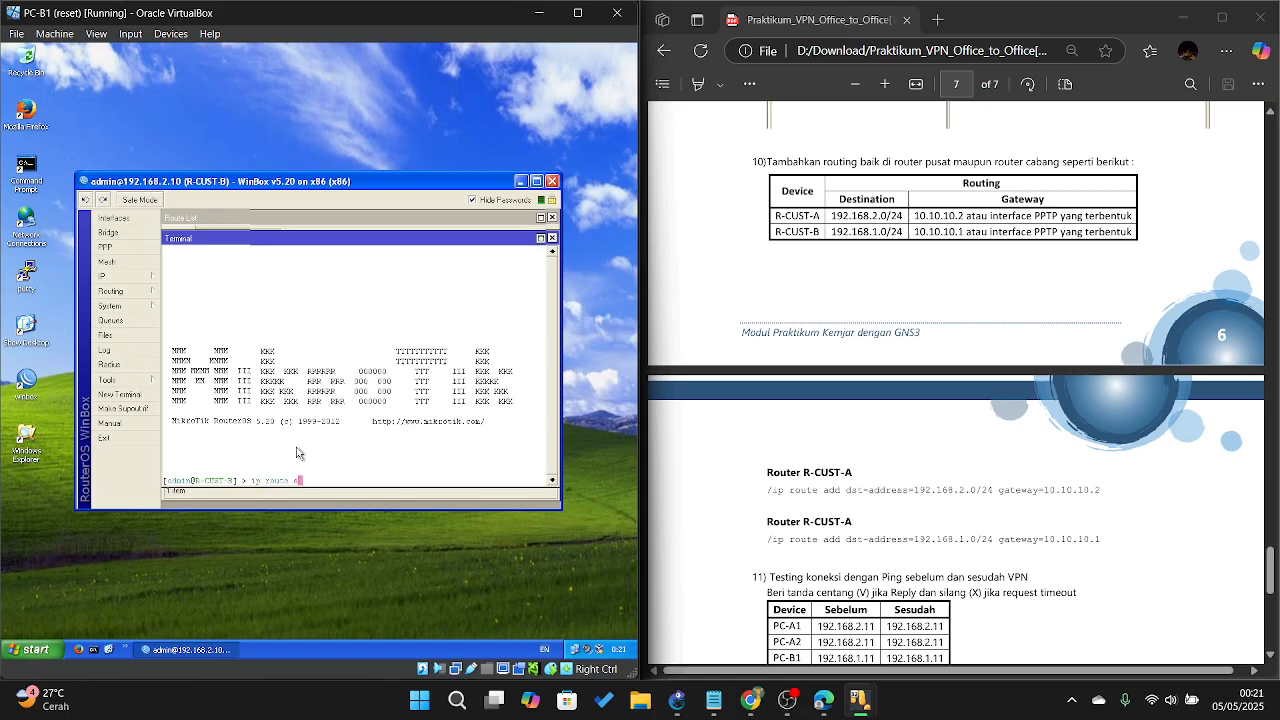
pyautogui.write('dd dst-address=192.168.1.0/24 gateway=10.10.10')
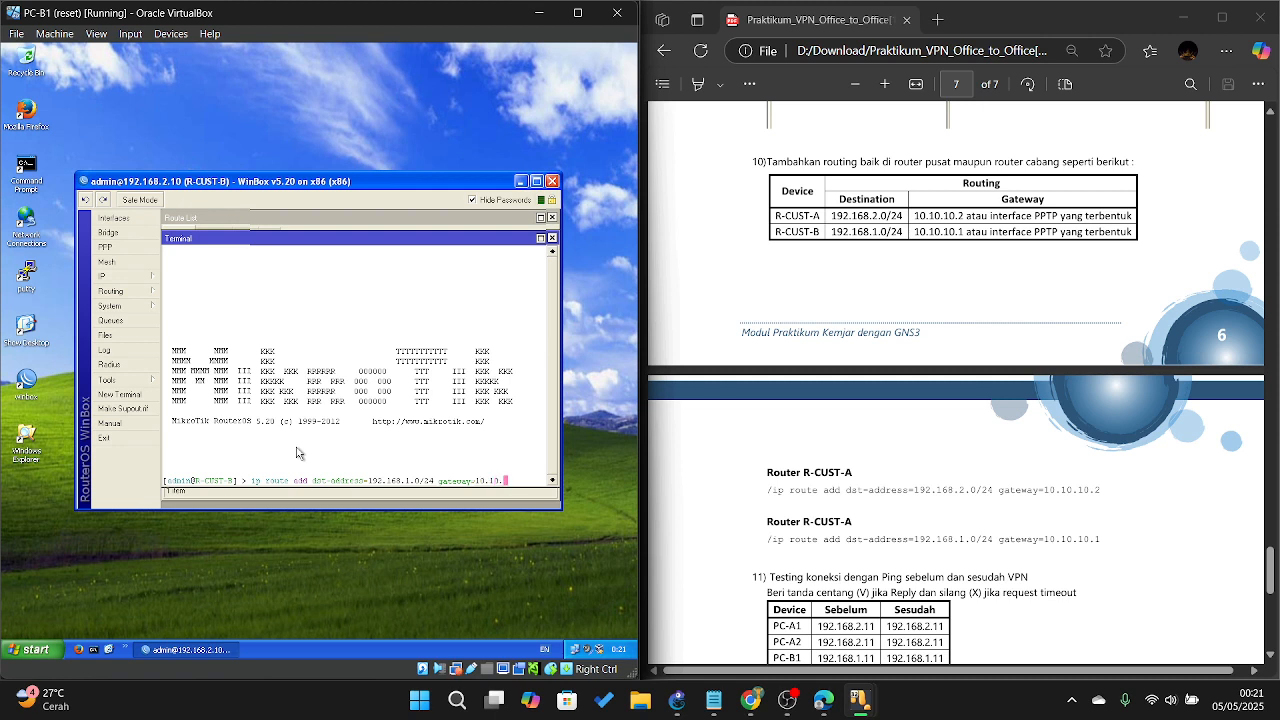
pyautogui.write('.1')
pyautogui.press('Return')
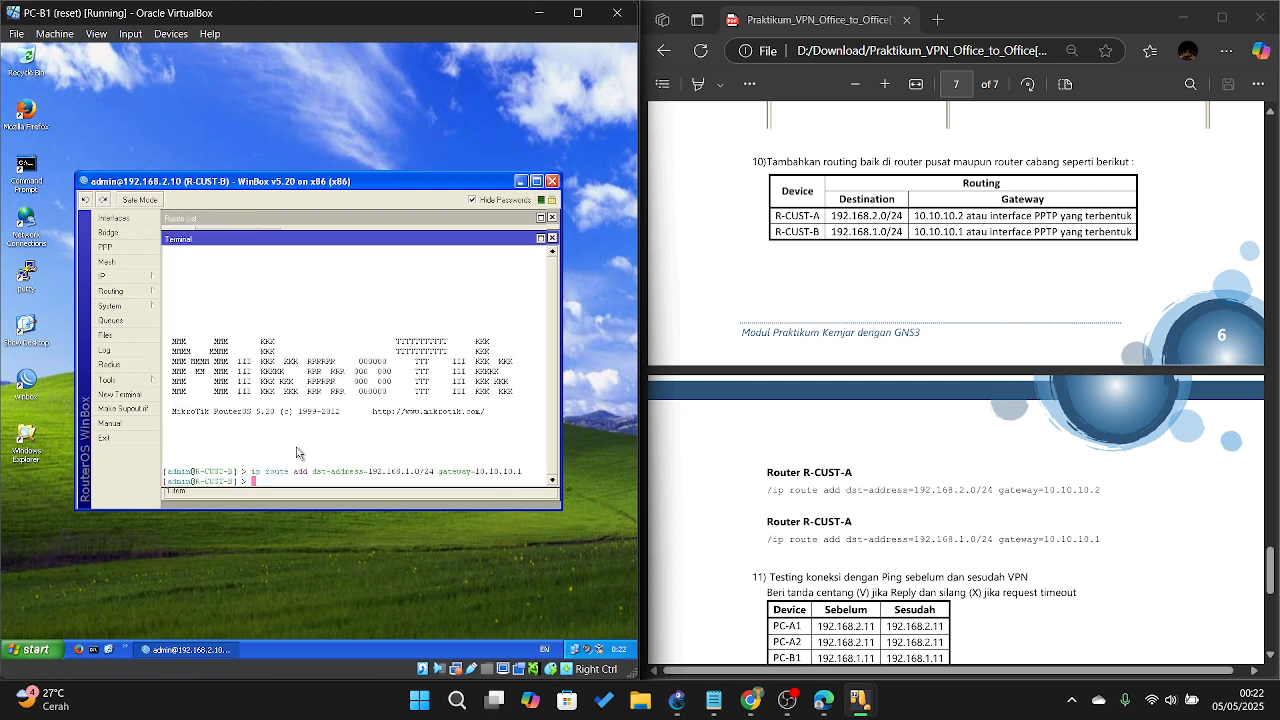
# Step: Verify R-CUST-B's 192.168.1.0/24 route goes via pptp-out1, then show the PPP interfaces
pyautogui.click(108, 276)
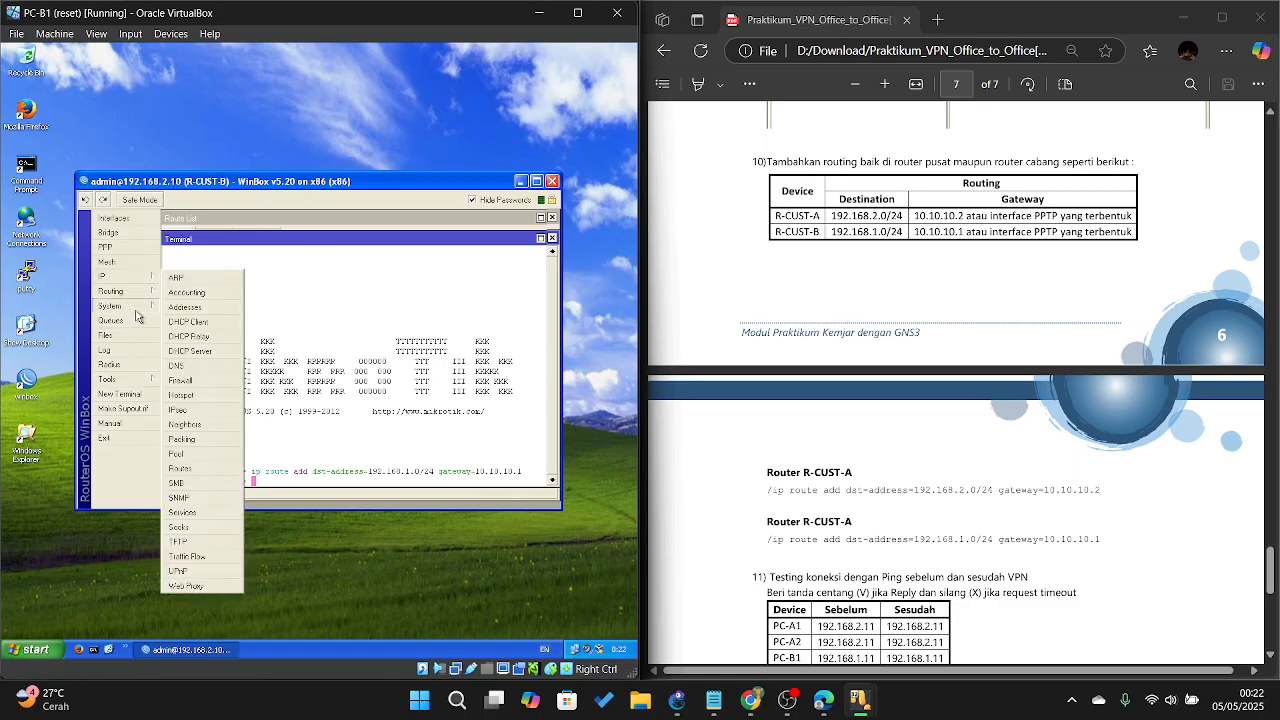
pyautogui.click(178, 469)
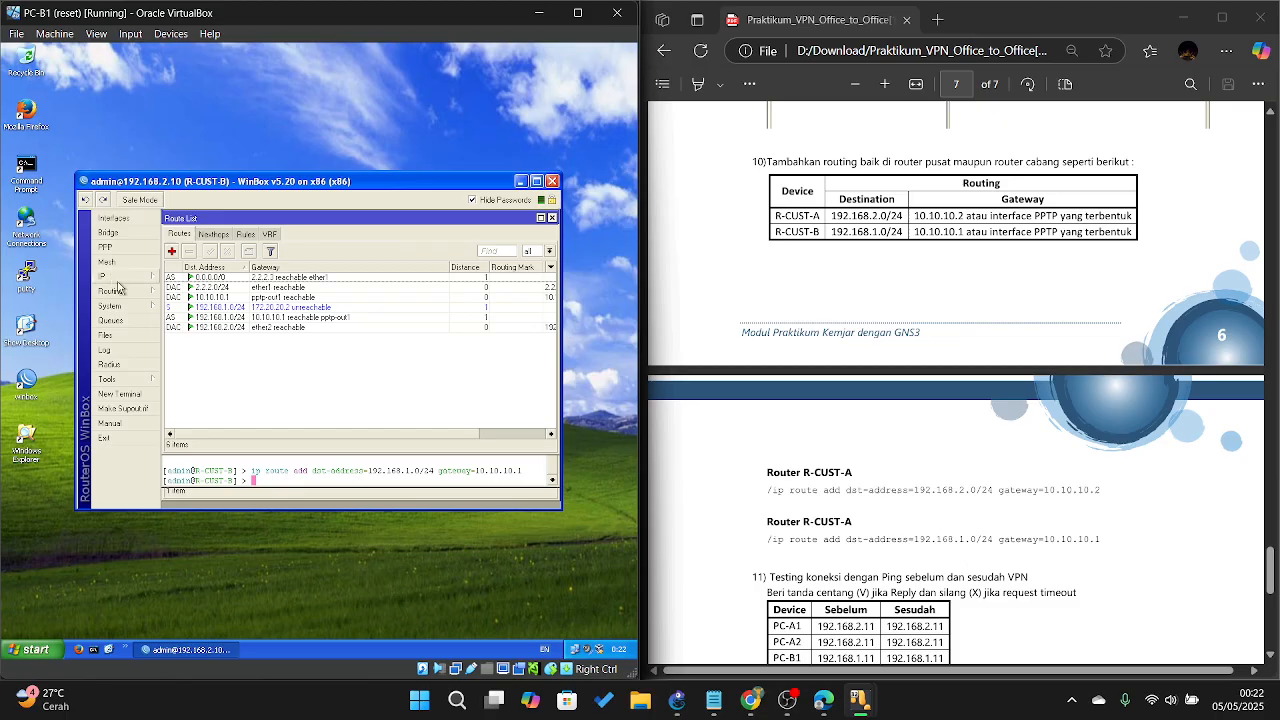
pyautogui.click(272, 317)
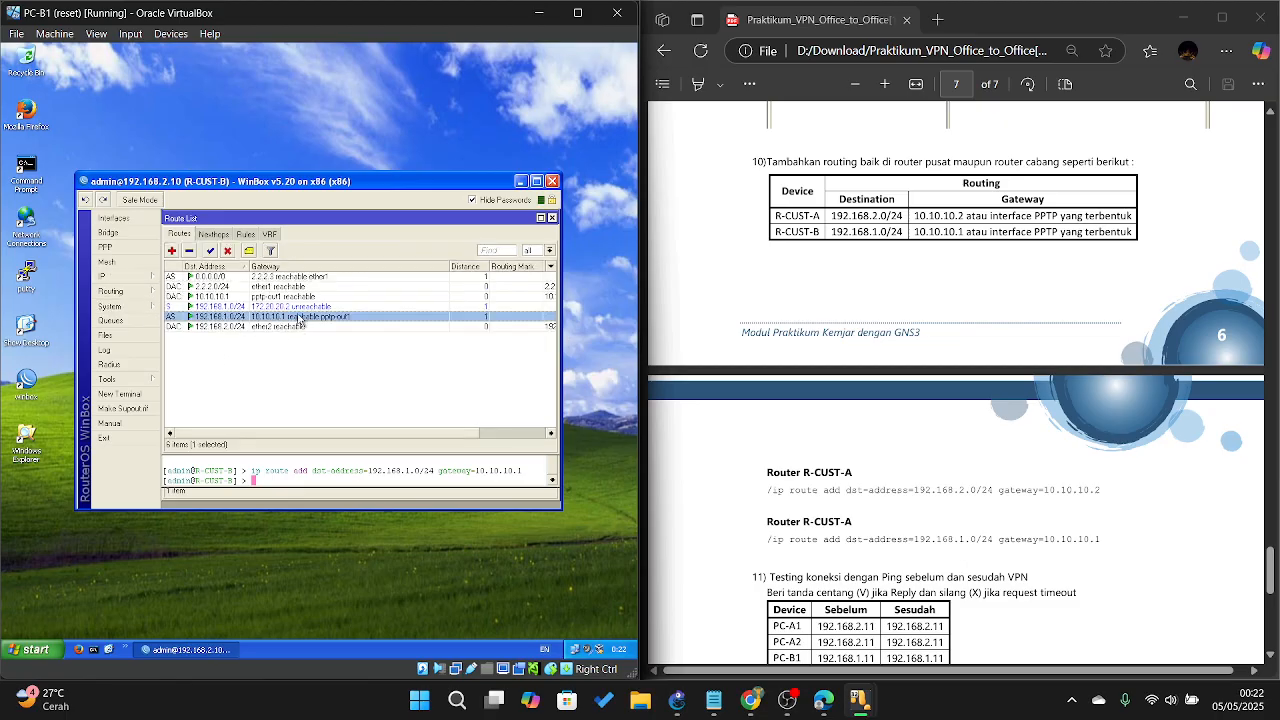
pyautogui.scroll(-1, 930, 353)
pyautogui.scroll(-3, 930, 353)
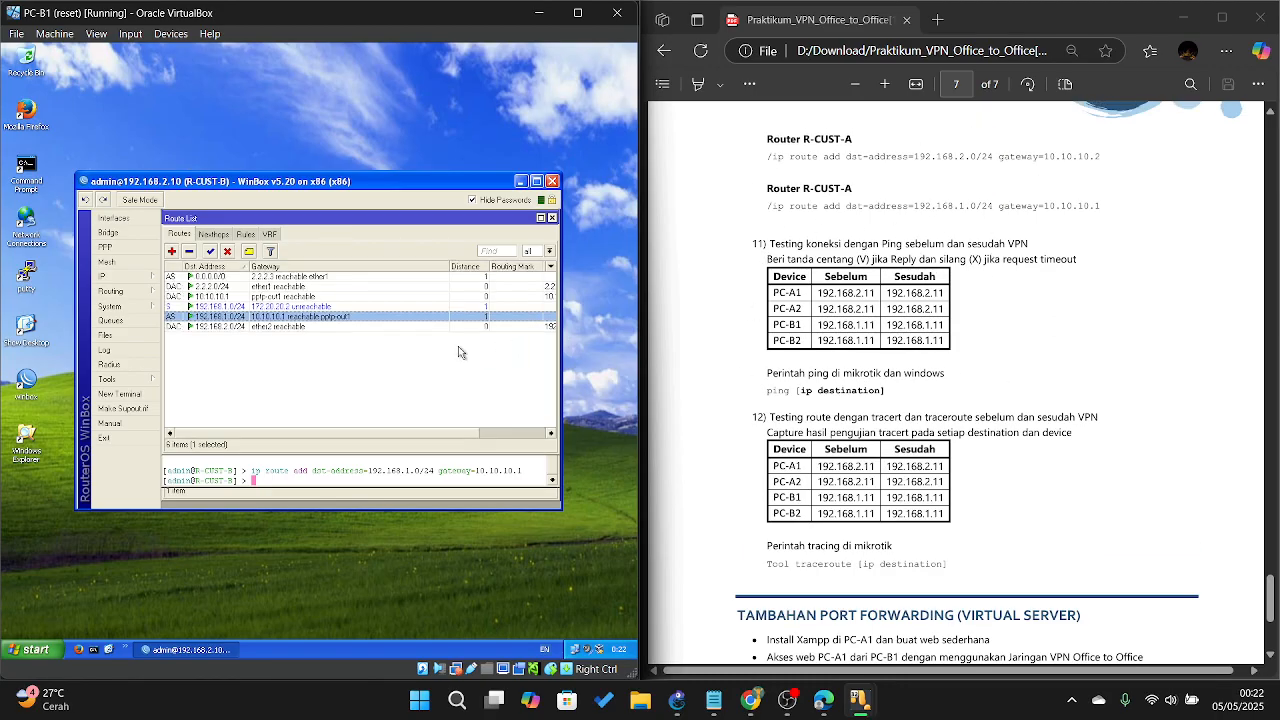
pyautogui.click(106, 247)
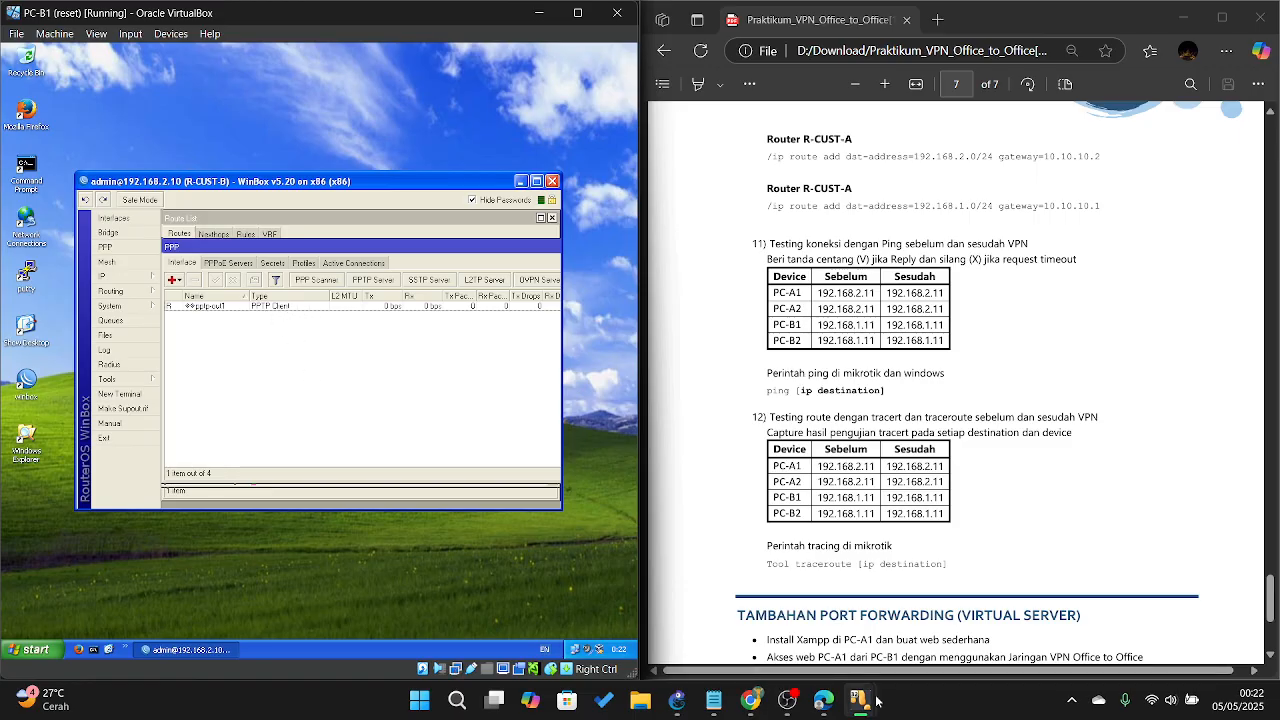
# Step: Bring the PC-A1 VM forward, with WinBox showing R-CUST-A's single PPP secret
pyautogui.moveTo(859, 699)
pyautogui.click(918, 633)
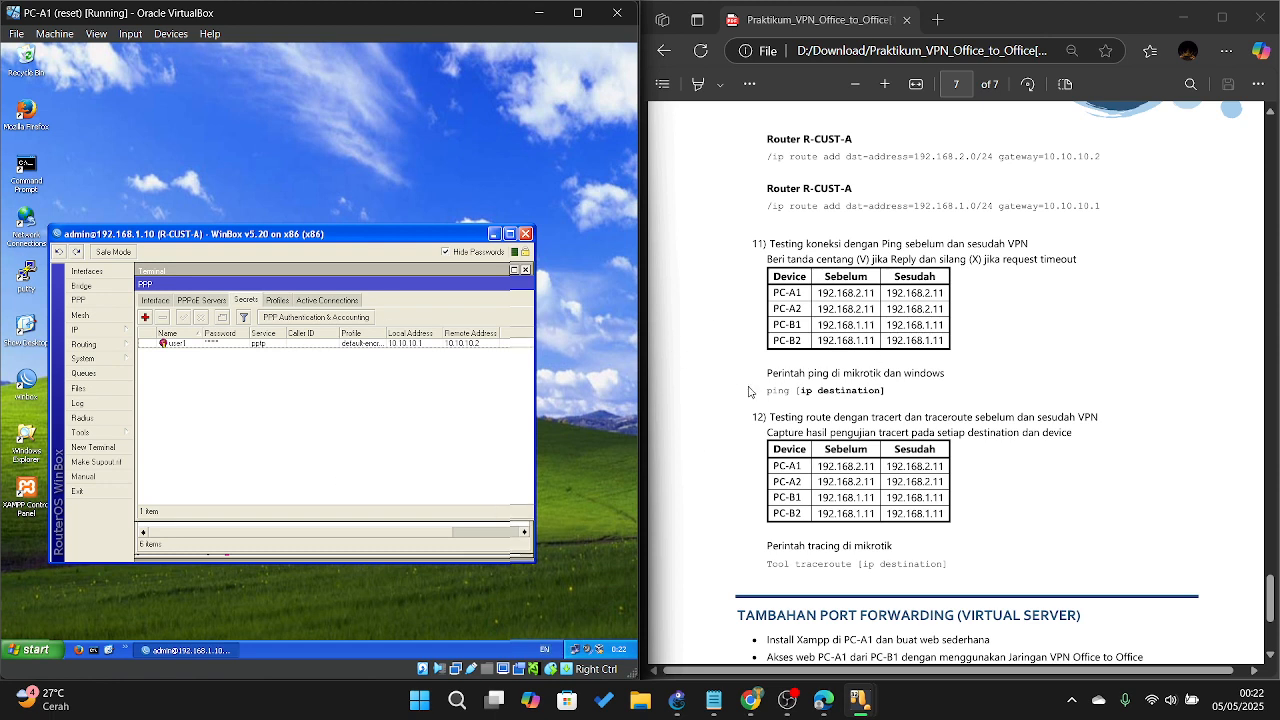
pyautogui.scroll(-2, 749, 391)
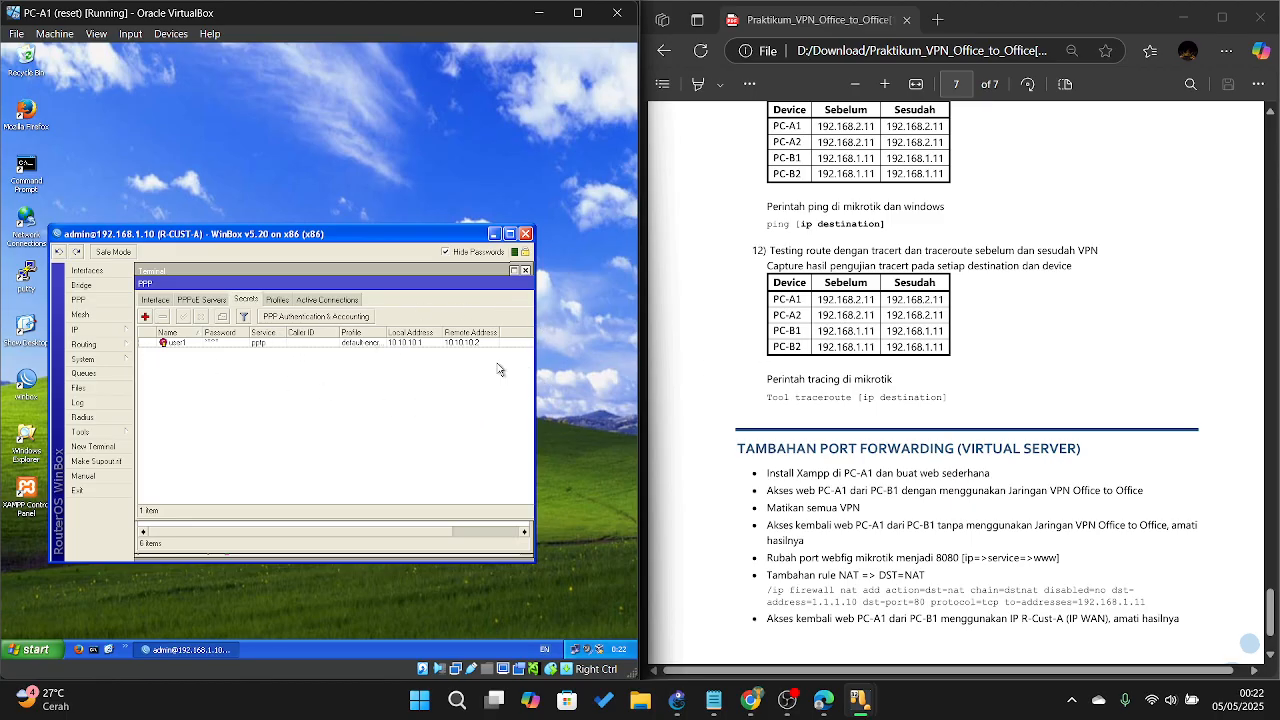
pyautogui.scroll(-2, 814, 318)
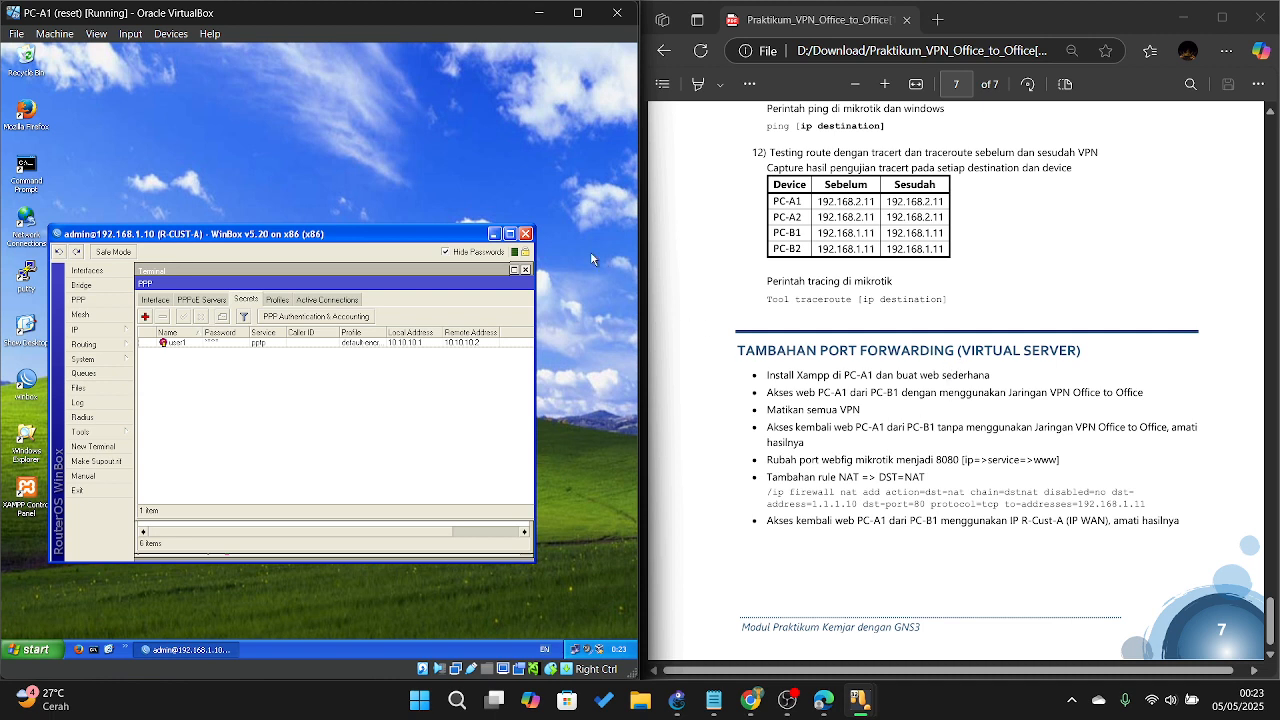
# Step: Close the R-CUST-A WinBox session, then launch and position the XAMPP Control Panel window
pyautogui.click(525, 234)
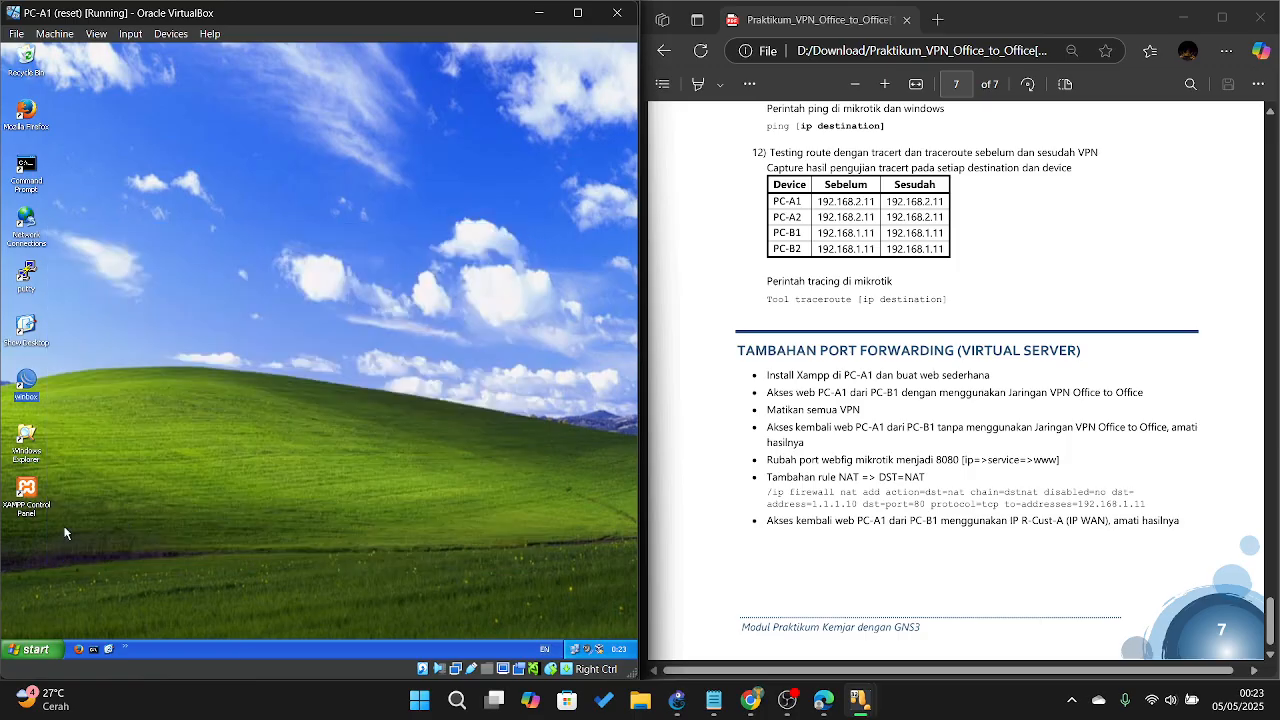
pyautogui.click(109, 489)
pyautogui.doubleClick(30, 490)
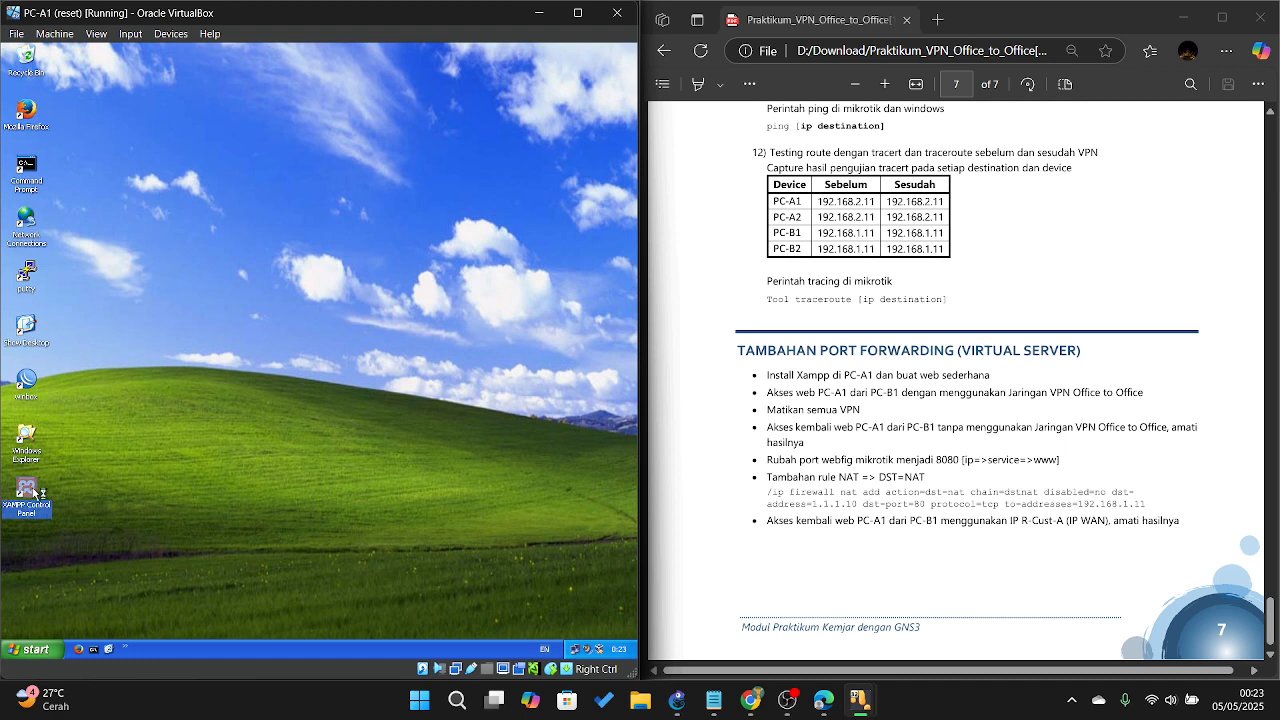
pyautogui.moveTo(425, 413); pyautogui.dragTo(336, 273)
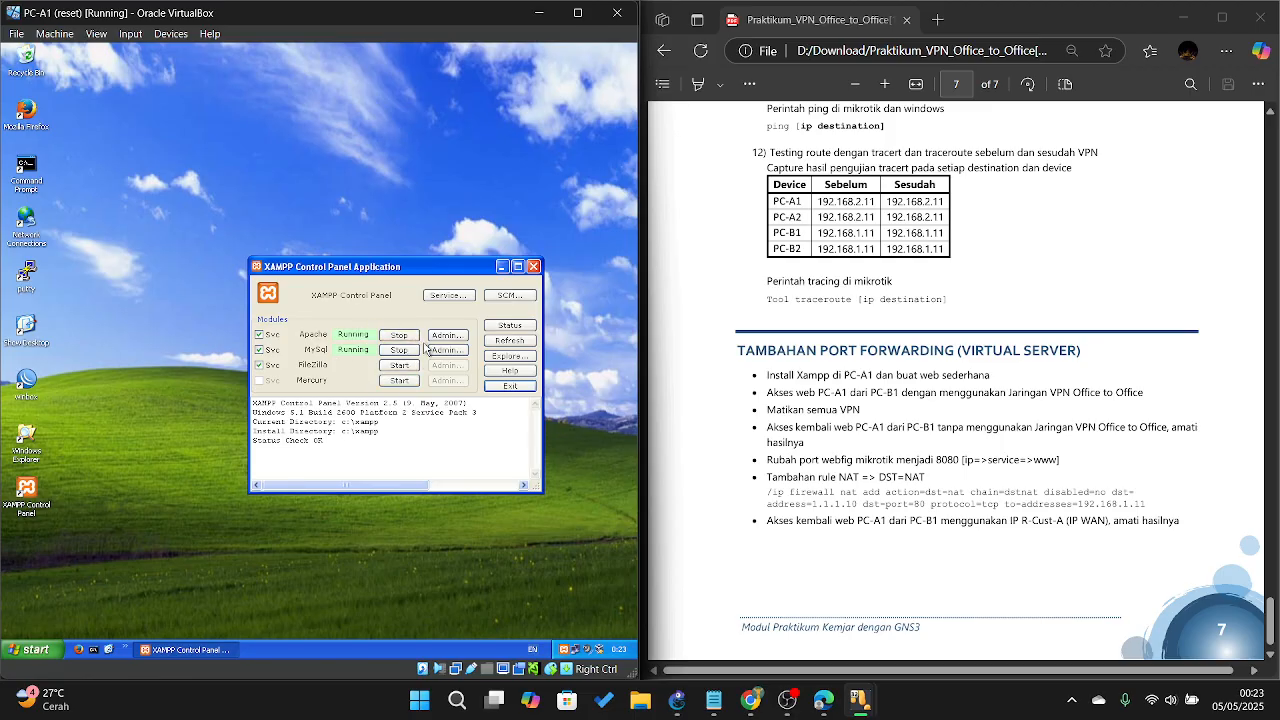
pyautogui.moveTo(404, 266); pyautogui.dragTo(369, 248)
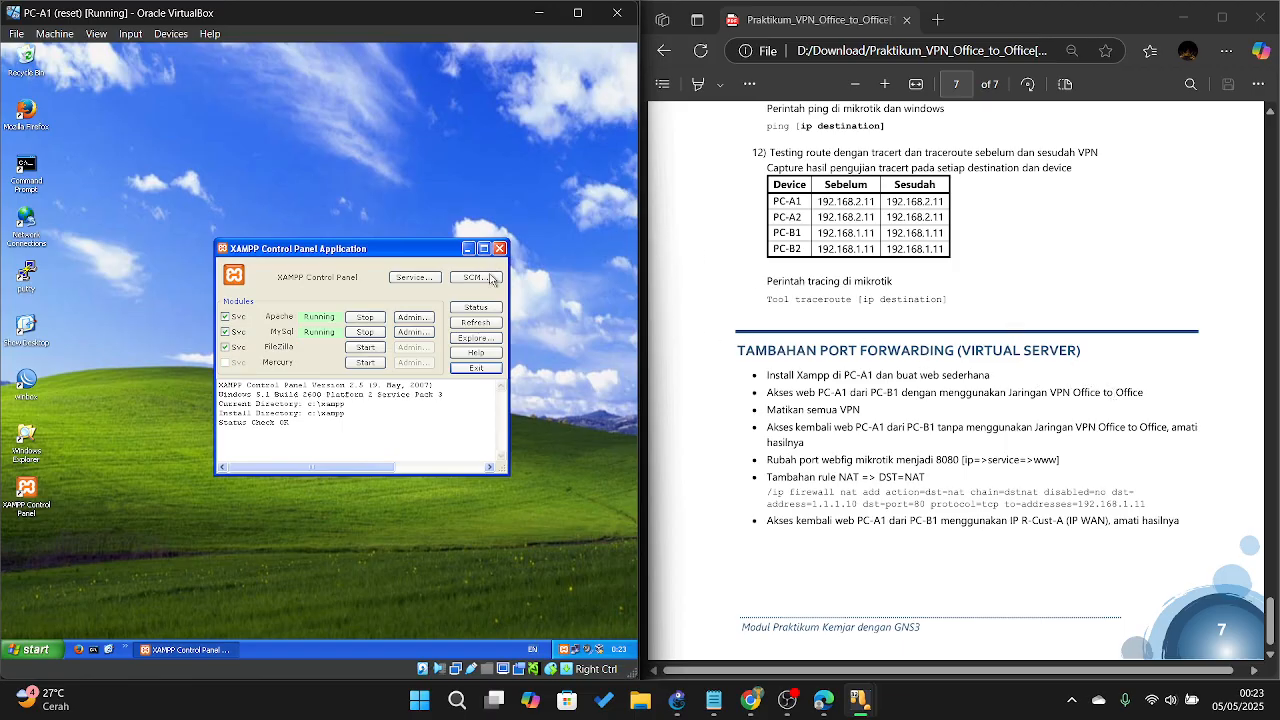
# Step: In Notepad, change the htdocs index h1 from 'ini pesan dari AI' to a 'Pesan dari' message with a name
pyautogui.click(476, 339)
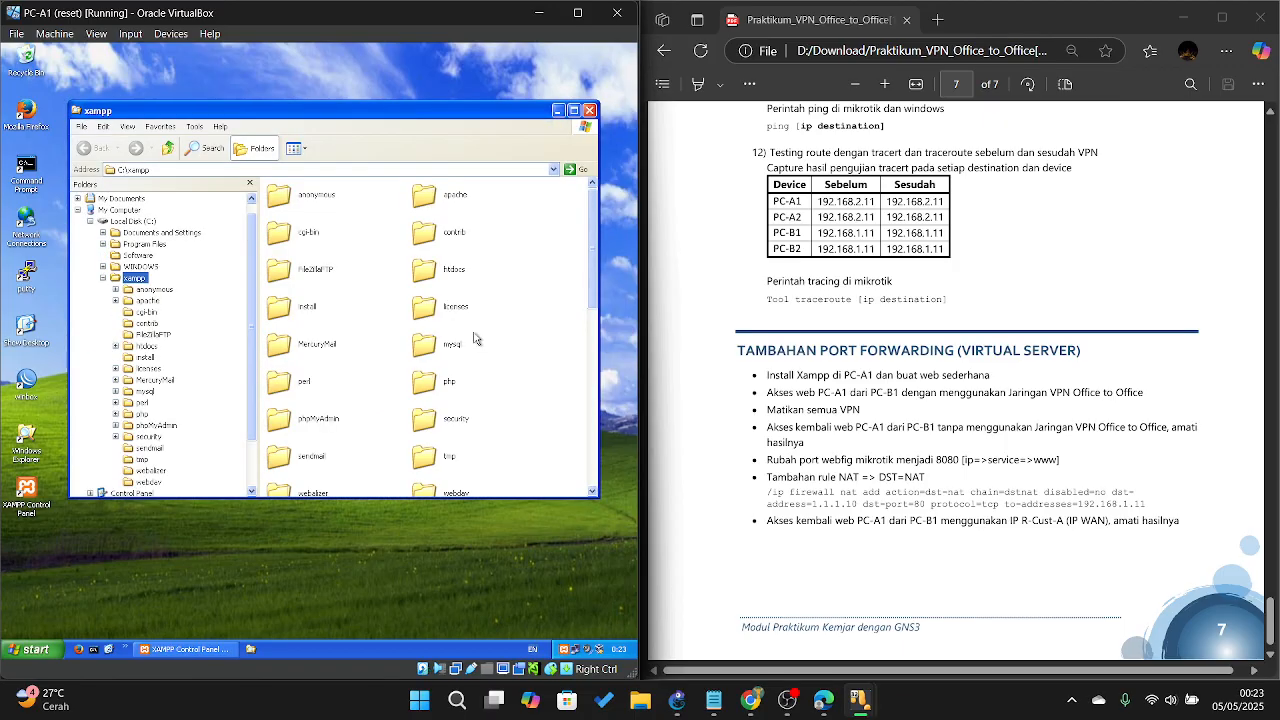
pyautogui.doubleClick(449, 277)
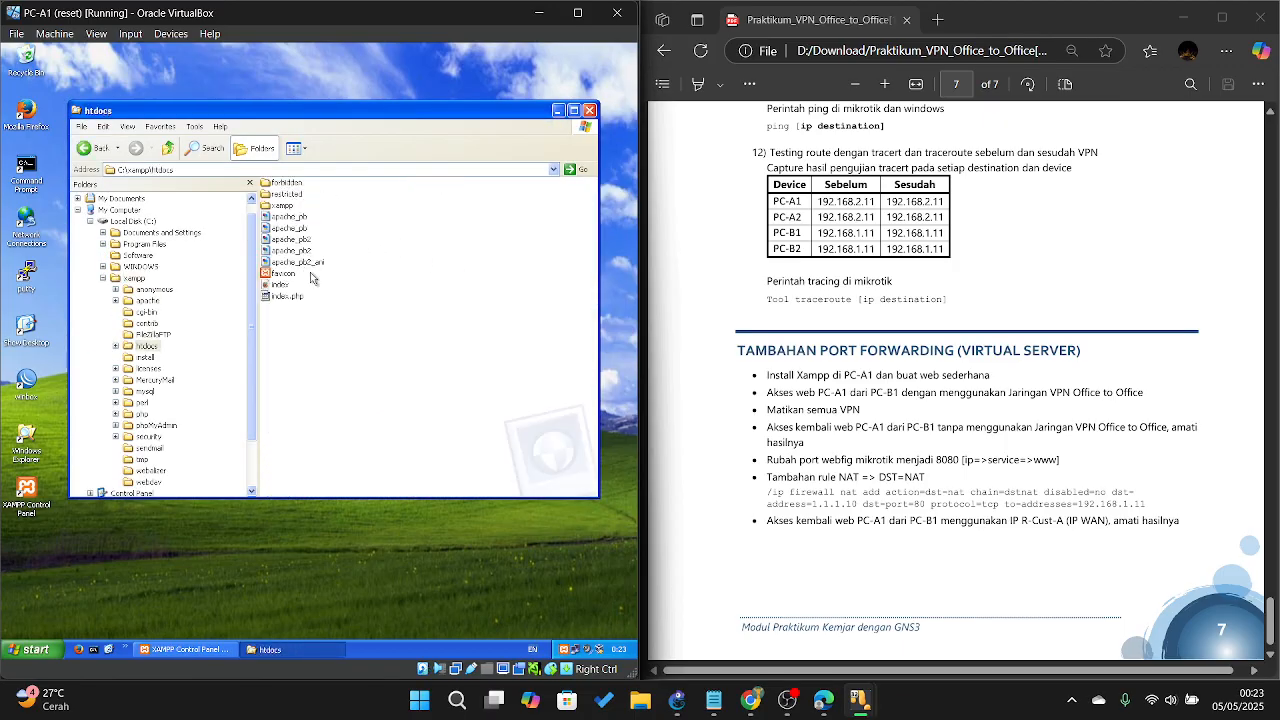
pyautogui.rightClick(284, 289)
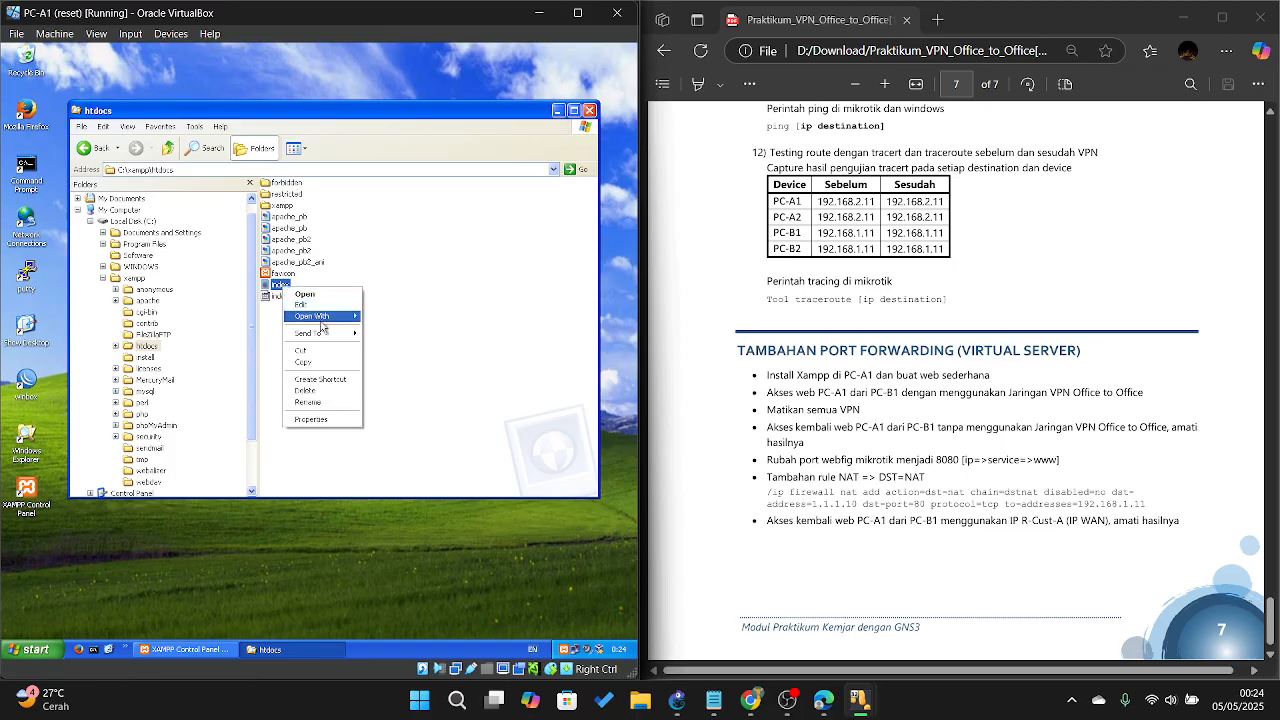
pyautogui.click(302, 304)
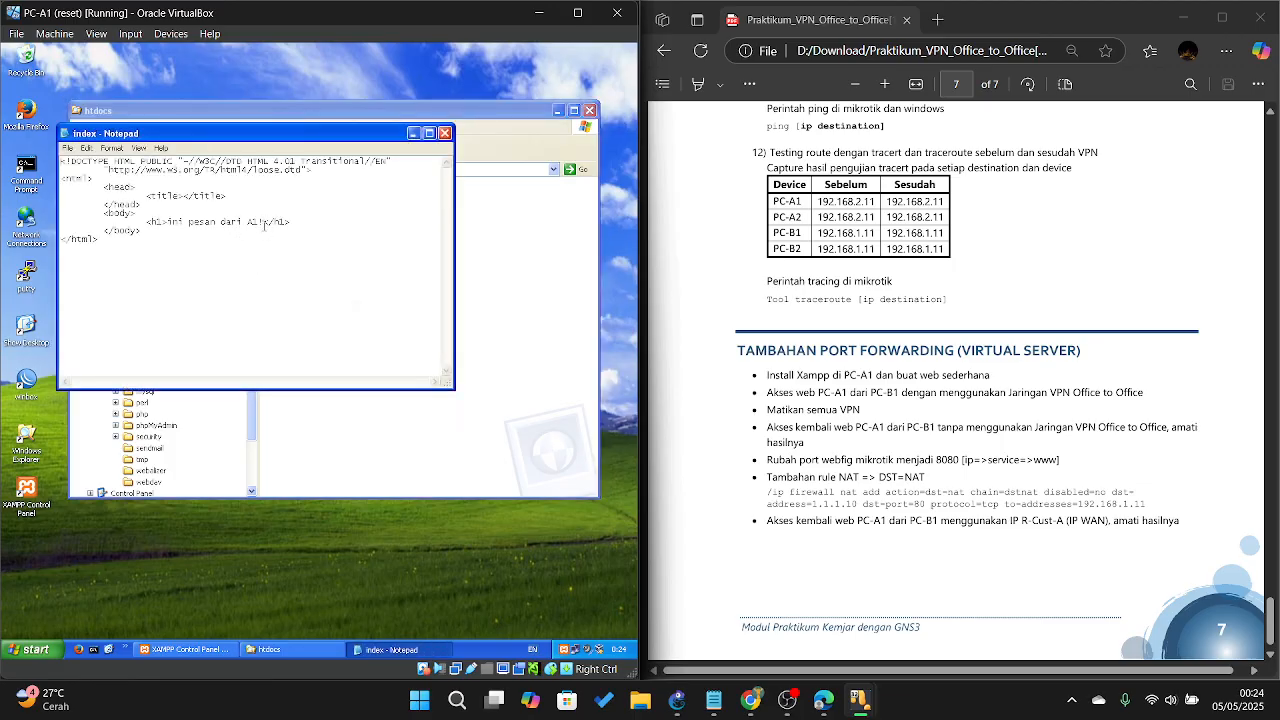
pyautogui.moveTo(263, 224); pyautogui.dragTo(170, 228)
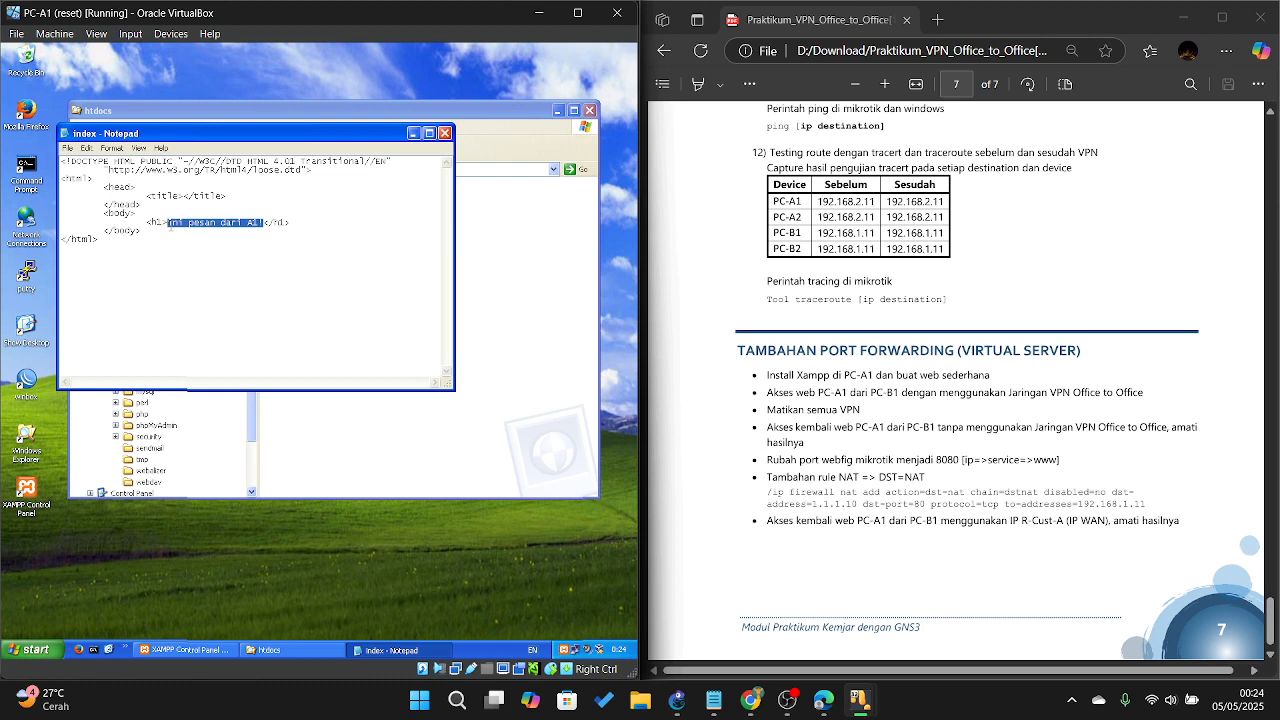
pyautogui.write('Pesan dari')
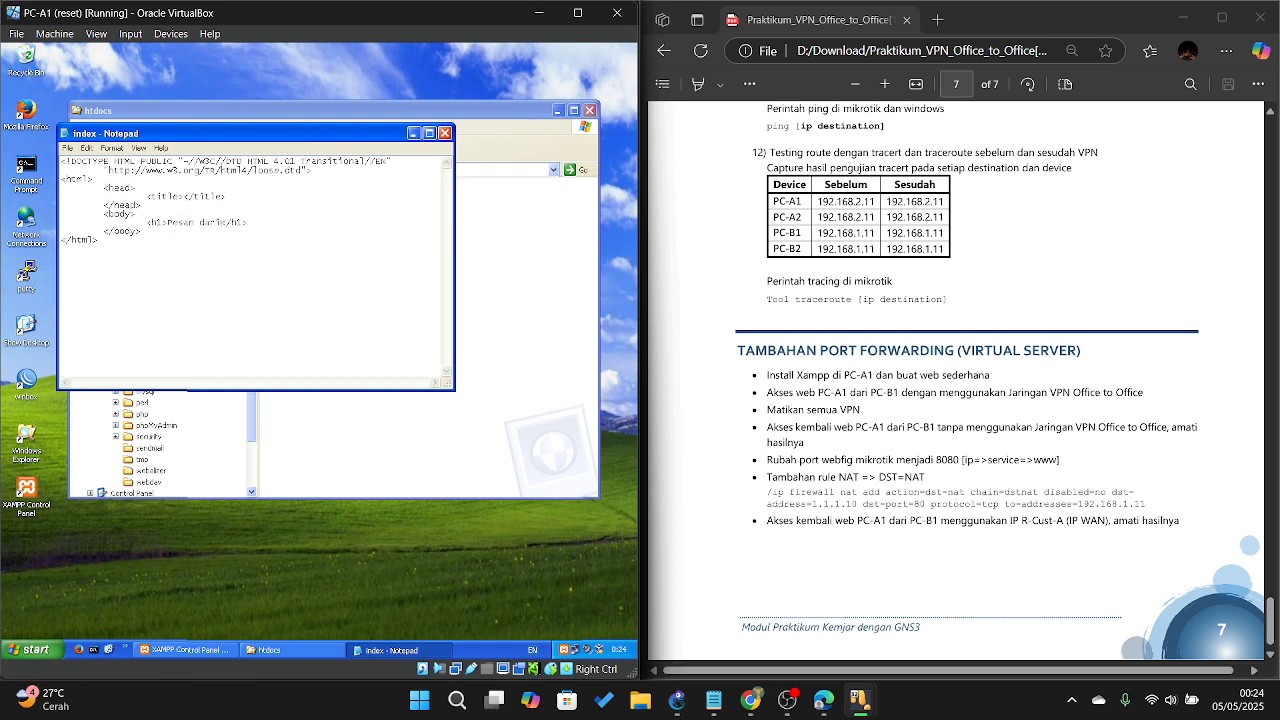
pyautogui.write(' Besto')
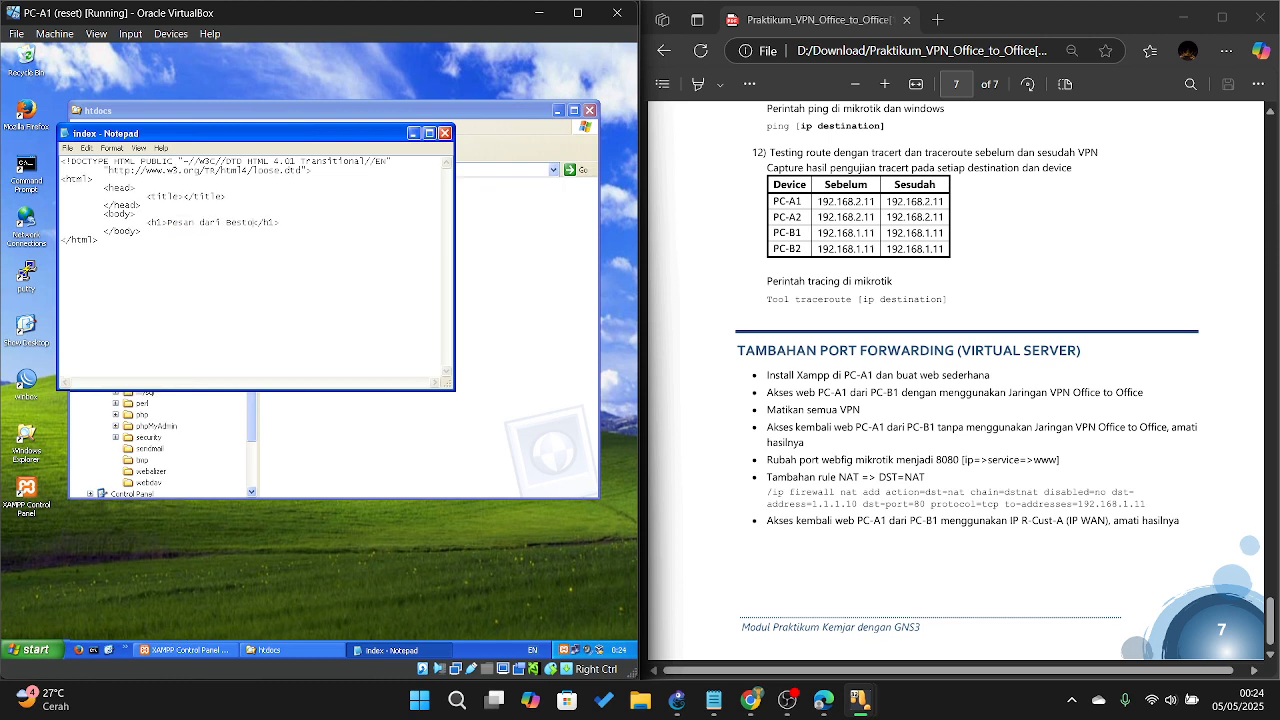
pyautogui.click(445, 133)
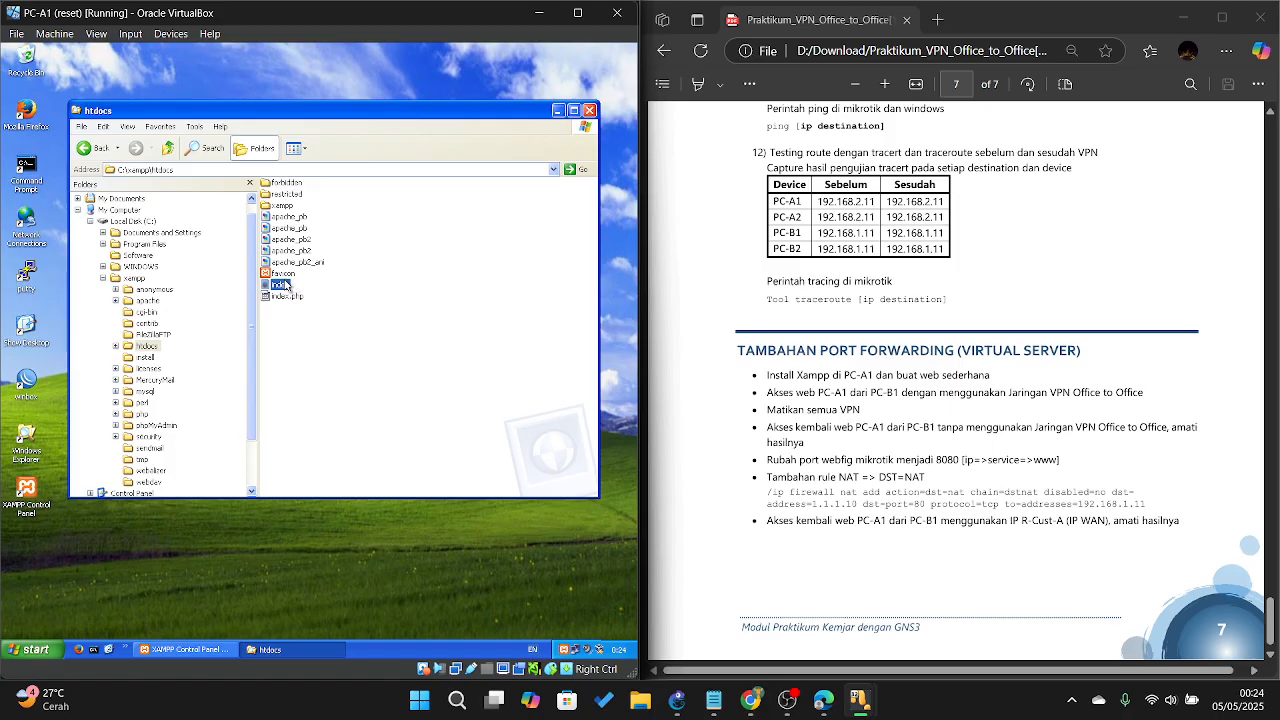
# Step: Preview the edited index page in PC-A1's Firefox, then switch to the PC-B1 VM
pyautogui.doubleClick(286, 285)
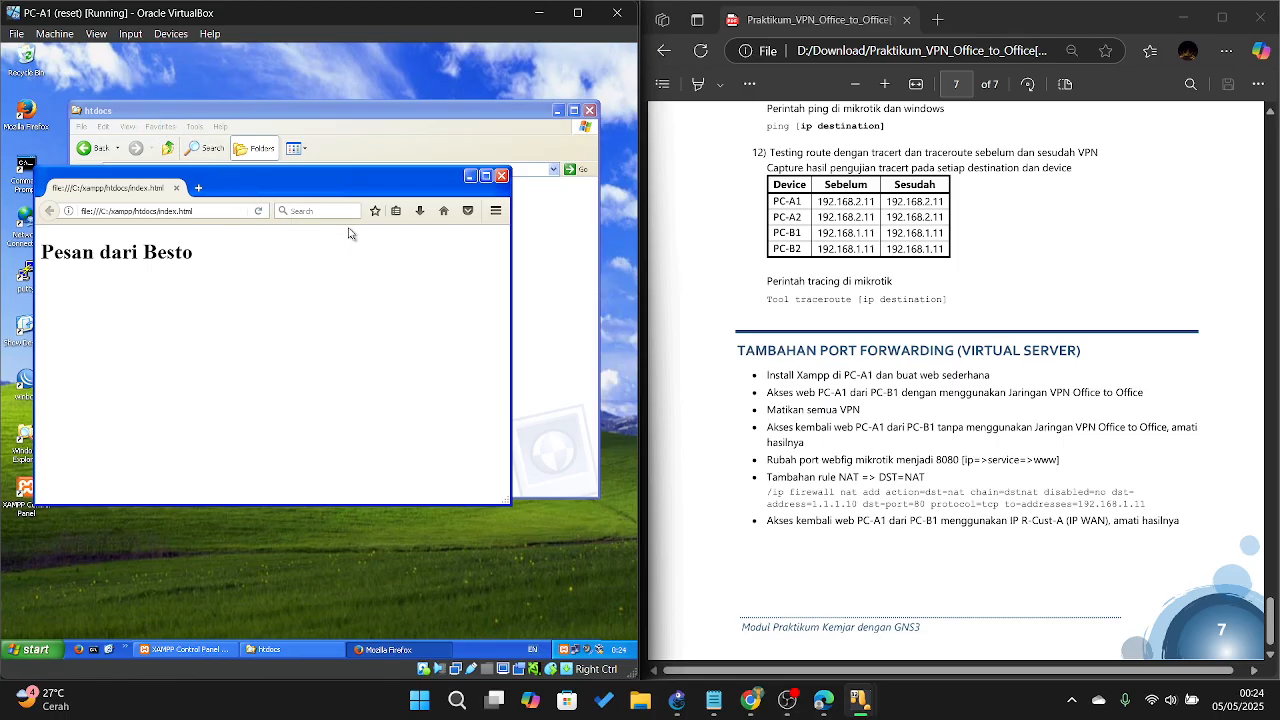
pyautogui.hotkey('alt', 'Tab')
pyautogui.hotkey('alt', 'Tab')
pyautogui.hotkey('alt', 'Tab')
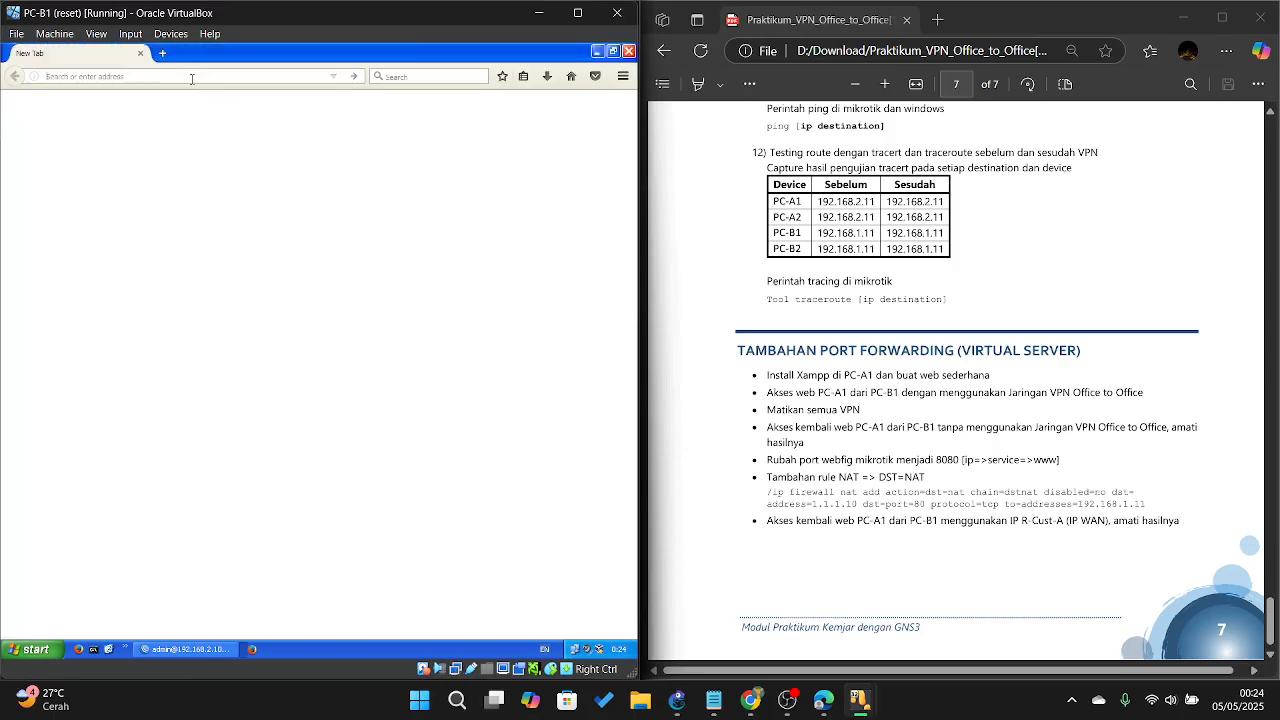
# Step: Load 192.168.1.11 in PC-B1's Firefox to reach PC-A1's web server over the VPN
pyautogui.write('192.')
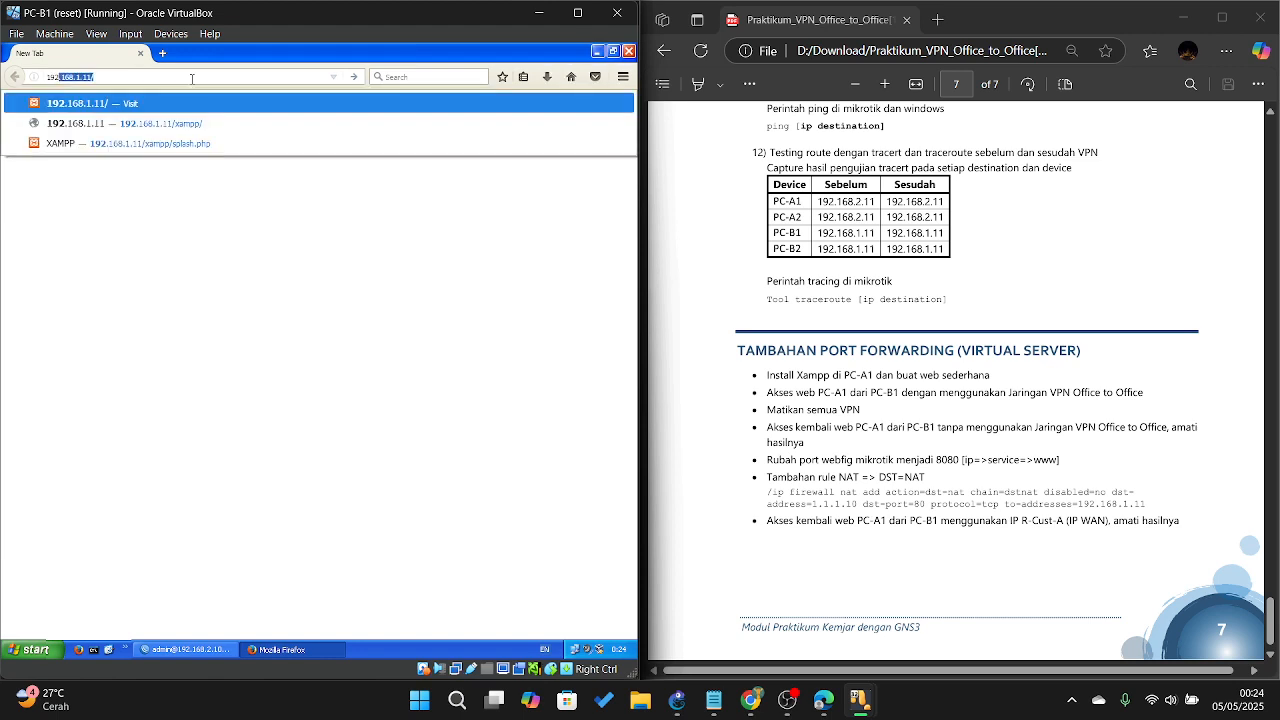
pyautogui.write('168.')
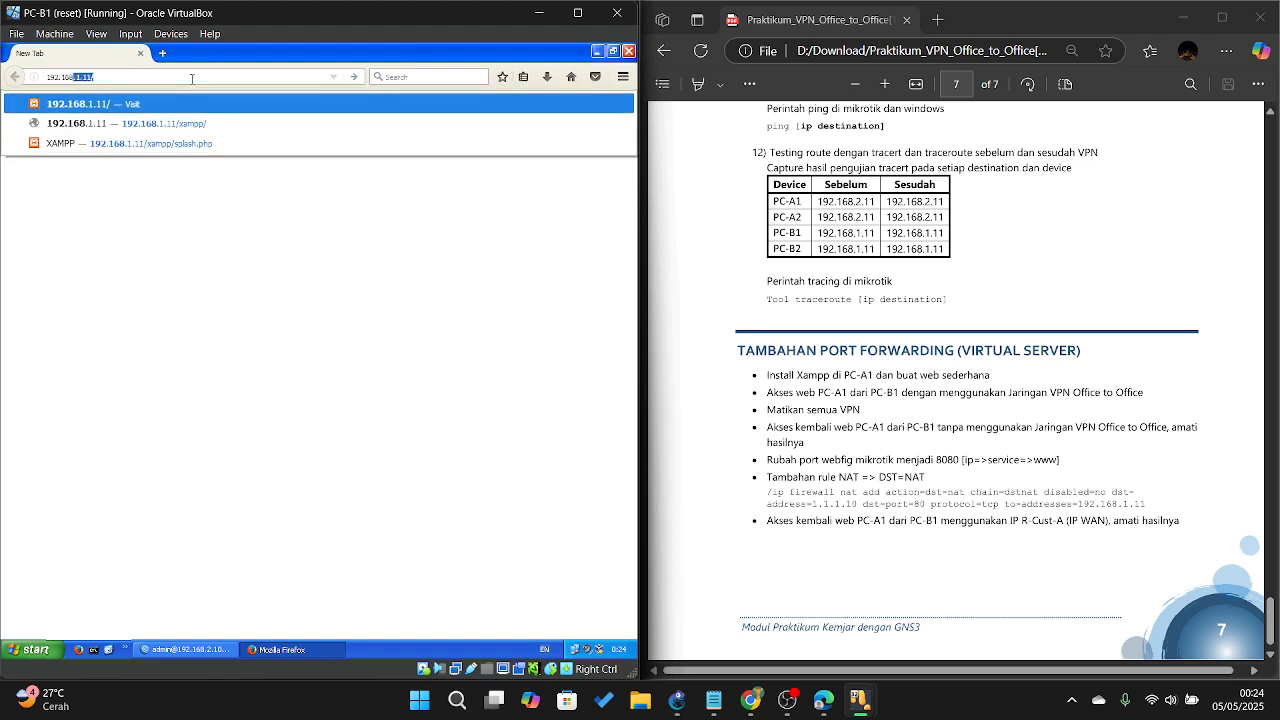
pyautogui.write('1.')
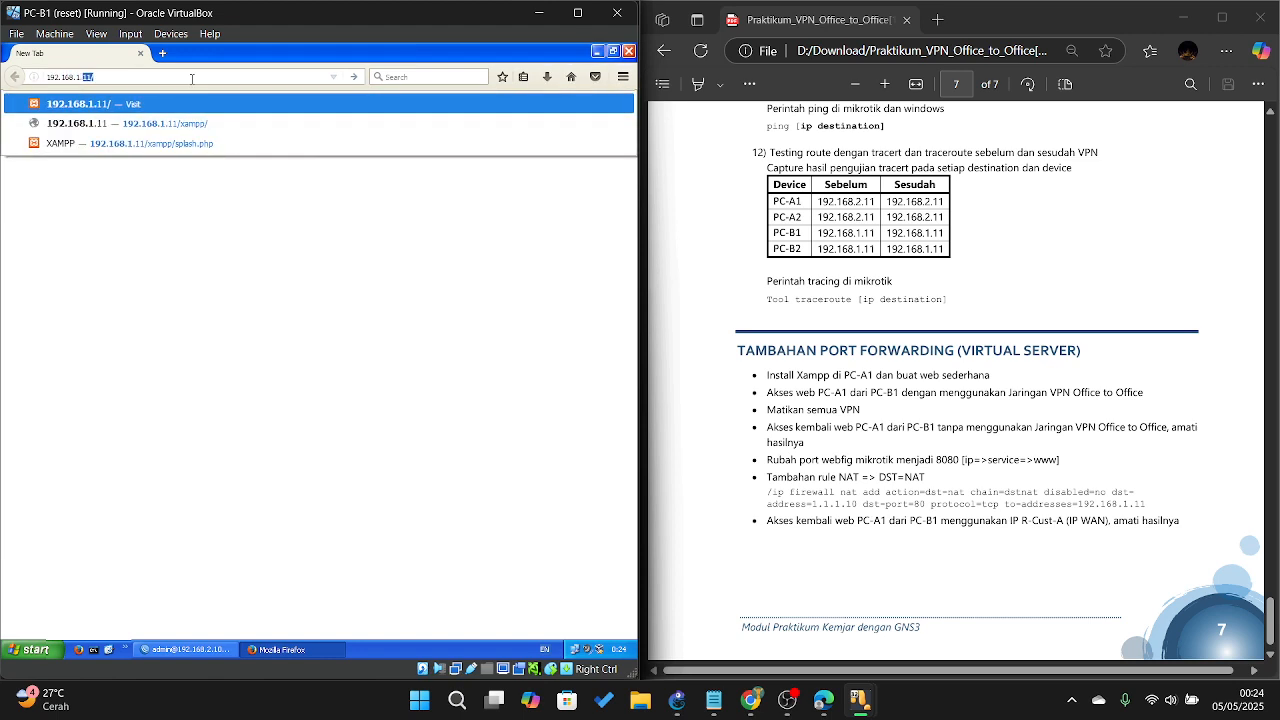
pyautogui.write('11')
pyautogui.press('Return')
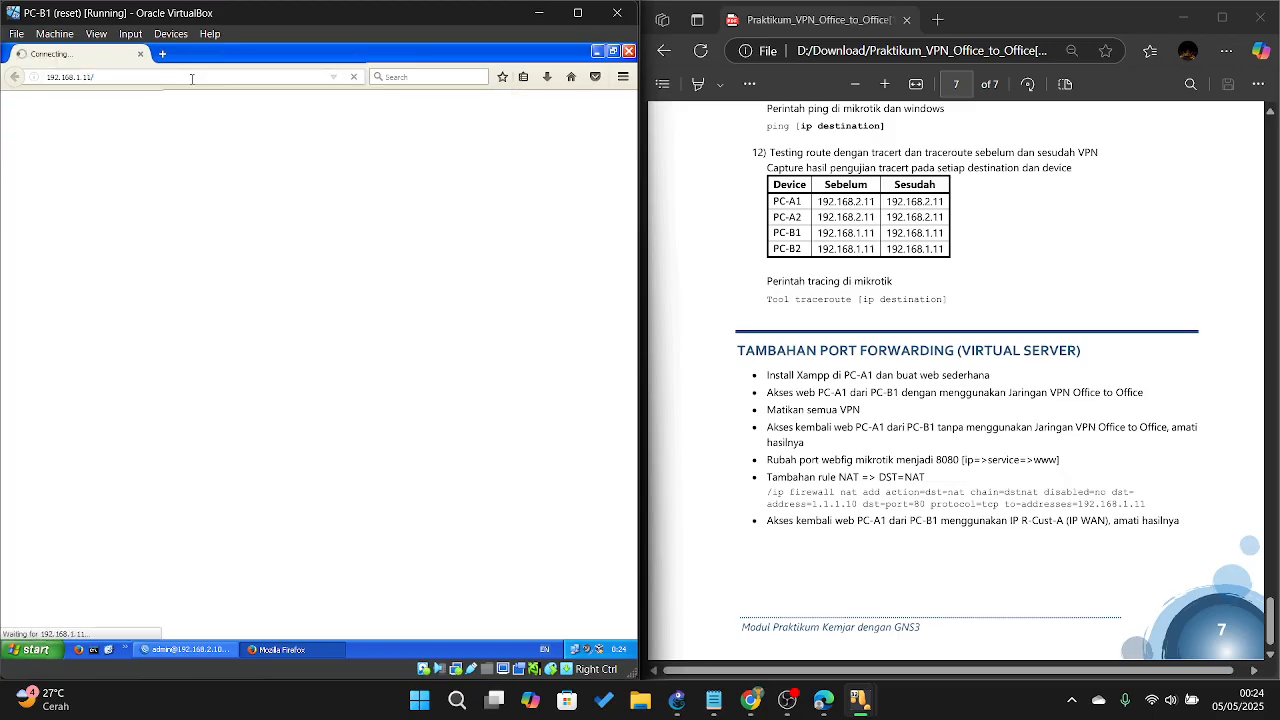